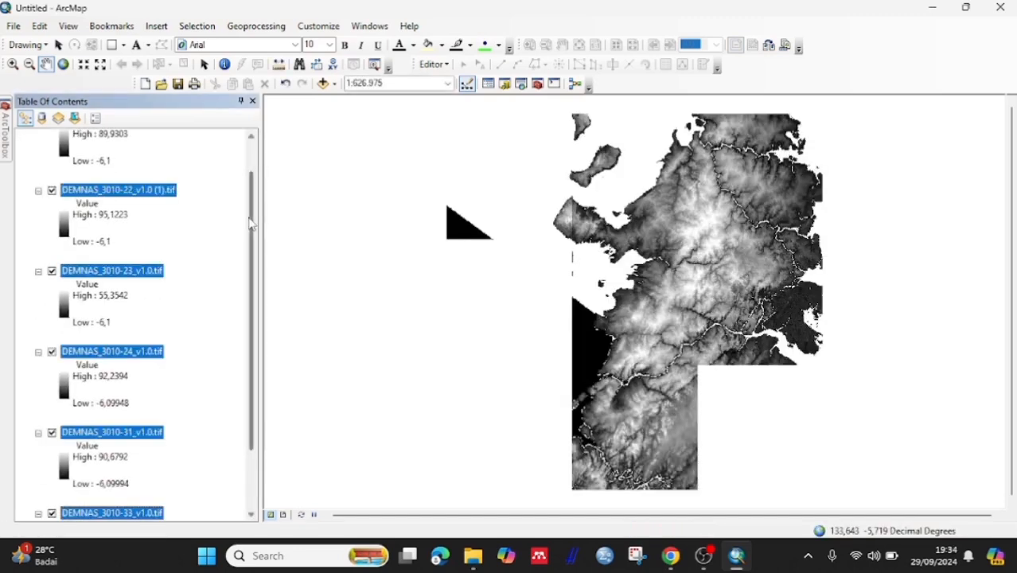
# - Collapse the legends of all six DEMNAS raster layers in the table of contents
pyautogui.click(37, 192)
pyautogui.click(38, 204)
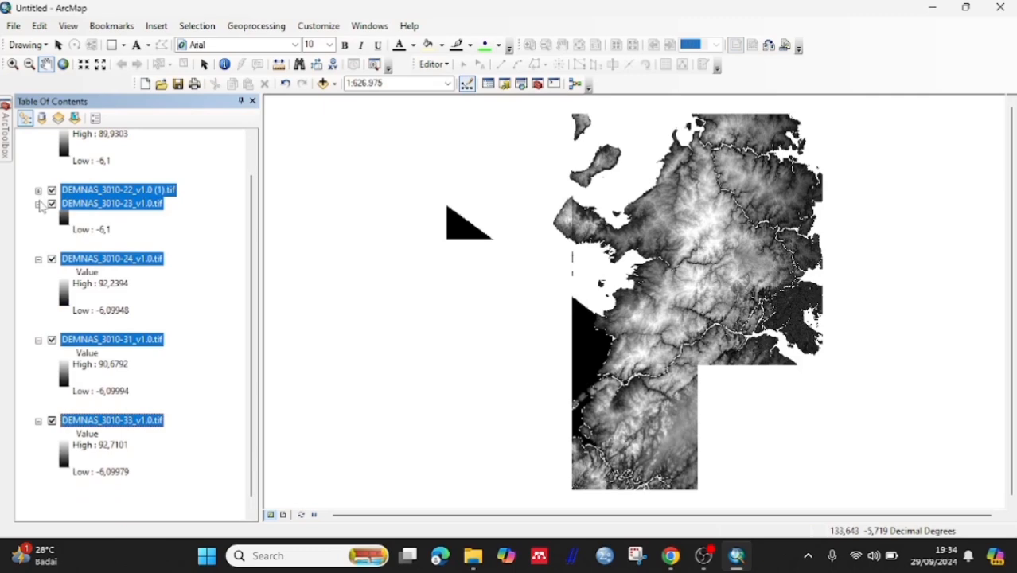
pyautogui.click(38, 257)
pyautogui.click(38, 271)
pyautogui.click(38, 284)
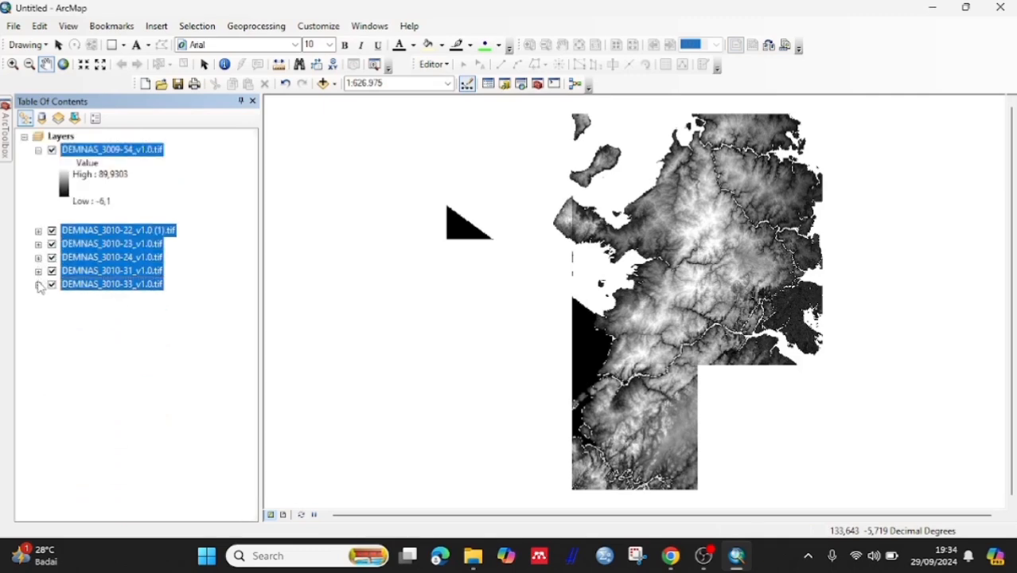
pyautogui.click(38, 151)
# - Add the ADMINISTRASIKECAMATAN_AR_50K layer to the map from the nested KAB. KEPULAUAN ARU folder
pyautogui.rightClick(49, 135)
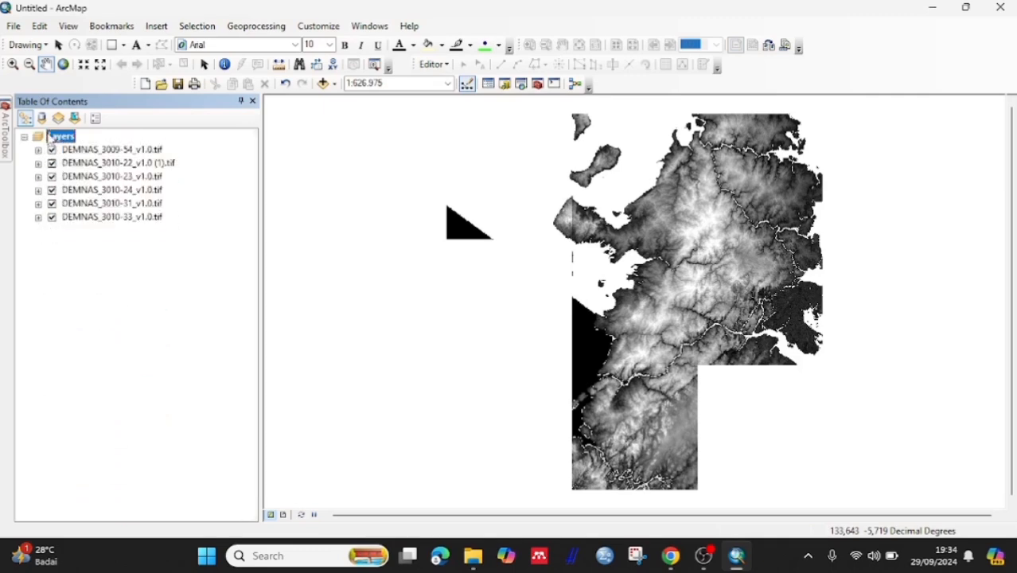
pyautogui.click(60, 141)
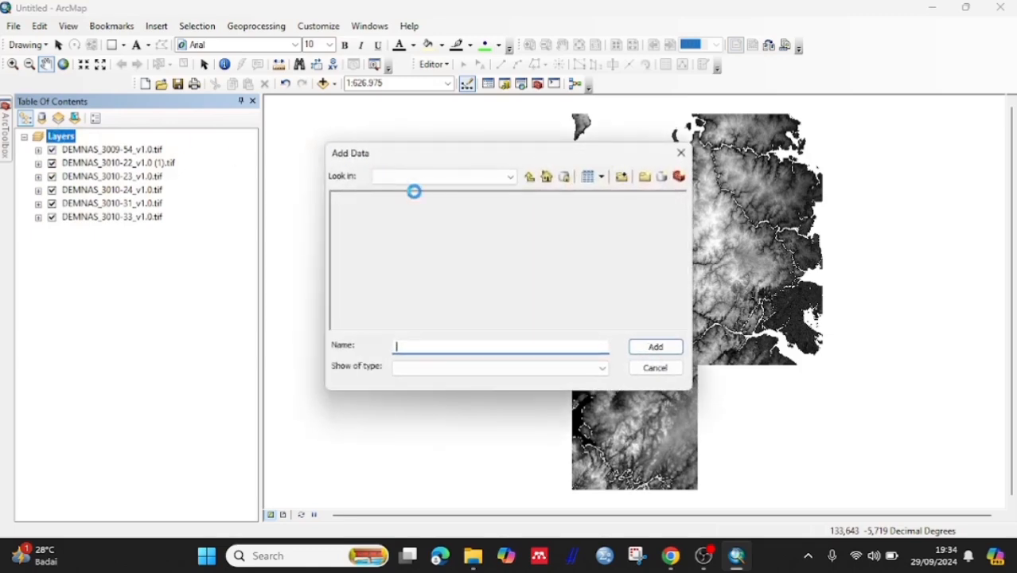
pyautogui.click(459, 182)
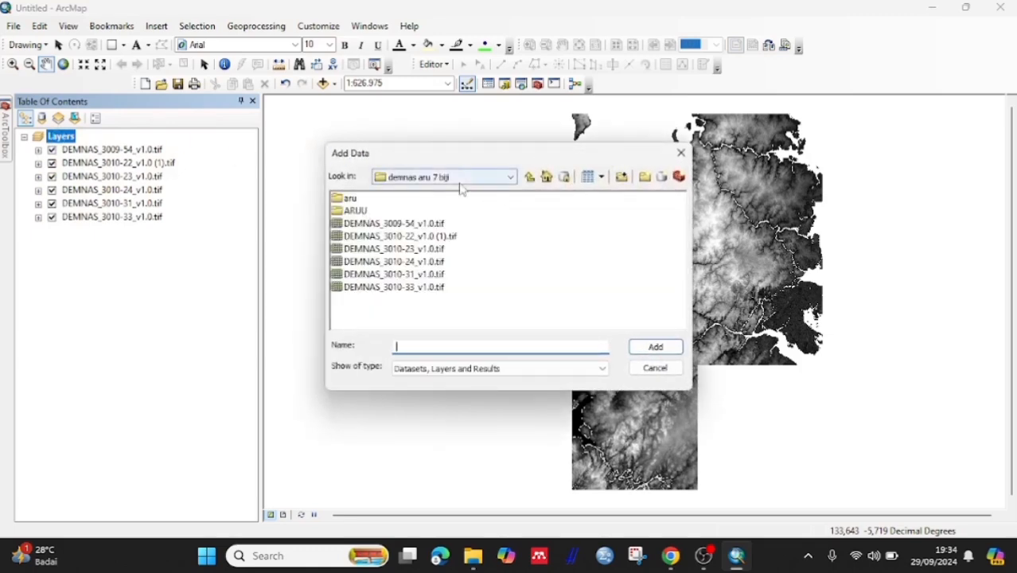
pyautogui.click(531, 179)
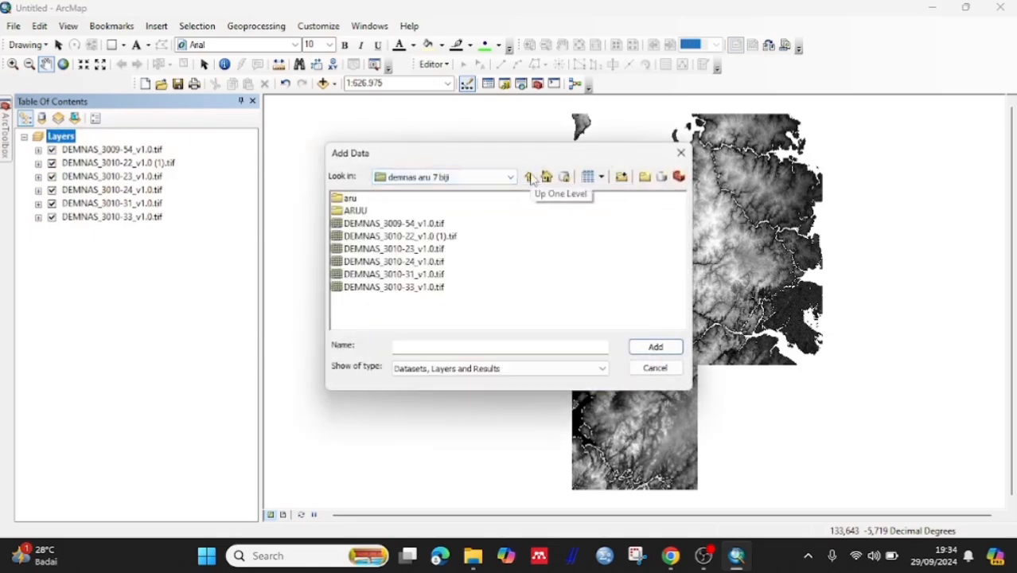
pyautogui.click(531, 179)
pyautogui.doubleClick(406, 236)
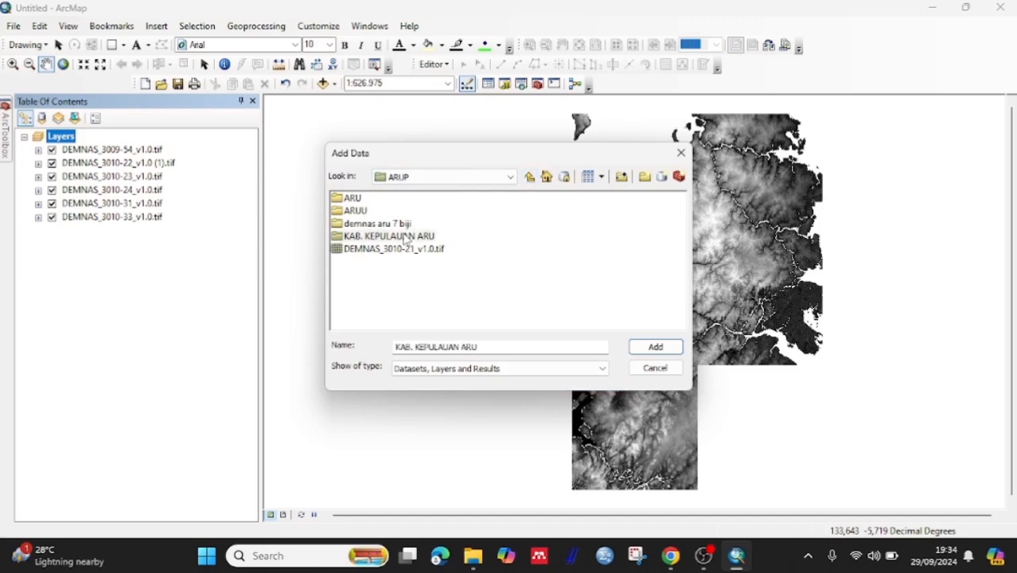
pyautogui.click(405, 206)
pyautogui.doubleClick(407, 202)
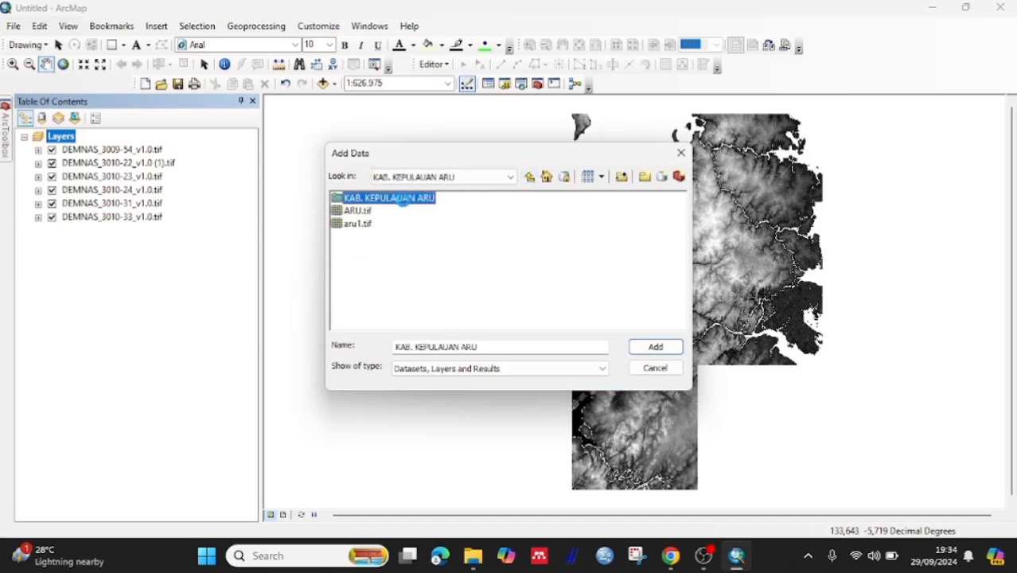
pyautogui.click(426, 223)
pyautogui.click(655, 347)
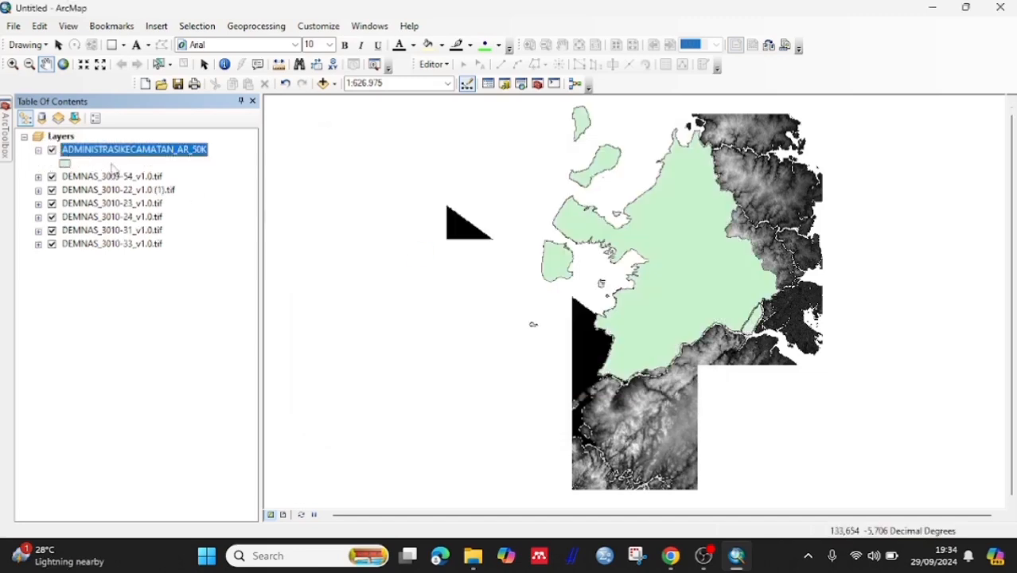
pyautogui.moveTo(478, 214); pyautogui.dragTo(484, 248)
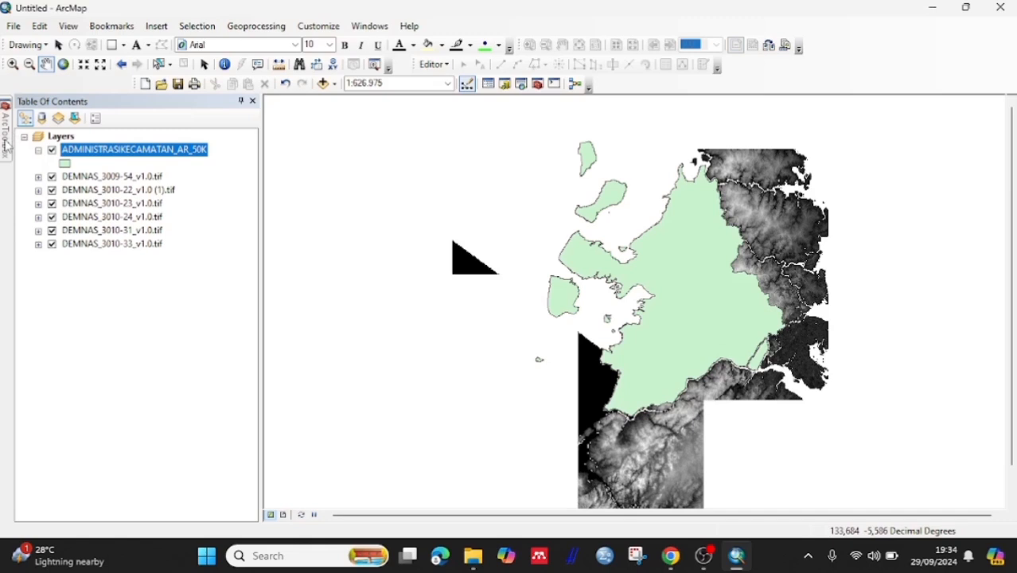
# - Open the Mosaic To New Raster tool from the Raster Dataset toolset of the Data Management Tools
pyautogui.moveTo(6, 144)
pyautogui.click(25, 197)
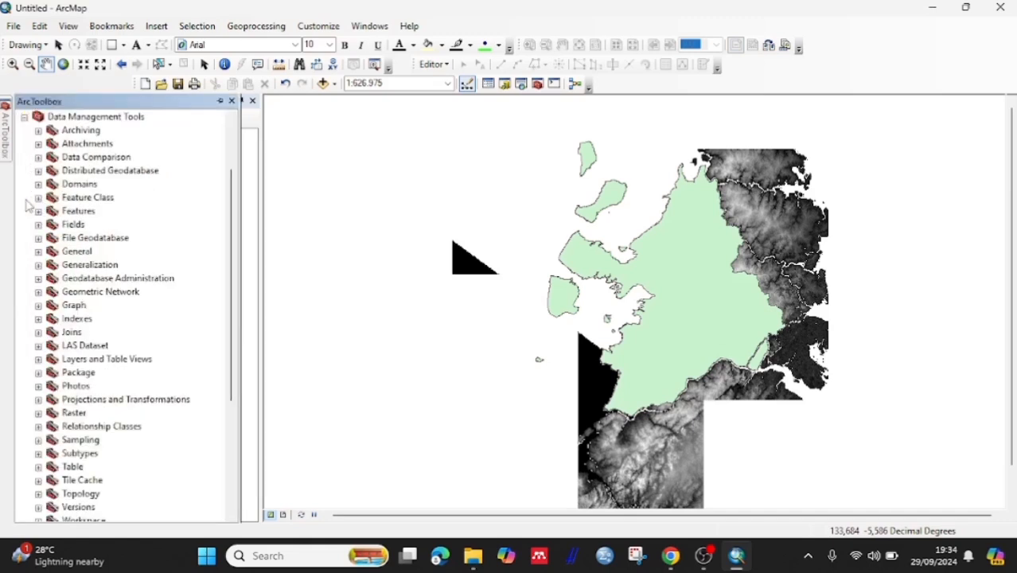
pyautogui.scroll(-4, 53, 431)
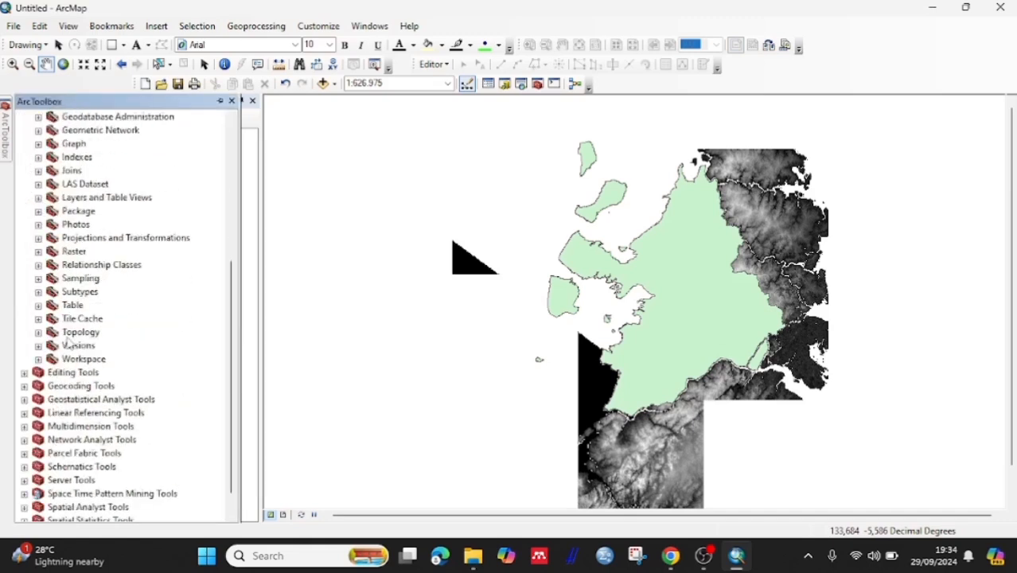
pyautogui.scroll(5, 67, 342)
pyautogui.scroll(-4, 68, 342)
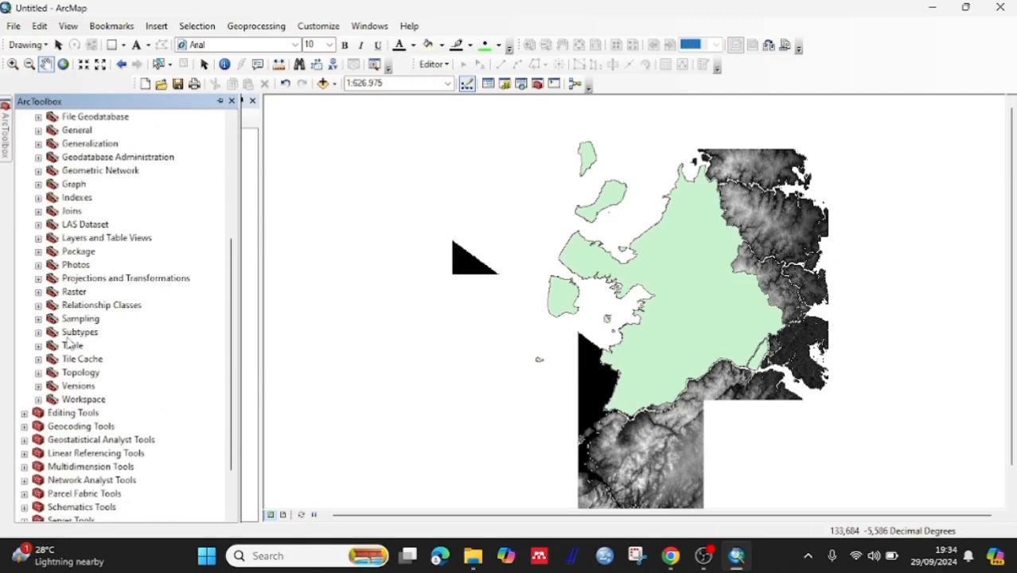
pyautogui.click(38, 291)
pyautogui.scroll(-2, 44, 295)
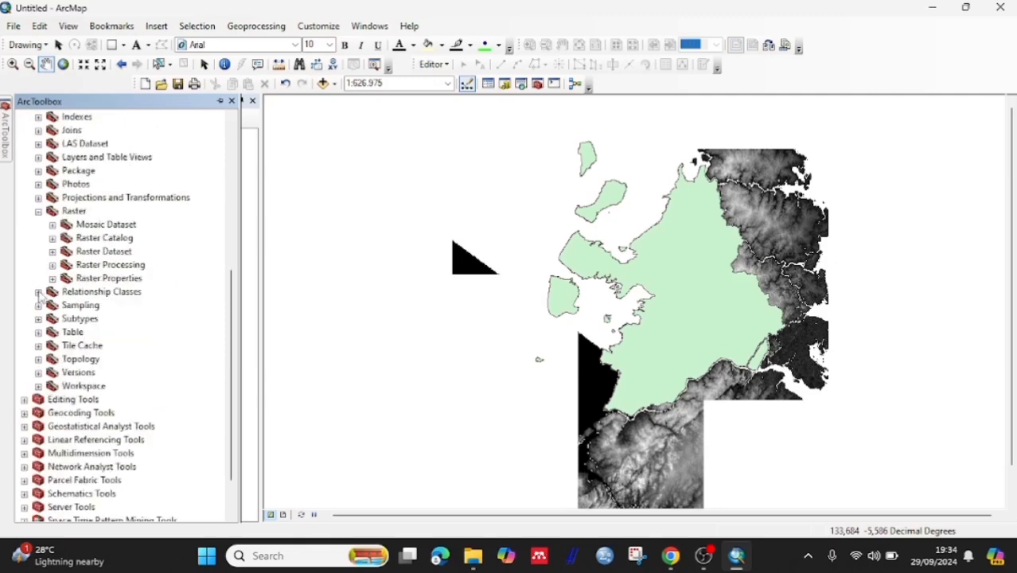
pyautogui.click(53, 251)
pyautogui.scroll(-3, 53, 255)
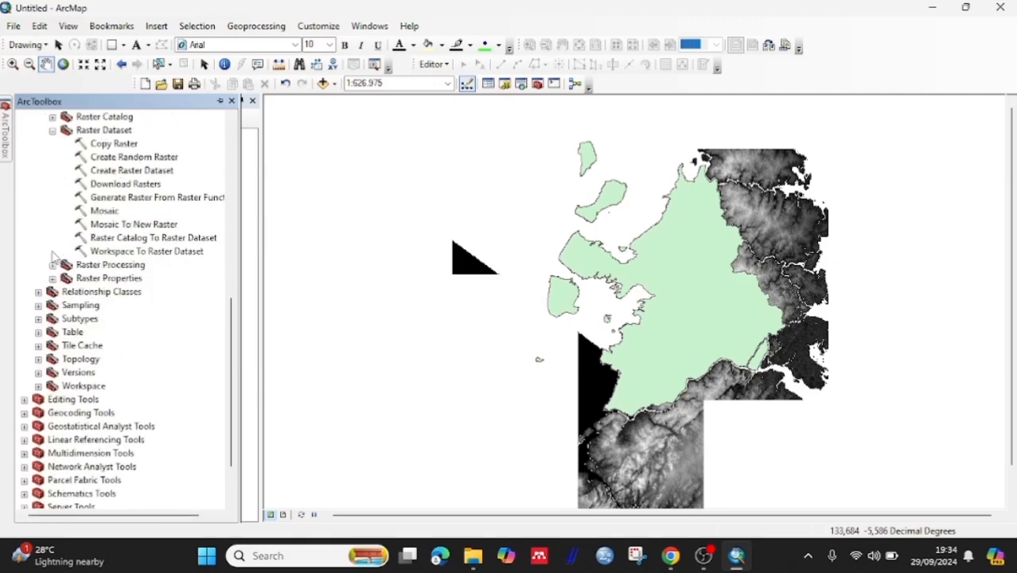
pyautogui.click(115, 226)
pyautogui.doubleClick(114, 225)
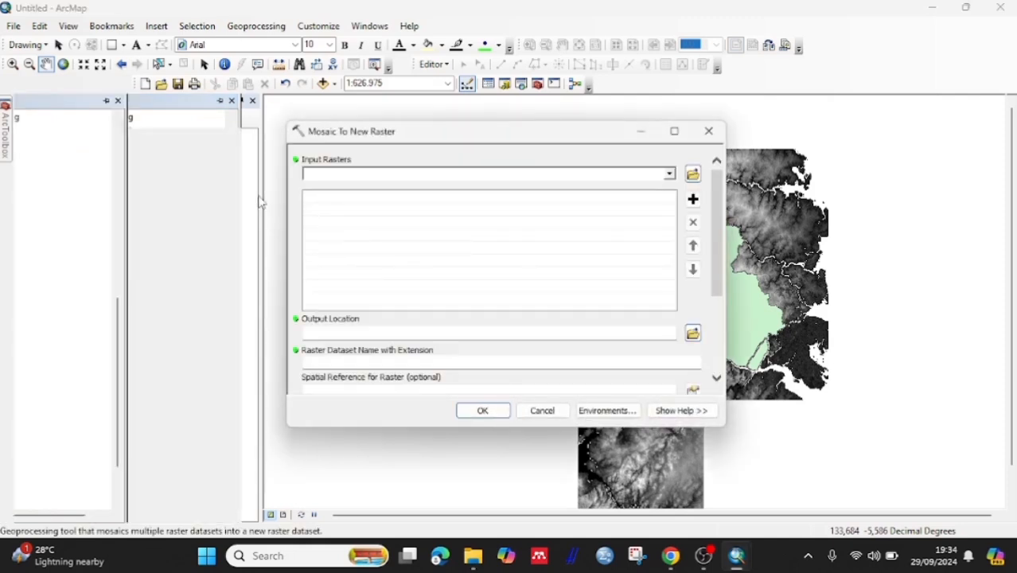
# - Add all six DEMNAS layers, from 3009-54 through 3010-33, as the input rasters of the mosaic
pyautogui.click(151, 180)
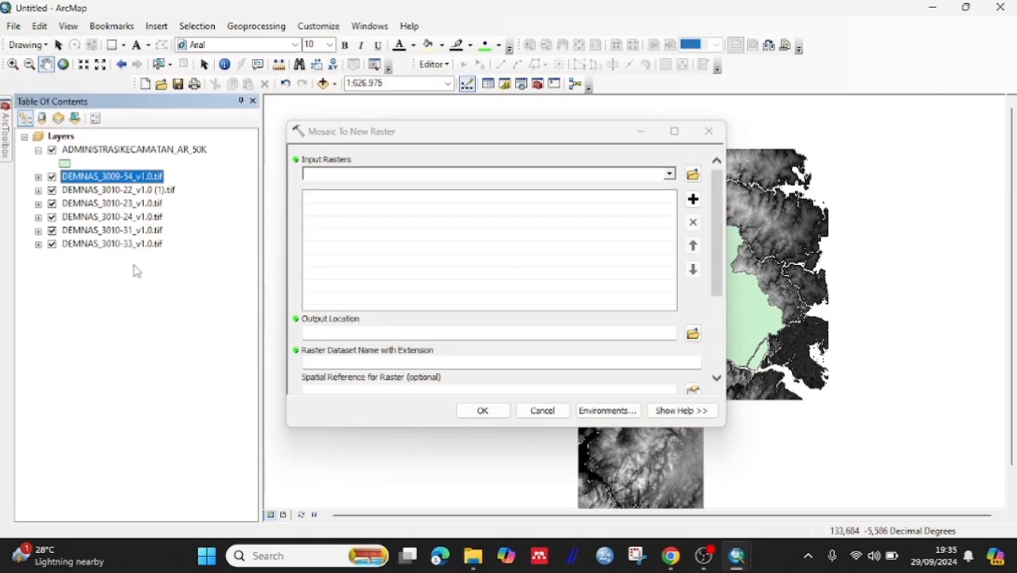
pyautogui.hotkey('shift', 'Down')
pyautogui.hotkey('shift', 'Down')
pyautogui.hotkey('shift', 'Down')
pyautogui.hotkey('shift', 'Down')
pyautogui.hotkey('shift', 'Down')
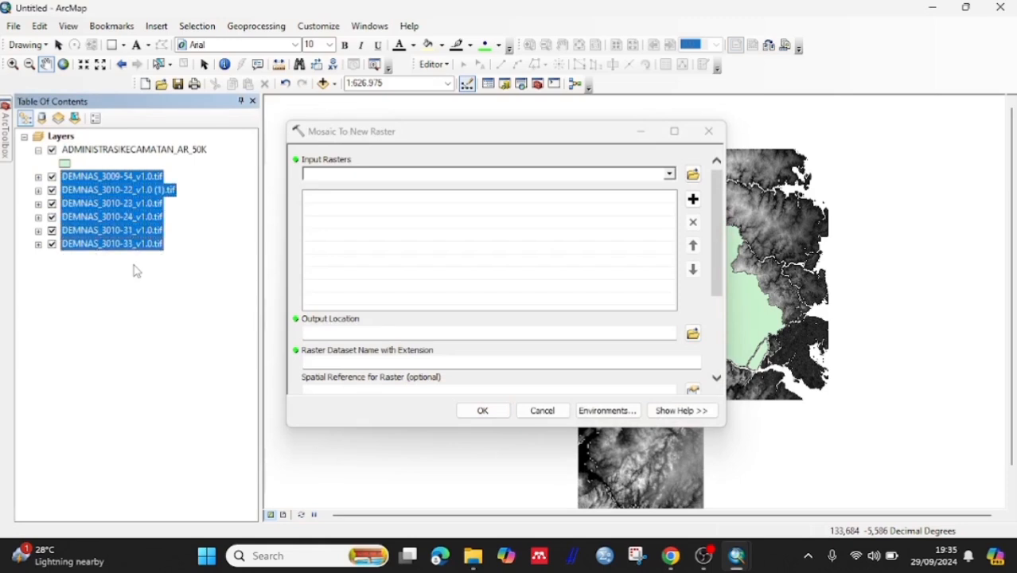
pyautogui.moveTo(151, 216); pyautogui.dragTo(362, 226)
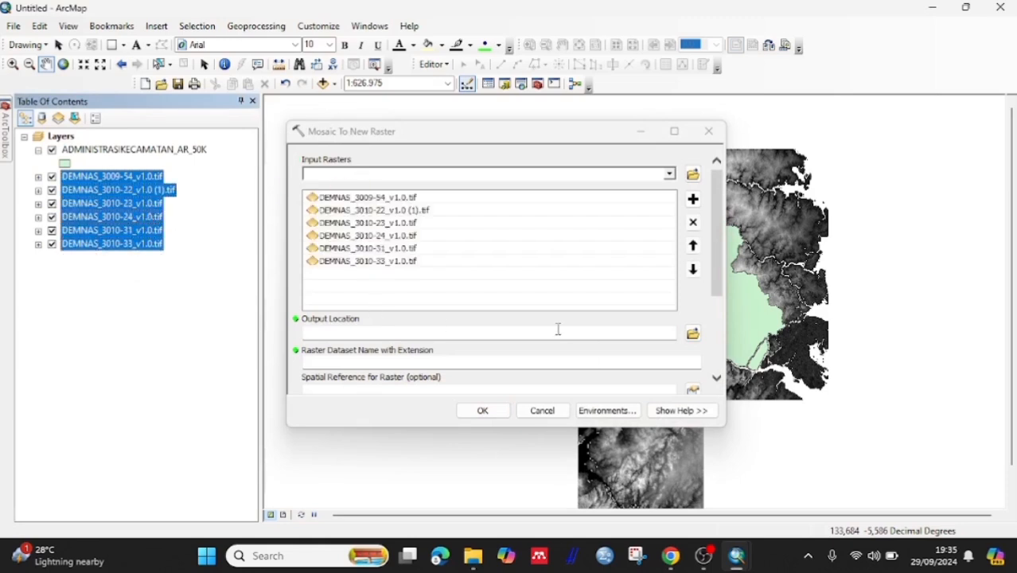
# - Create a folder ARU2 inside KAB. KEPULAUAN ARU as the output location and name the output raster arua.tif
pyautogui.click(692, 333)
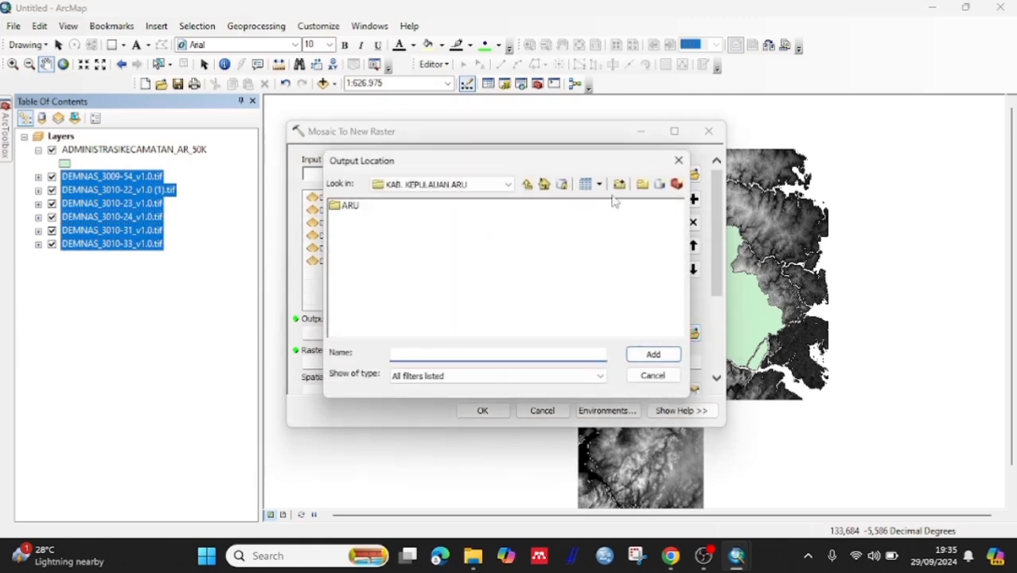
pyautogui.click(642, 185)
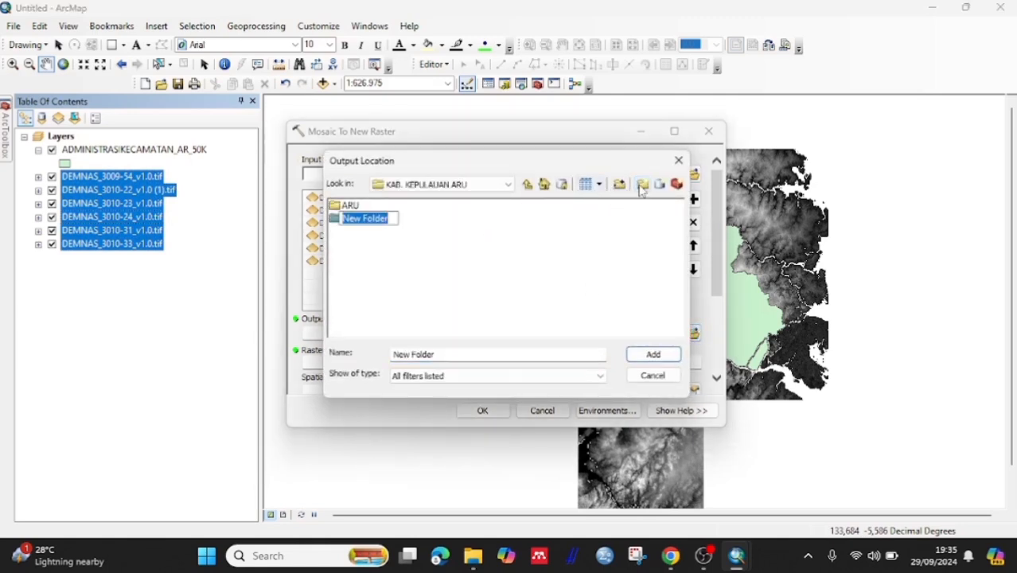
pyautogui.write('ARU2')
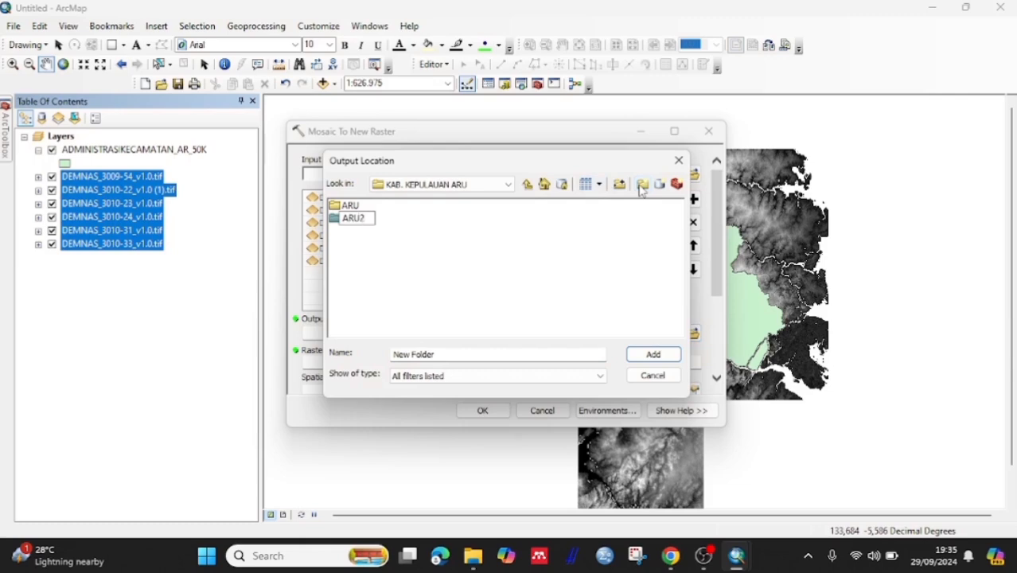
pyautogui.press('Return')
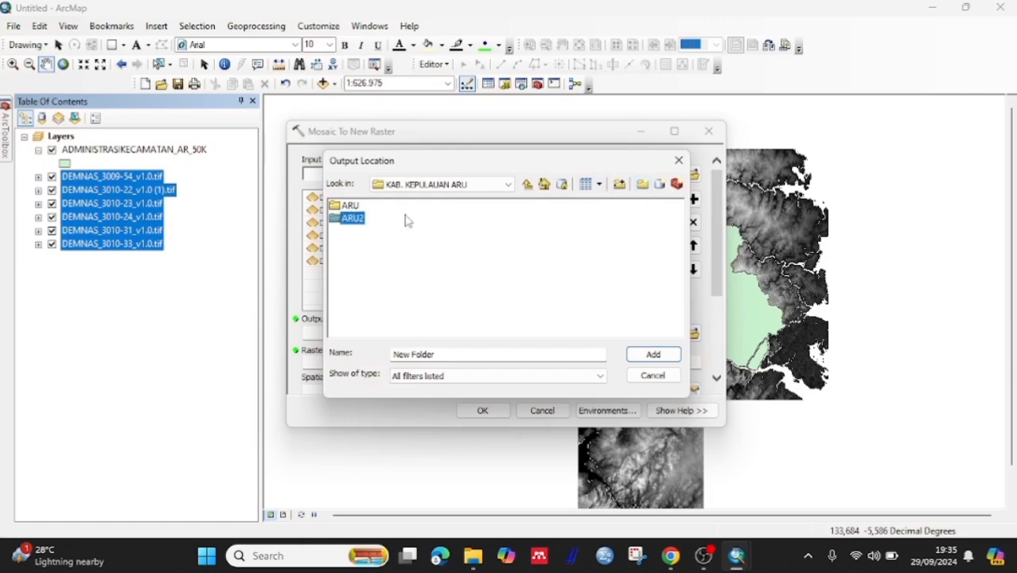
pyautogui.click(353, 220)
pyautogui.click(652, 354)
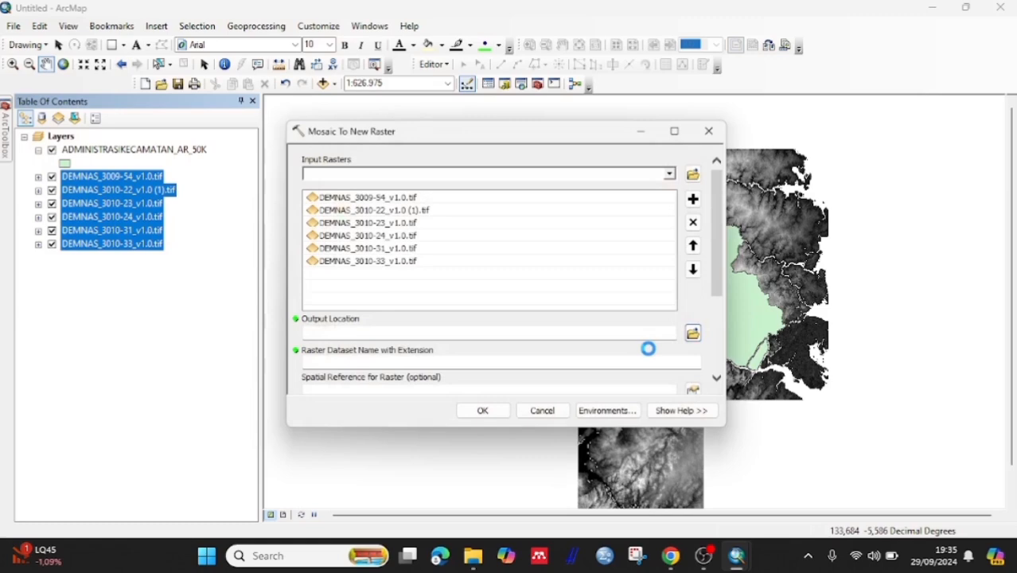
pyautogui.click(647, 359)
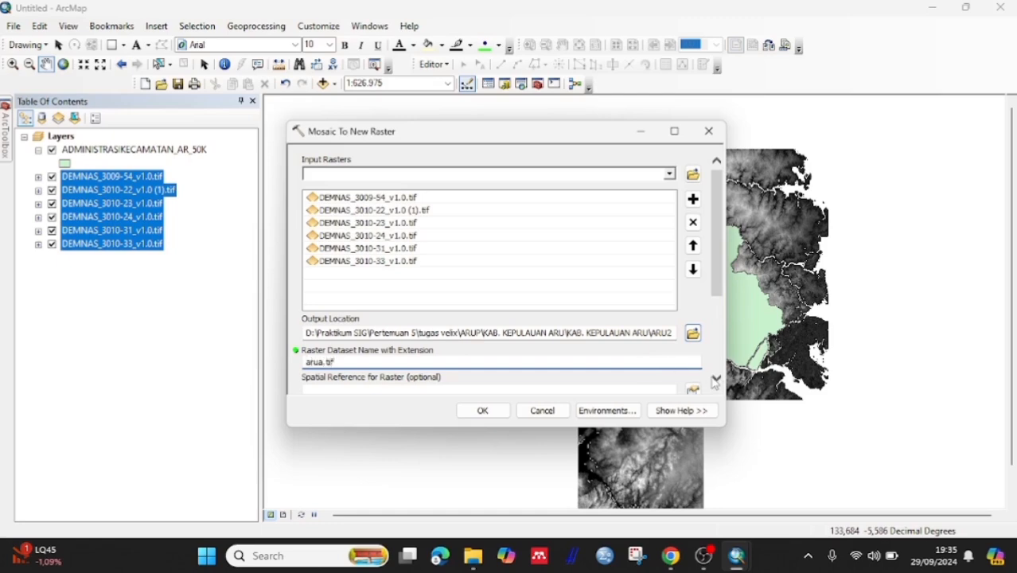
# - Set the mosaic's spatial reference to the projected coordinate system WGS 1984 UTM Zone 53N
pyautogui.scroll(-2, 713, 383)
pyautogui.click(692, 329)
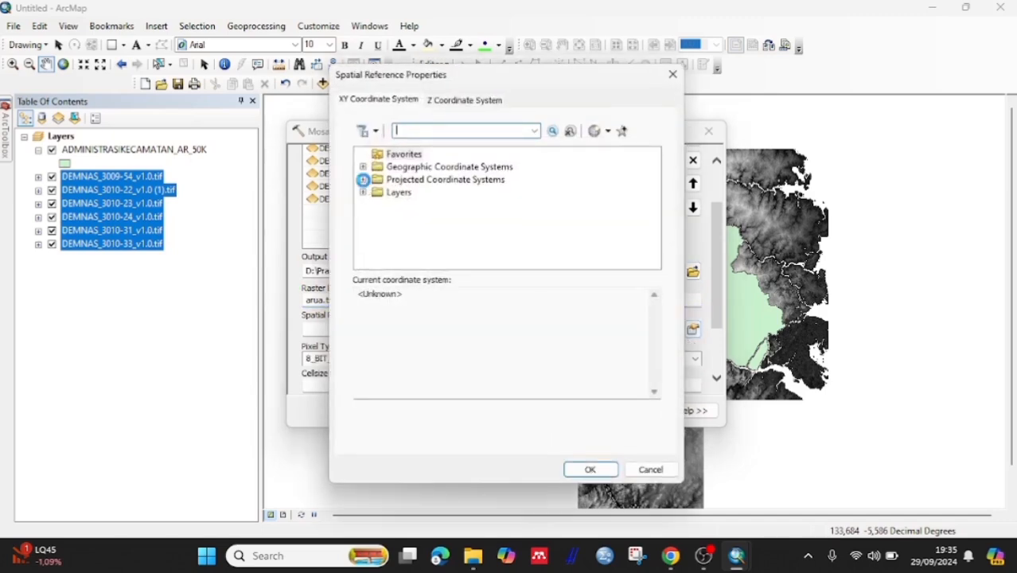
pyautogui.click(363, 180)
pyautogui.scroll(-2, 398, 211)
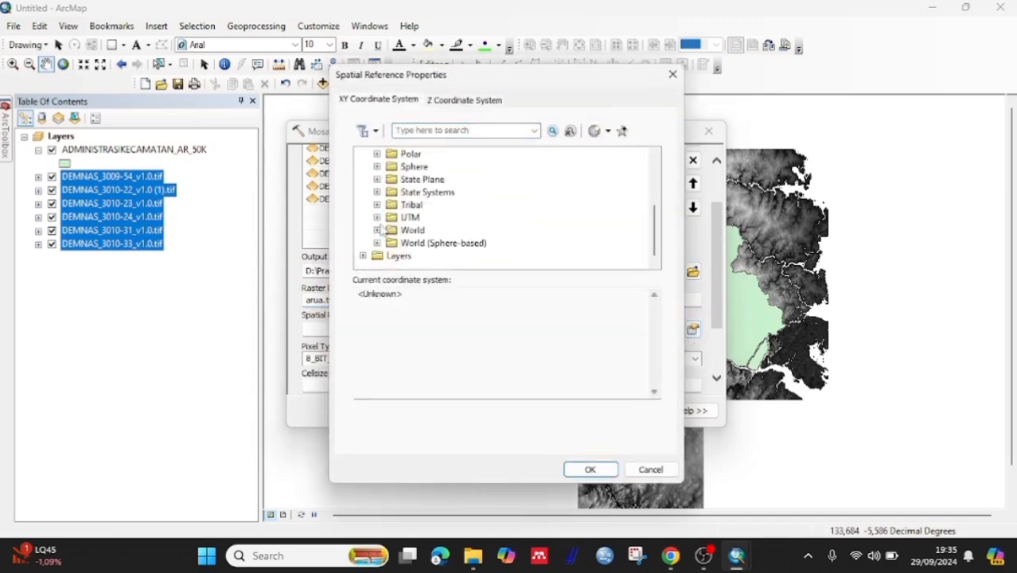
pyautogui.click(379, 230)
pyautogui.scroll(1, 382, 230)
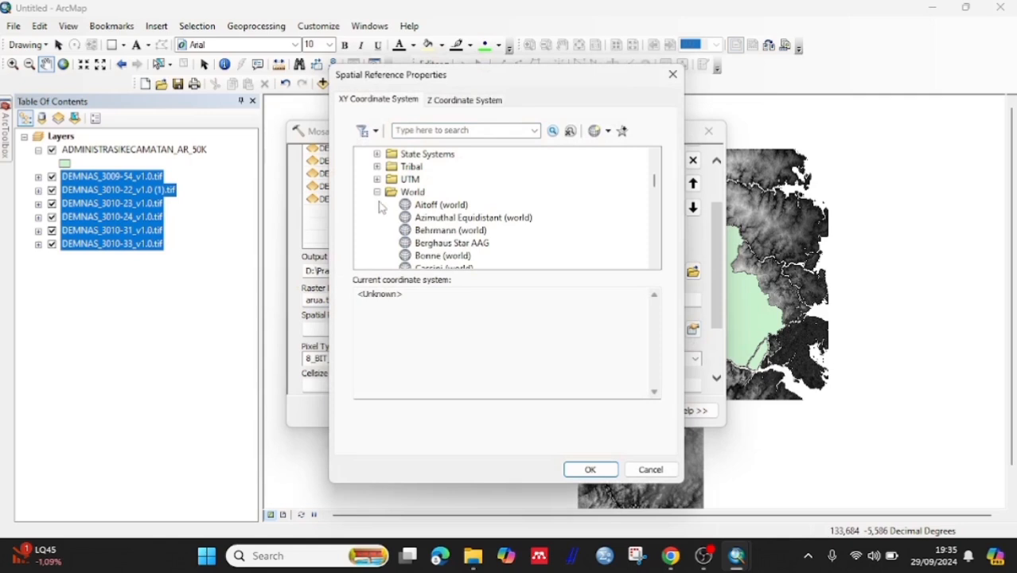
pyautogui.click(377, 193)
pyautogui.click(378, 218)
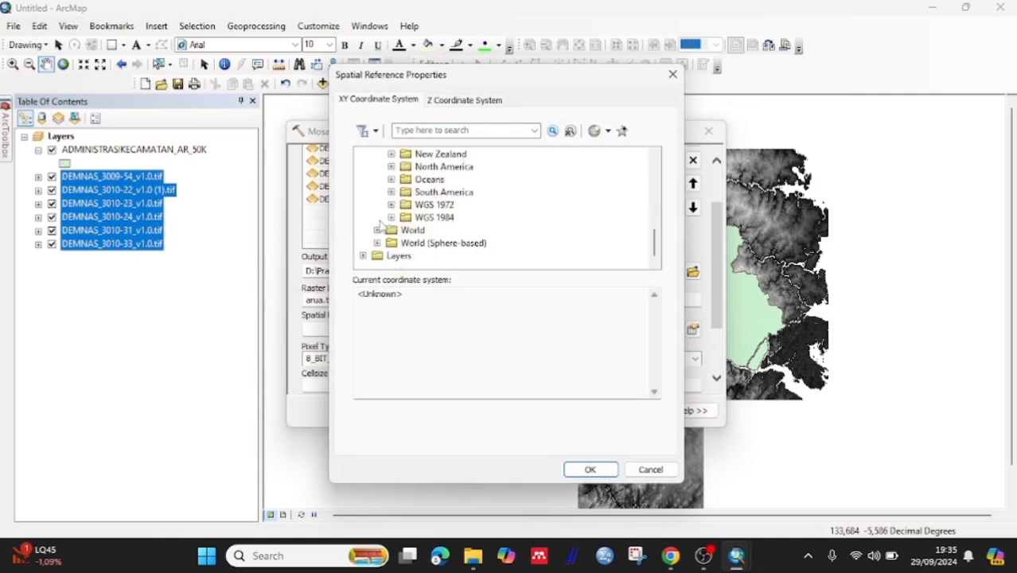
pyautogui.click(390, 217)
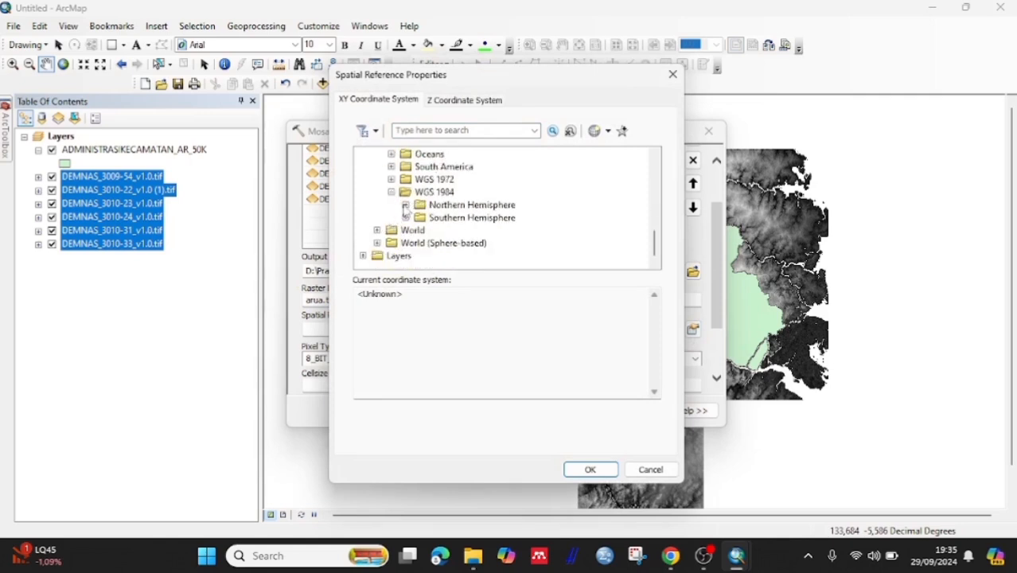
pyautogui.click(405, 205)
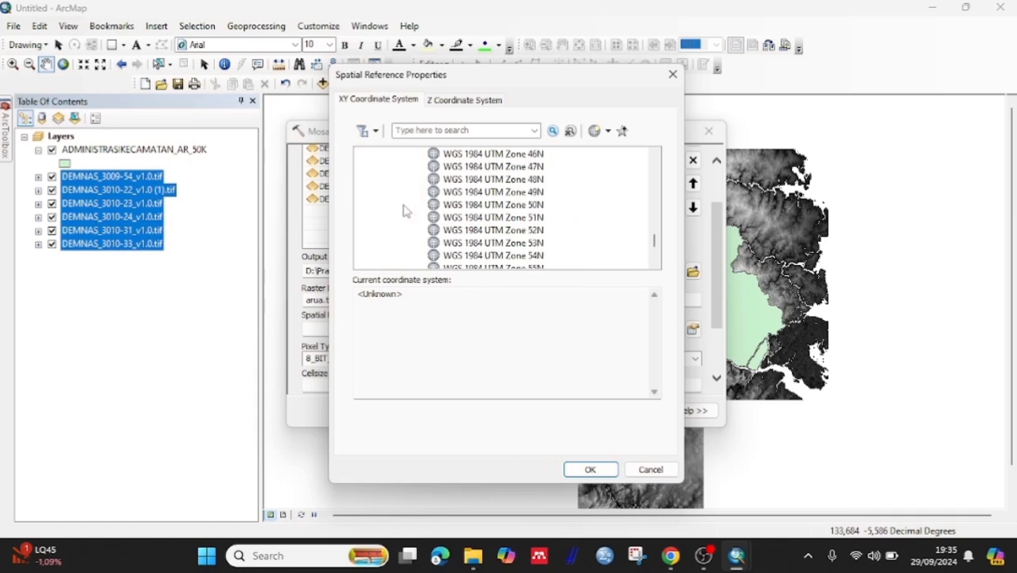
pyautogui.scroll(-1, 405, 210)
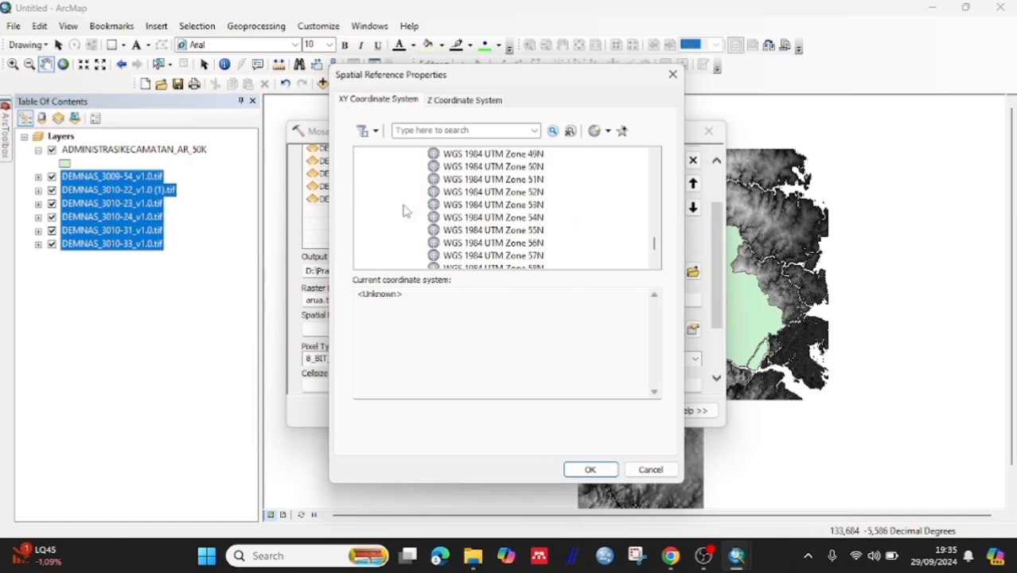
pyautogui.click(506, 209)
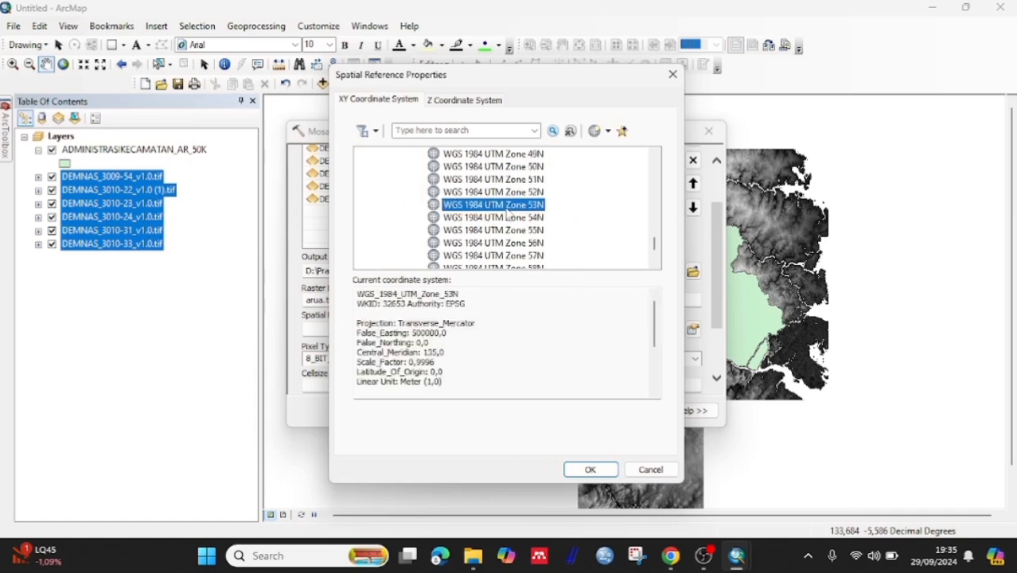
pyautogui.click(591, 468)
# - Set the mosaic's number of bands to 1
pyautogui.scroll(-3, 555, 354)
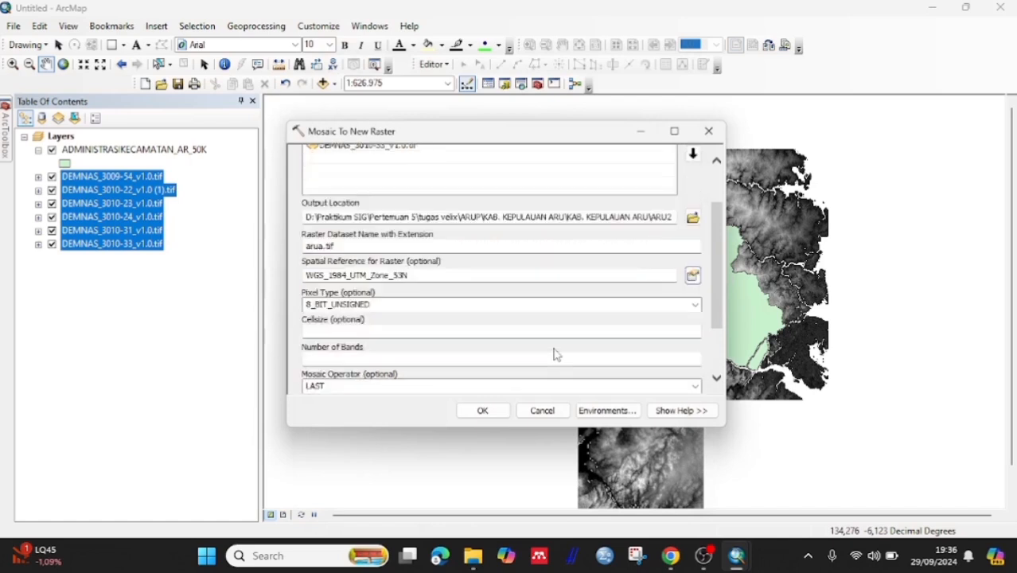
pyautogui.click(621, 336)
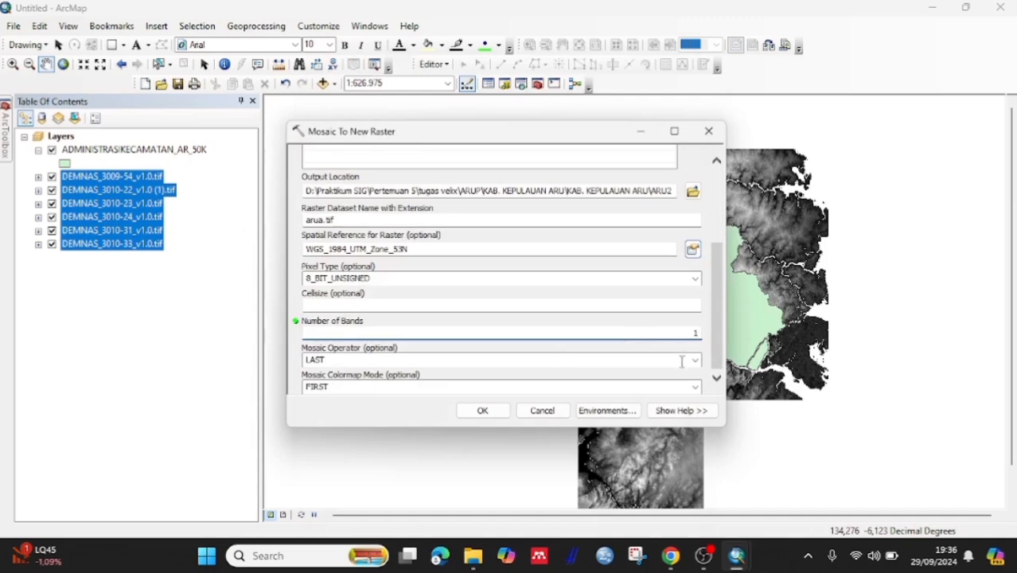
# - Set the mosaic operator to MEAN and the colormap mode to MATCH, and run Mosaic To New Raster
pyautogui.click(695, 360)
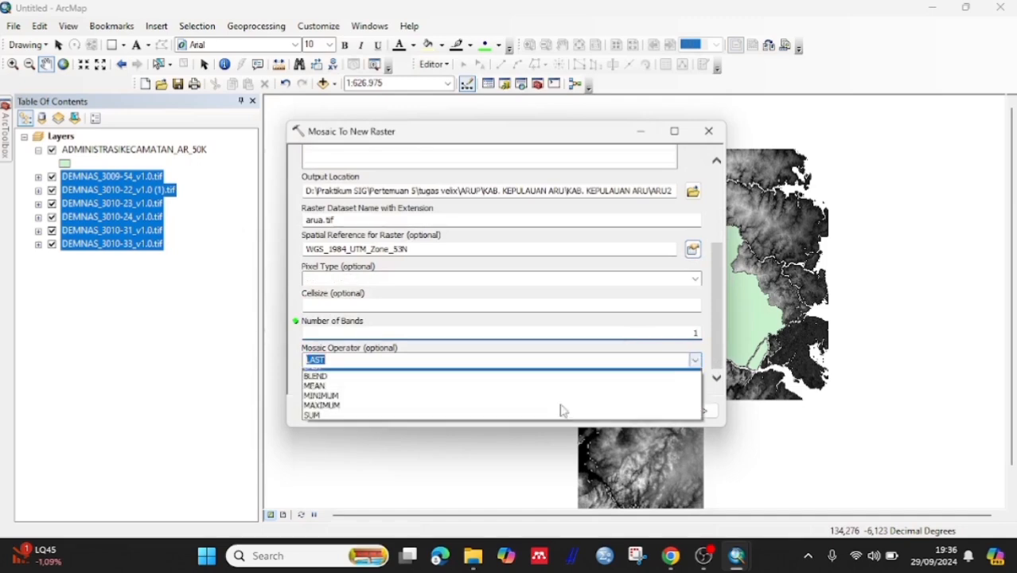
pyautogui.click(436, 403)
pyautogui.click(436, 387)
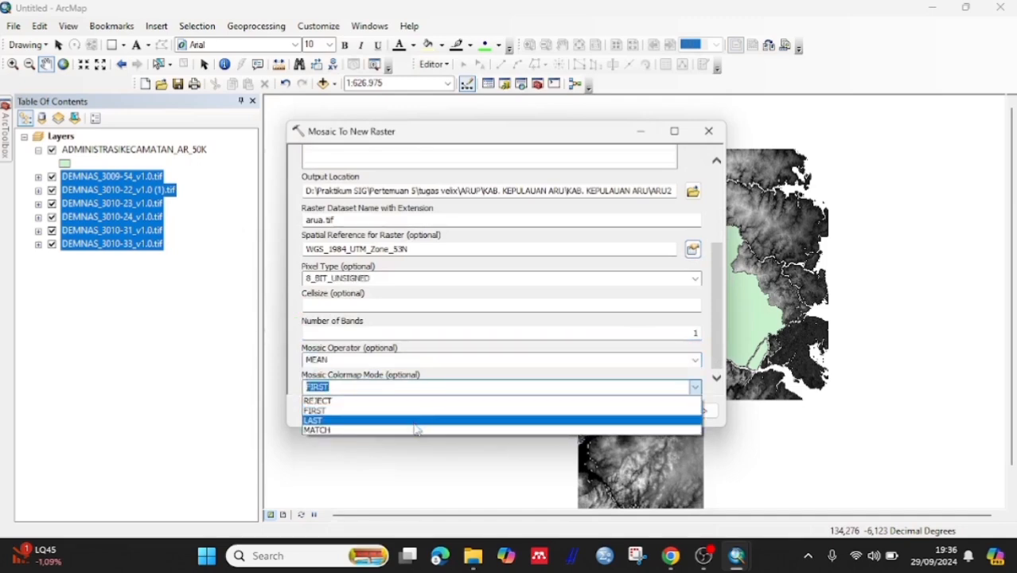
pyautogui.click(409, 429)
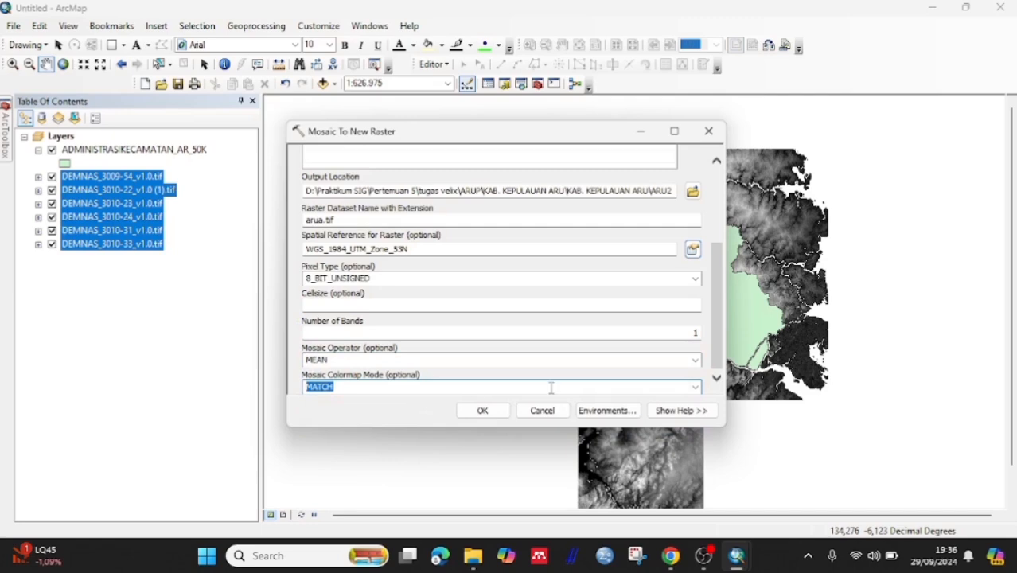
pyautogui.moveTo(719, 354); pyautogui.dragTo(713, 334)
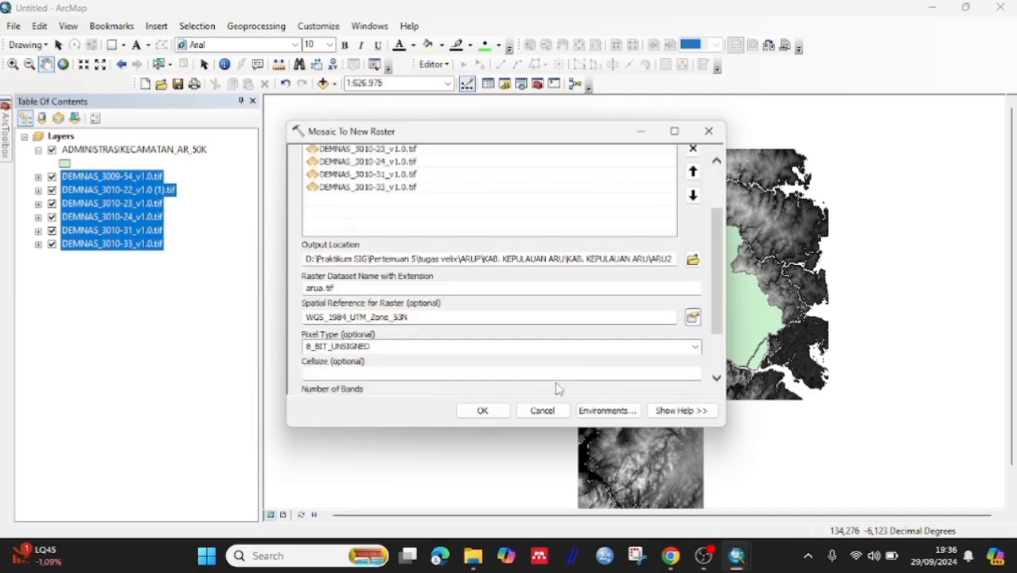
pyautogui.click(482, 410)
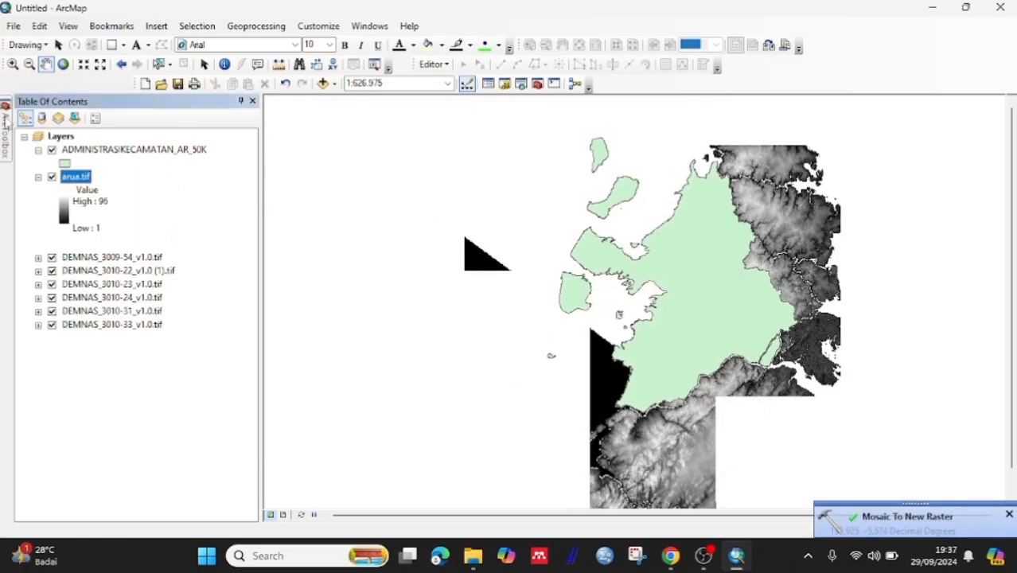
# - Move the arua.tif layer above the district boundary layer and hide all six DEMNAS tile layers
pyautogui.moveTo(6, 121)
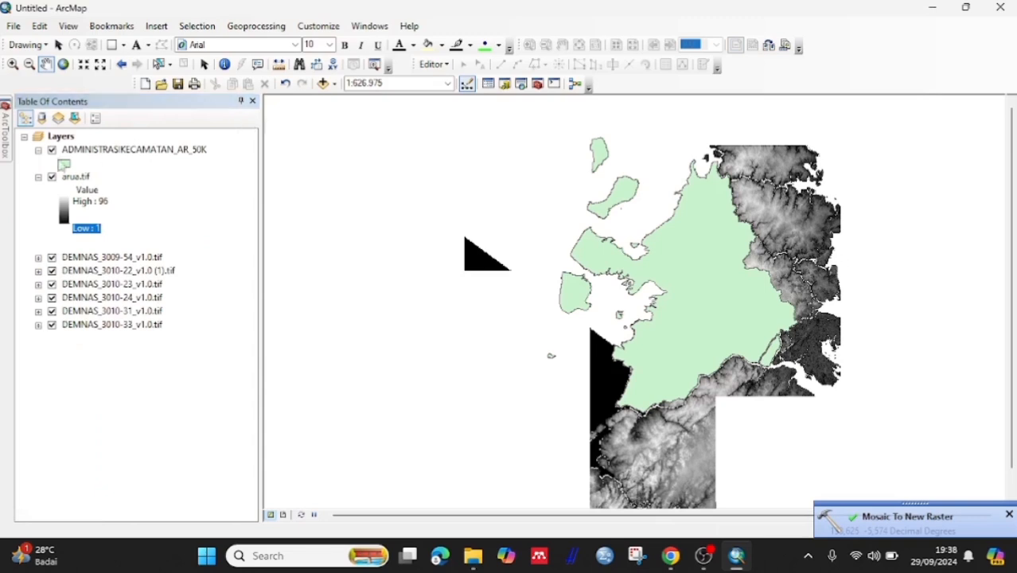
pyautogui.moveTo(73, 177); pyautogui.dragTo(77, 155)
pyautogui.click(51, 257)
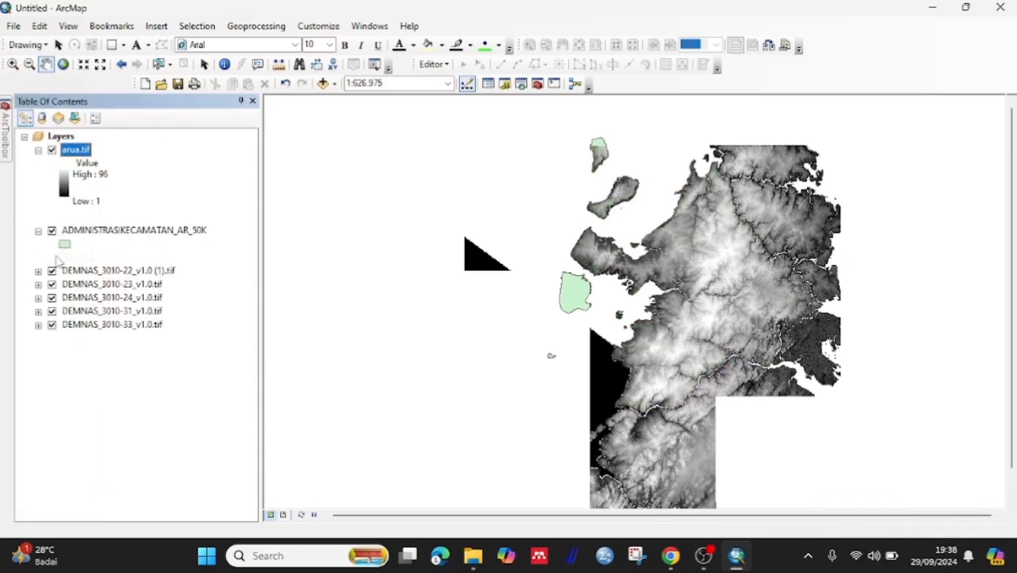
pyautogui.click(51, 271)
pyautogui.click(52, 284)
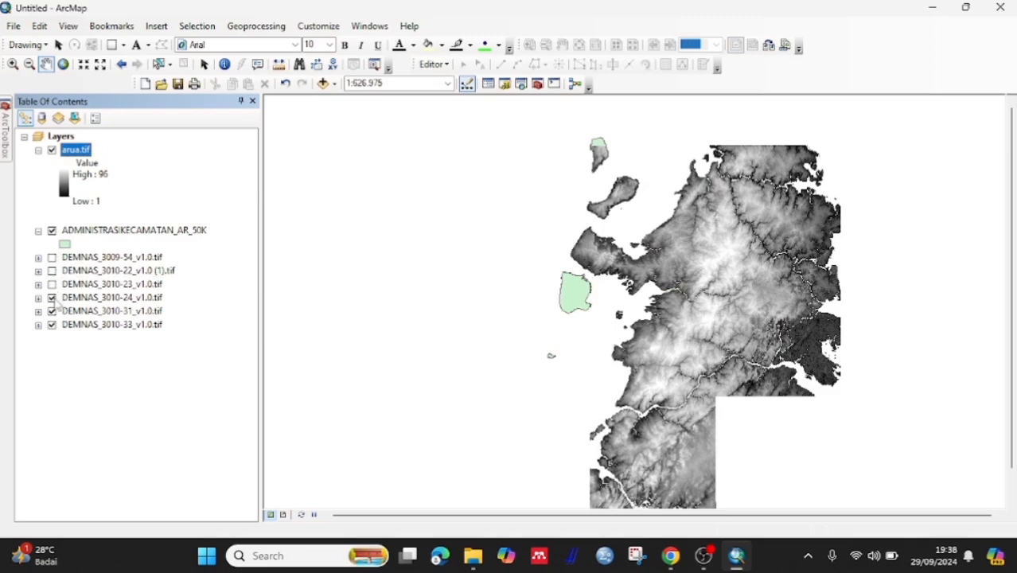
pyautogui.click(52, 298)
pyautogui.click(52, 311)
pyautogui.click(52, 325)
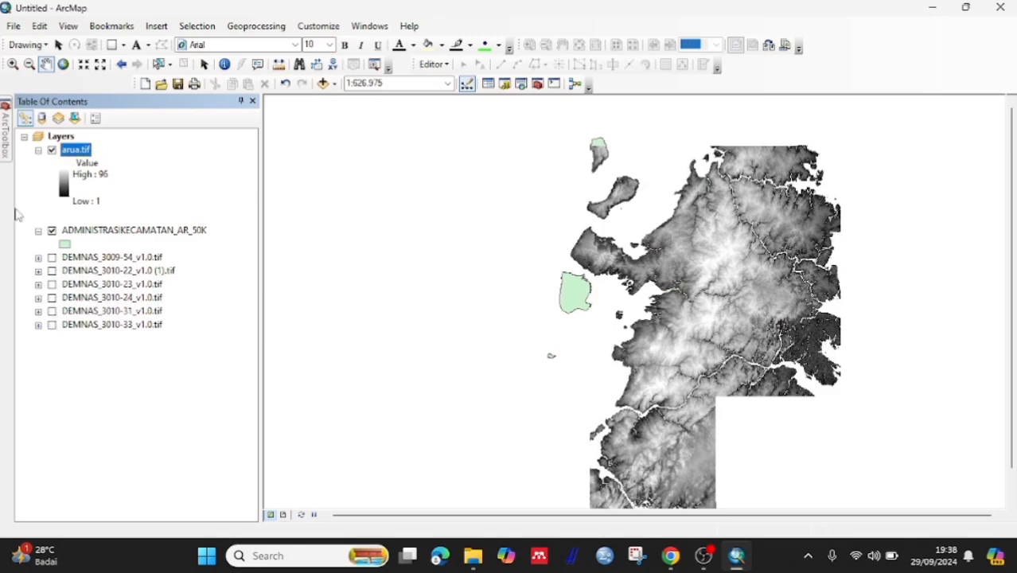
# - Clip the arua.tif raster to ADMINISTRASIKECAMATAN_AR_50K, using the input features as clipping geometry
pyautogui.moveTo(8, 161)
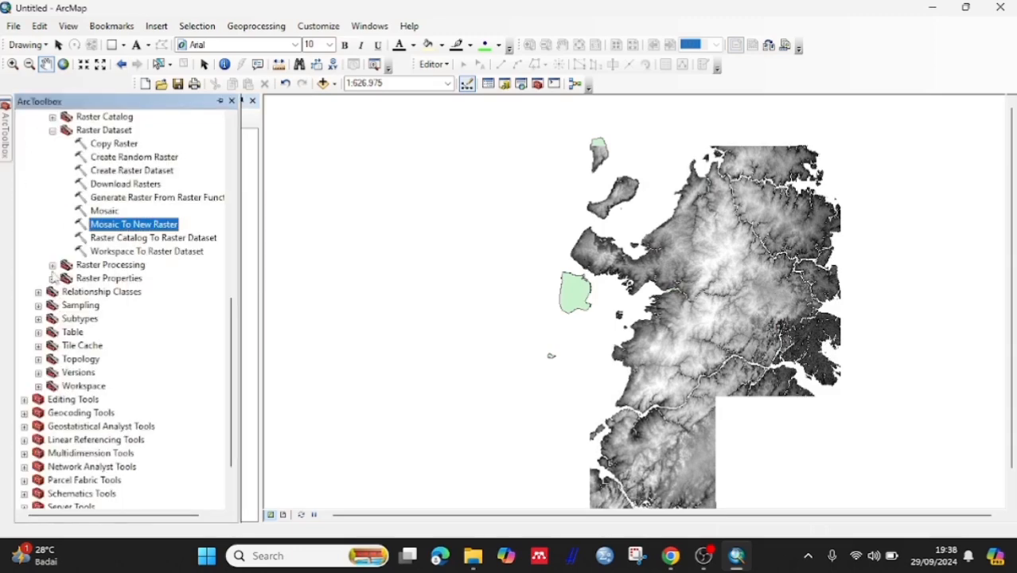
pyautogui.click(53, 265)
pyautogui.doubleClick(97, 277)
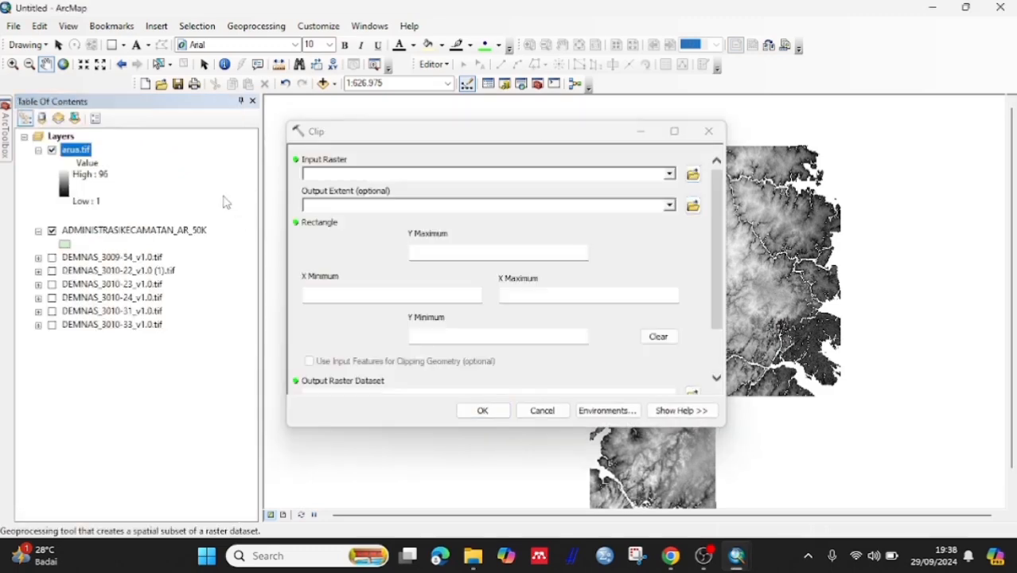
pyautogui.click(73, 151)
pyautogui.moveTo(166, 151); pyautogui.dragTo(366, 173)
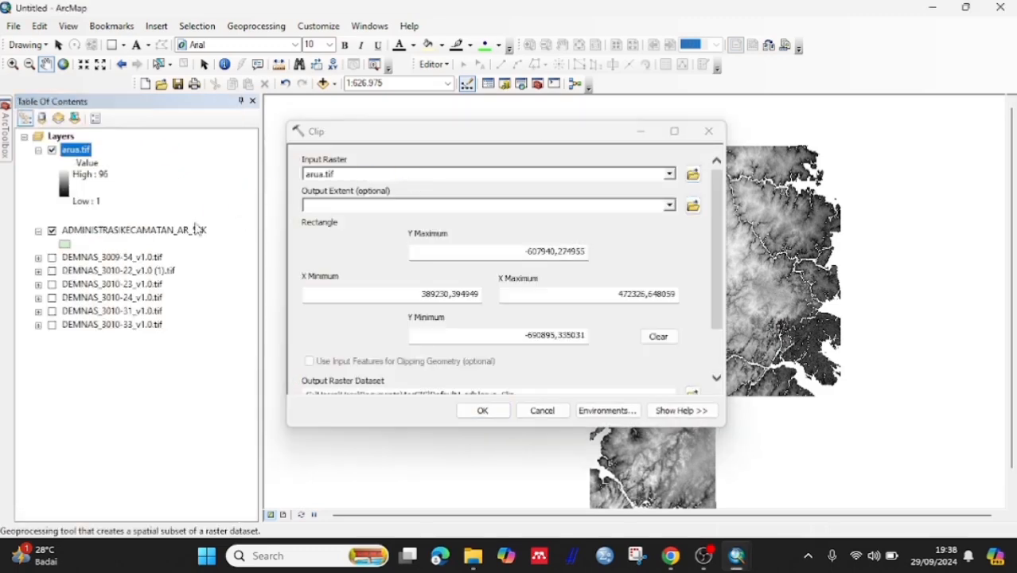
pyautogui.moveTo(193, 231); pyautogui.dragTo(347, 207)
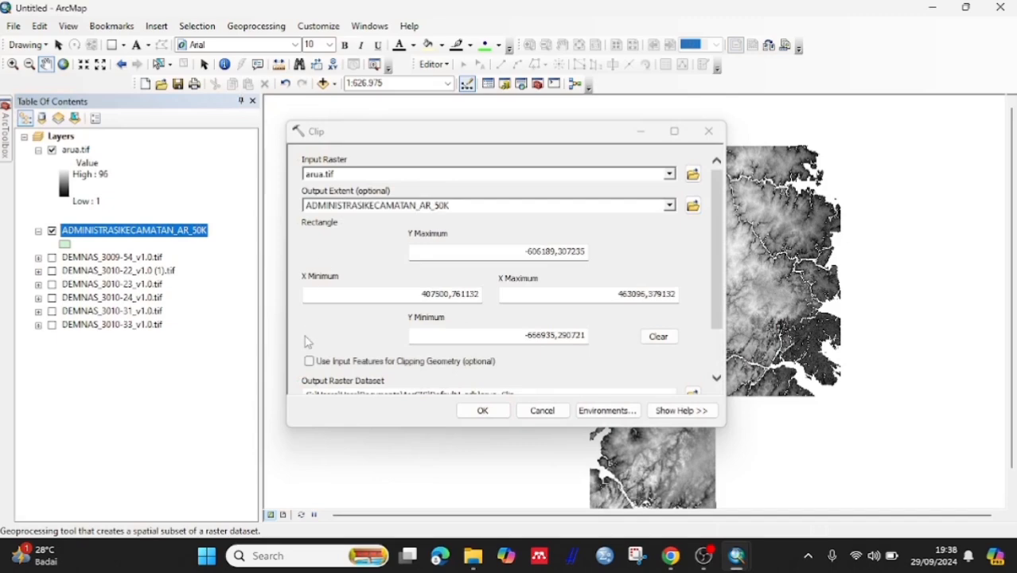
pyautogui.click(308, 361)
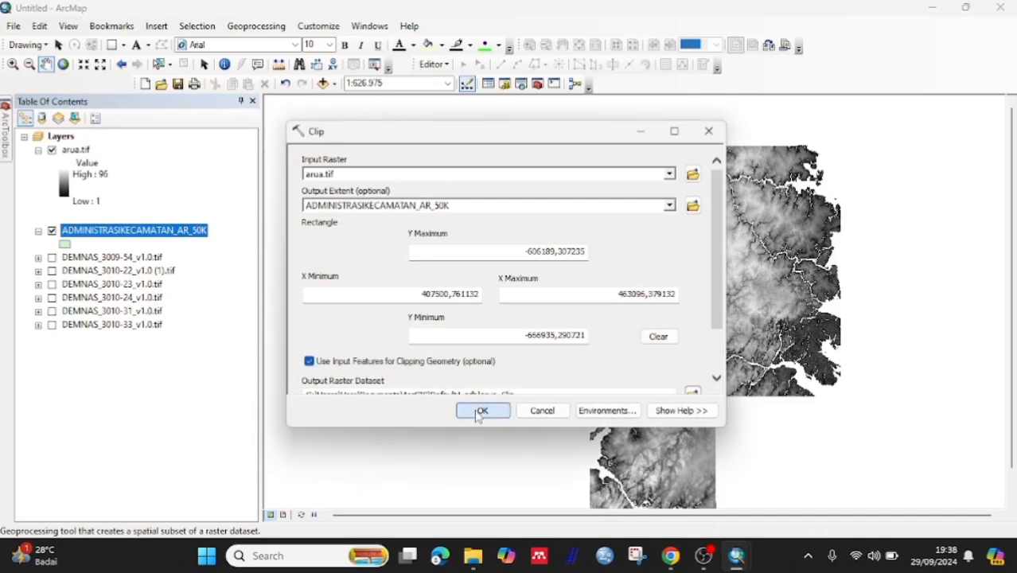
pyautogui.click(480, 409)
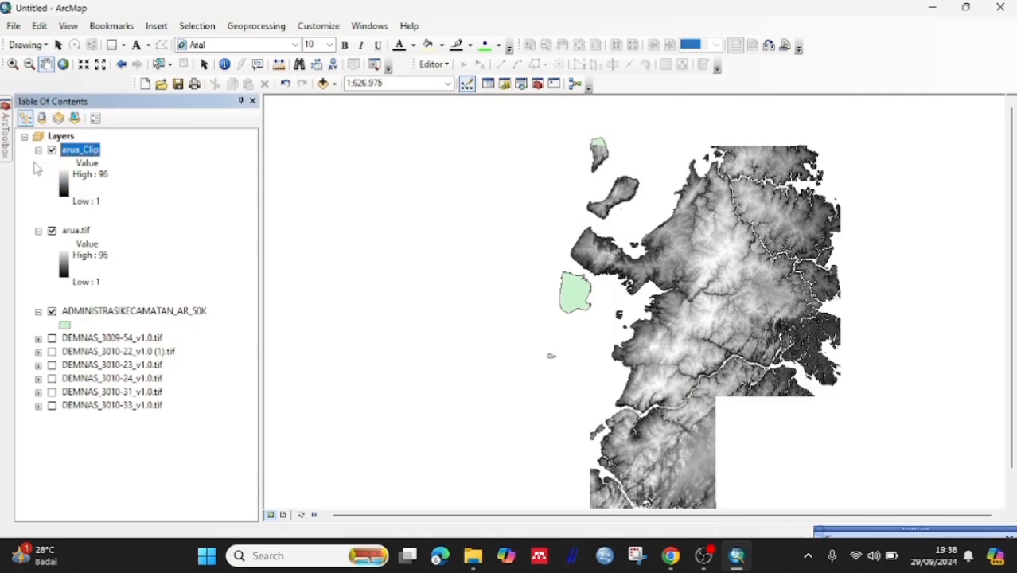
# - Hide the unclipped arua.tif layer, collapse its legend and place it below the district boundary layer
pyautogui.click(51, 231)
pyautogui.click(39, 231)
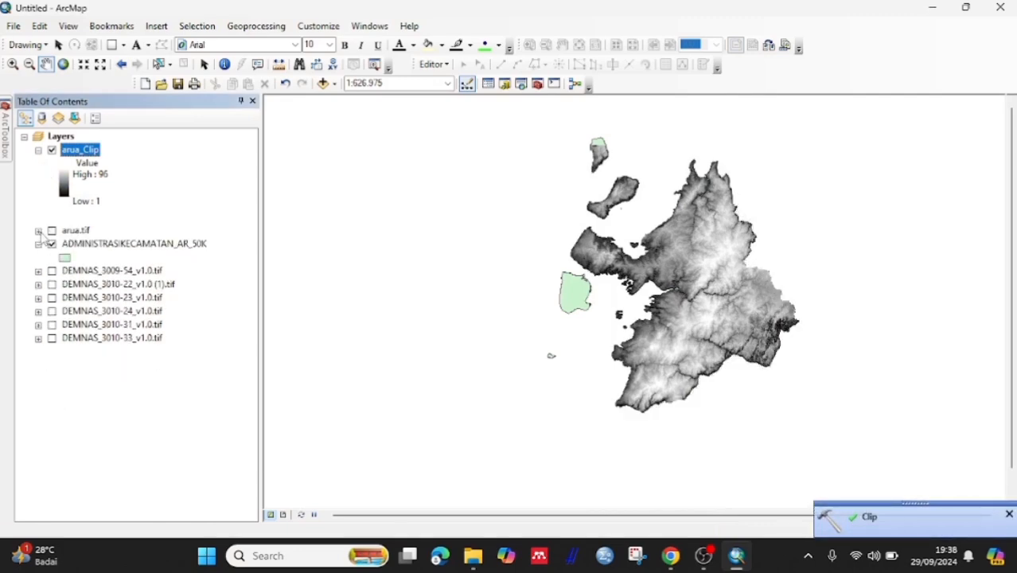
pyautogui.moveTo(76, 230); pyautogui.dragTo(74, 254)
# - Start the Project Raster tool with the arua_Clip layer as its input raster
pyautogui.click(8, 137)
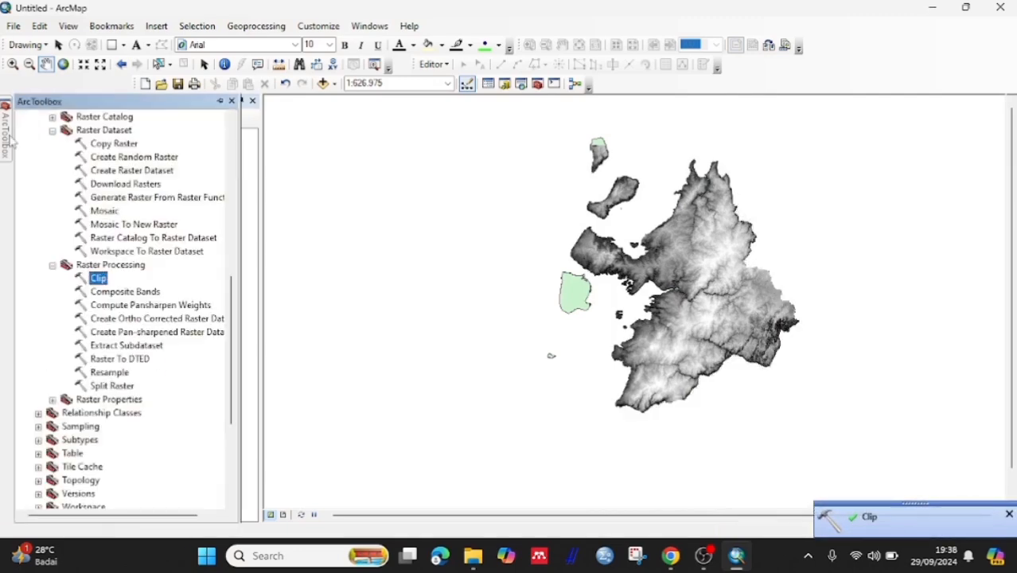
pyautogui.scroll(4, 96, 332)
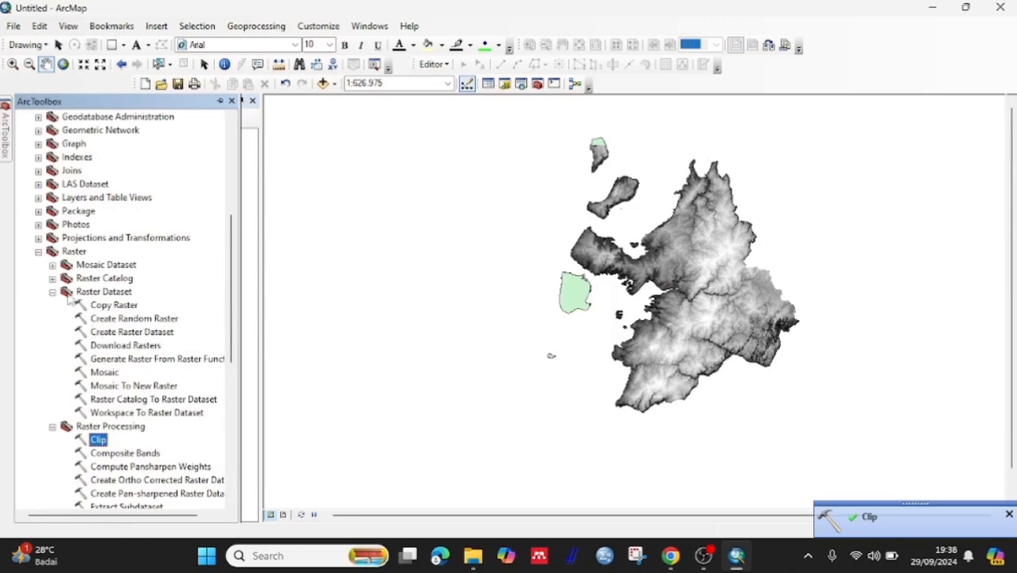
pyautogui.click(38, 237)
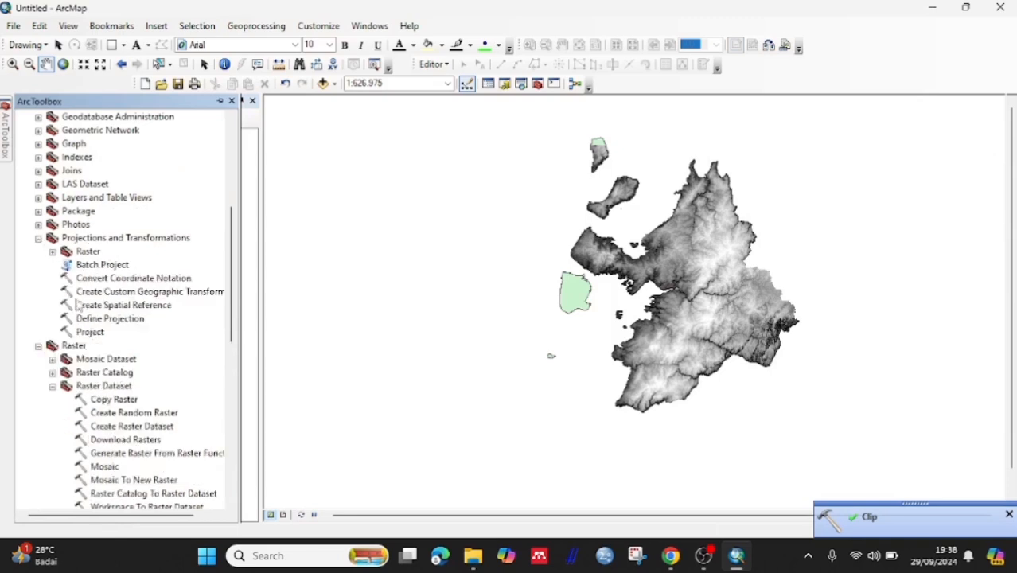
pyautogui.click(53, 252)
pyautogui.doubleClick(111, 292)
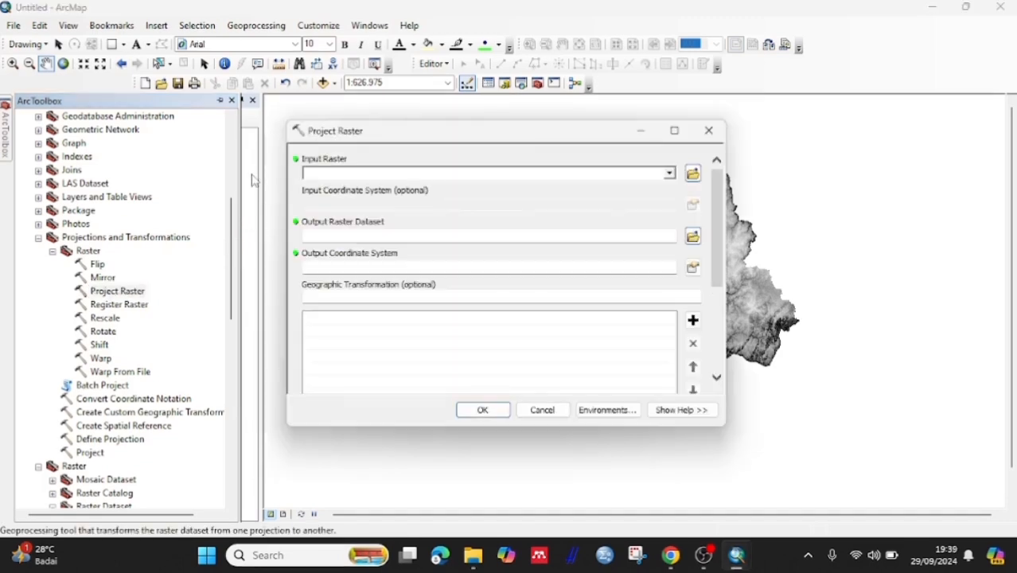
pyautogui.moveTo(85, 152); pyautogui.dragTo(355, 179)
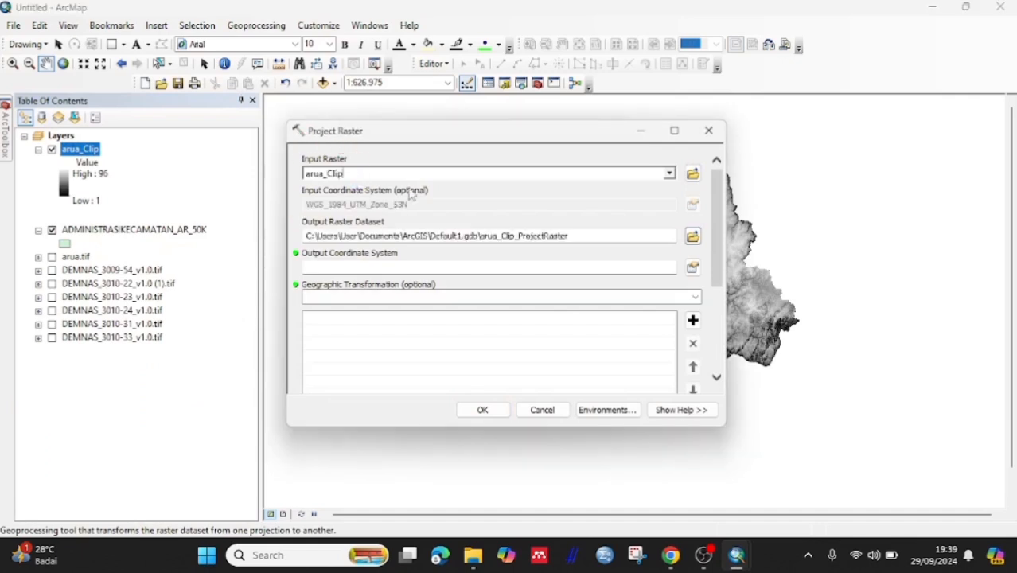
# - Set the output coordinate system to WGS 1984 UTM Zone 53N and run the raster projection
pyautogui.click(693, 269)
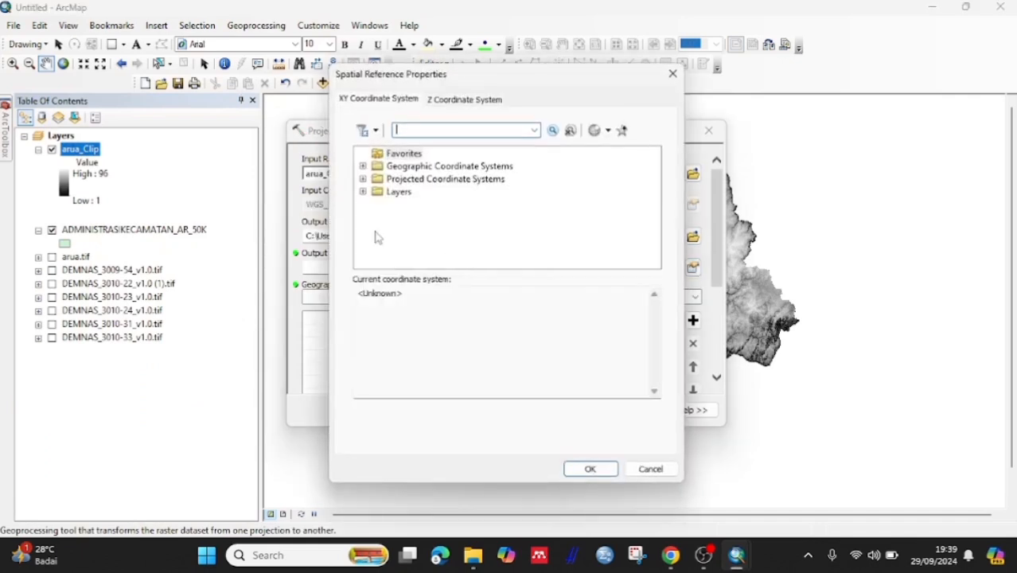
pyautogui.scroll(-3, 443, 238)
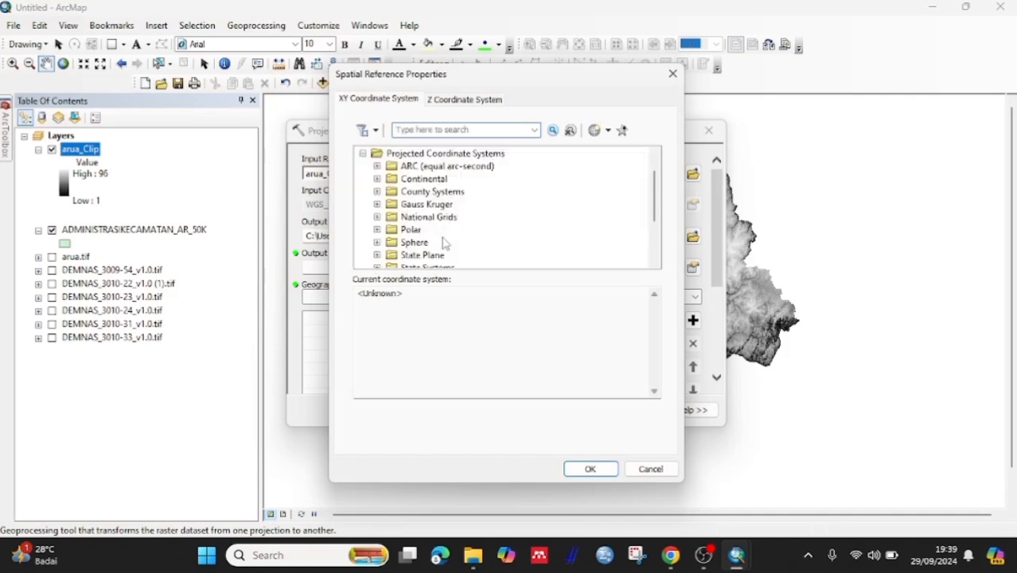
pyautogui.click(376, 218)
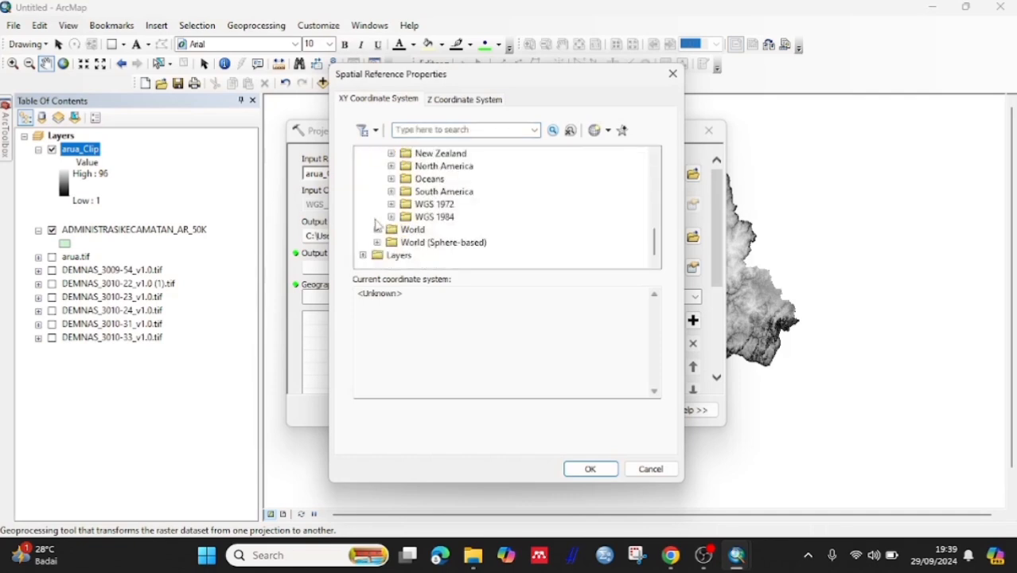
pyautogui.click(391, 218)
pyautogui.click(405, 204)
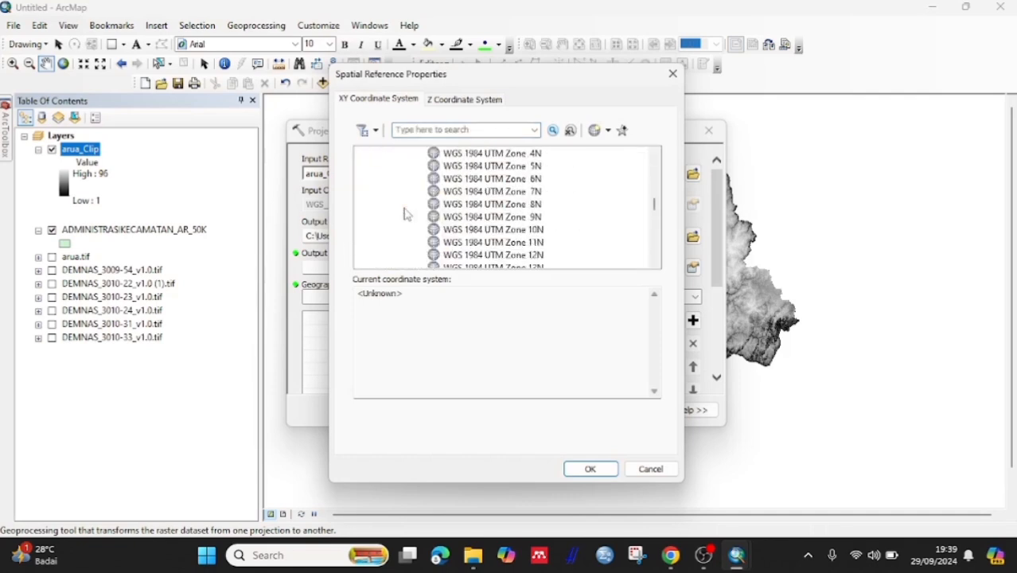
pyautogui.scroll(-10, 404, 210)
pyautogui.scroll(-2, 519, 240)
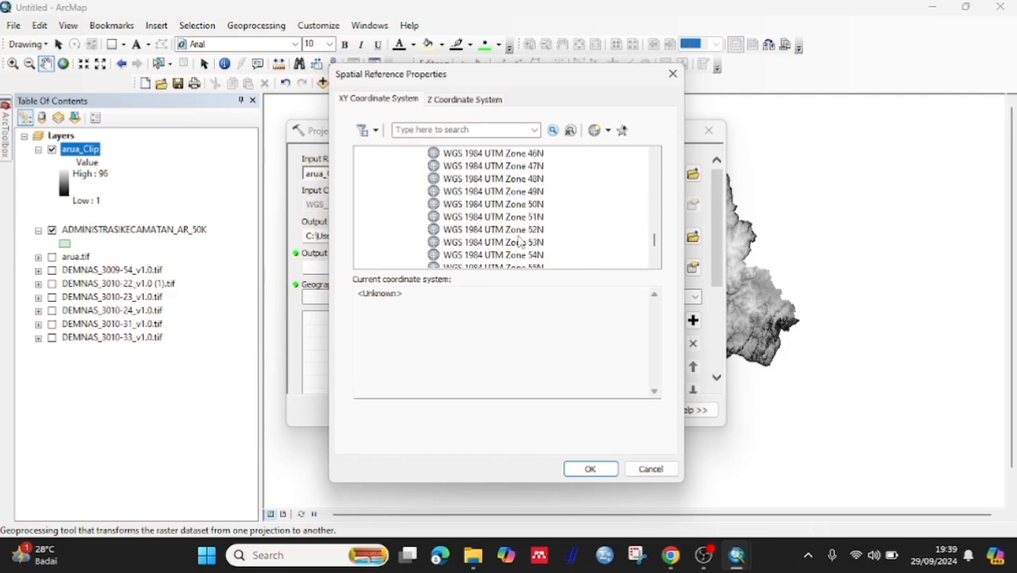
pyautogui.click(533, 242)
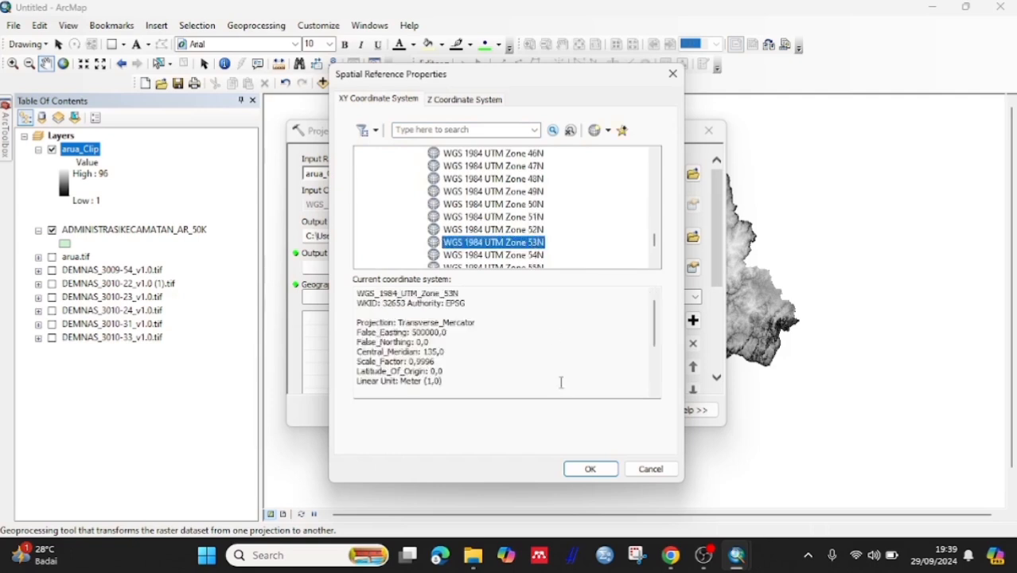
pyautogui.click(588, 470)
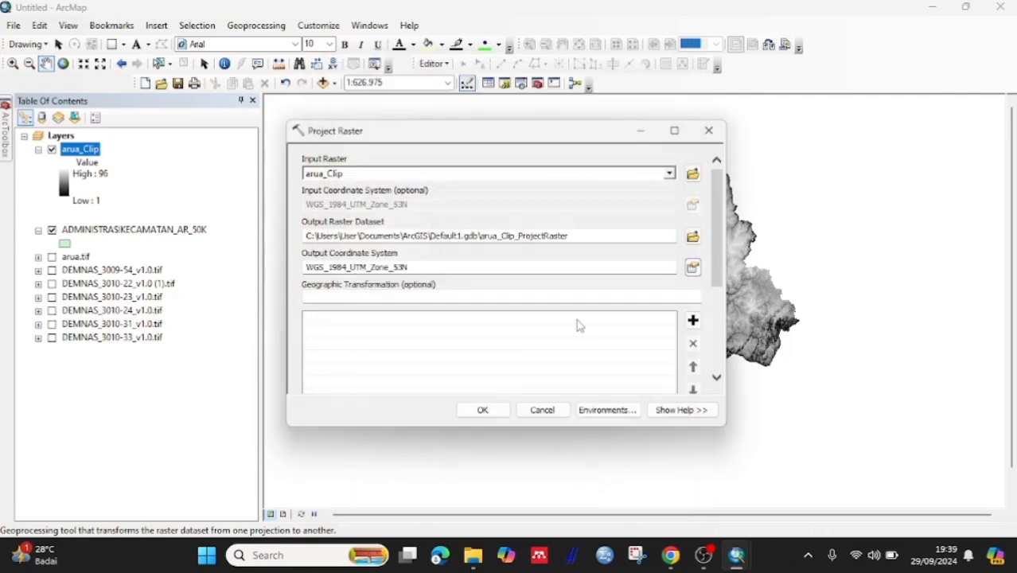
pyautogui.click(484, 409)
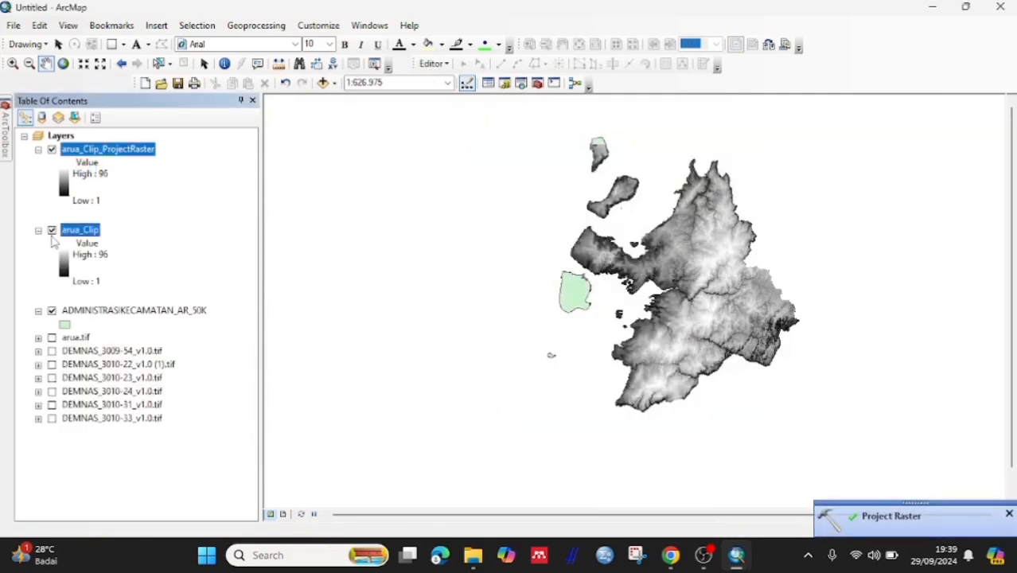
# - Hide the arua_Clip layer, collapse its legend and place it below the district boundary layer
pyautogui.click(52, 231)
pyautogui.click(38, 230)
pyautogui.moveTo(70, 236); pyautogui.dragTo(68, 253)
# - Start the 3D Analyst Slope tool with arua_Clip_ProjectRaster as its input raster
pyautogui.moveTo(7, 144)
pyautogui.scroll(6, 54, 144)
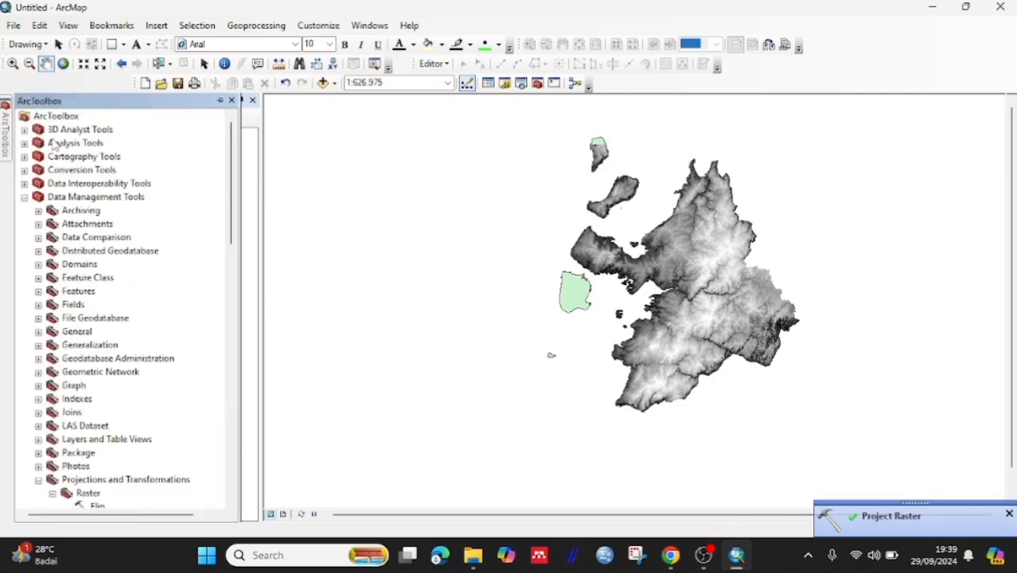
pyautogui.click(24, 130)
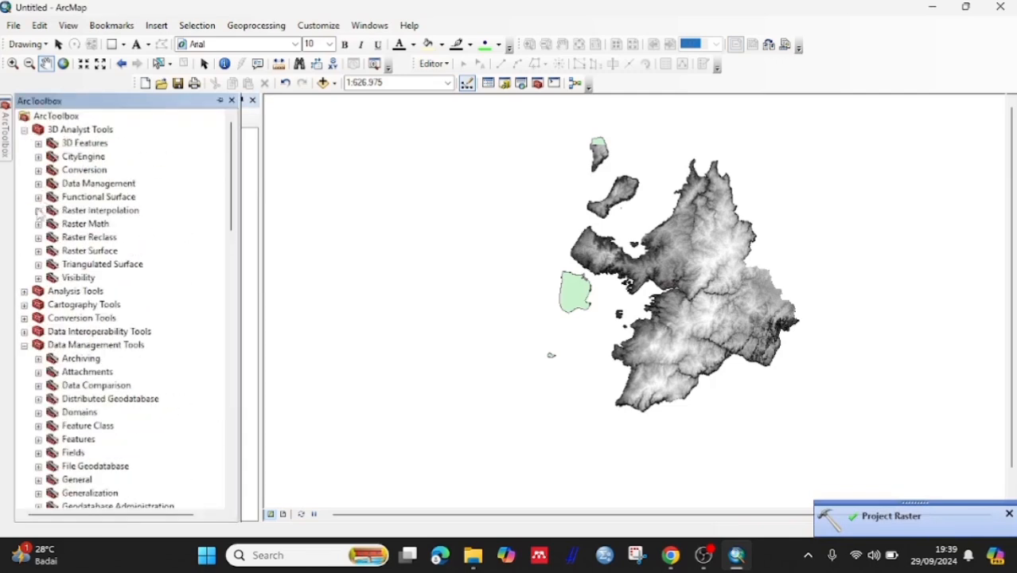
pyautogui.click(38, 250)
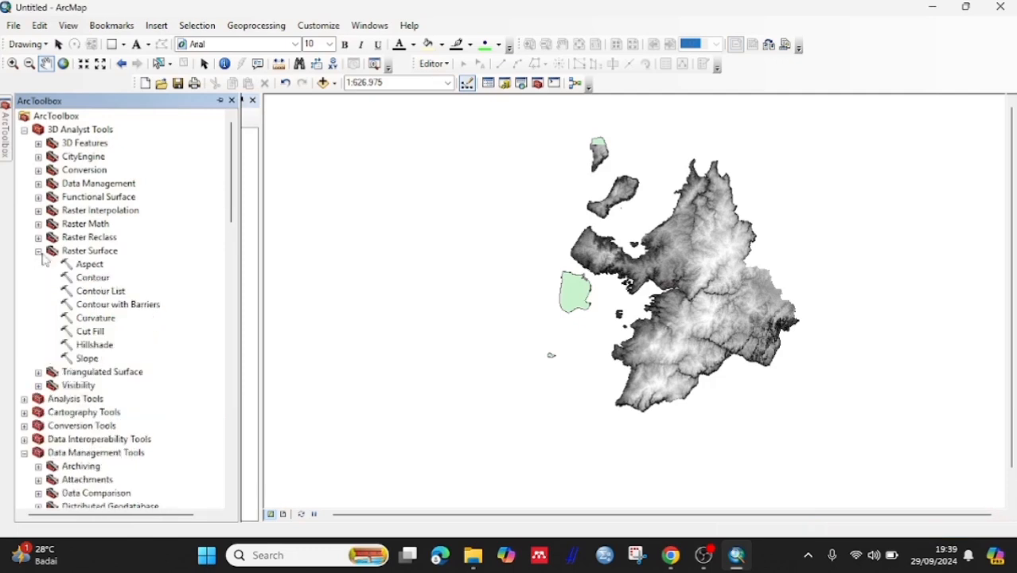
pyautogui.scroll(-3, 42, 255)
pyautogui.click(77, 237)
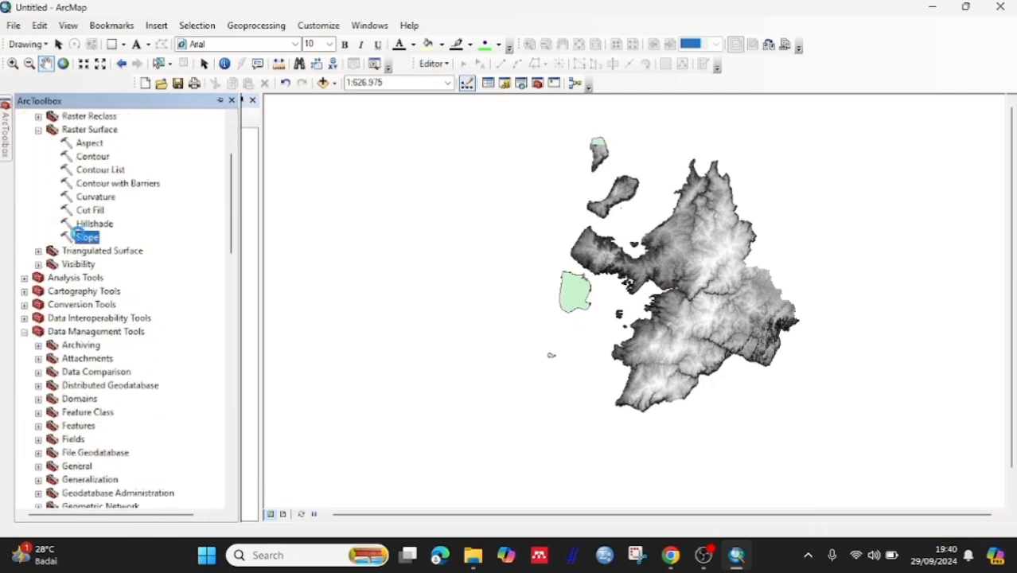
pyautogui.doubleClick(80, 236)
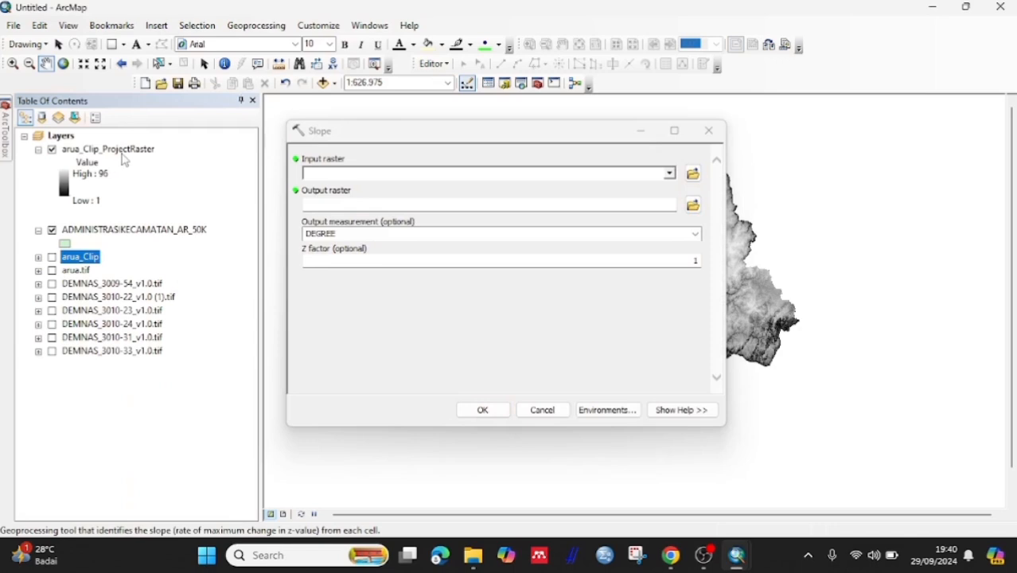
pyautogui.click(122, 153)
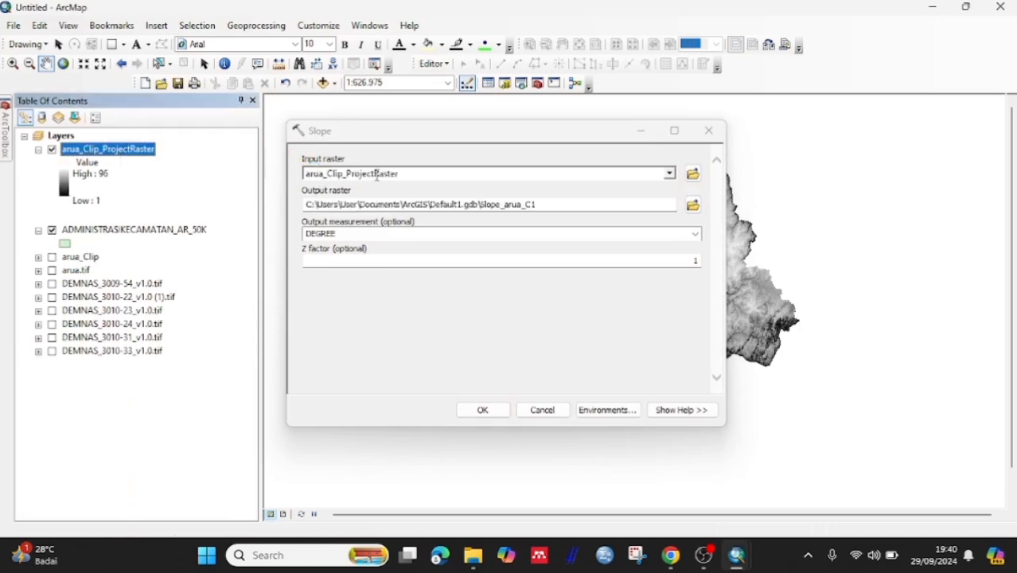
# - Set the slope output measurement to PERCENT_RISE and run the Slope tool
pyautogui.click(438, 233)
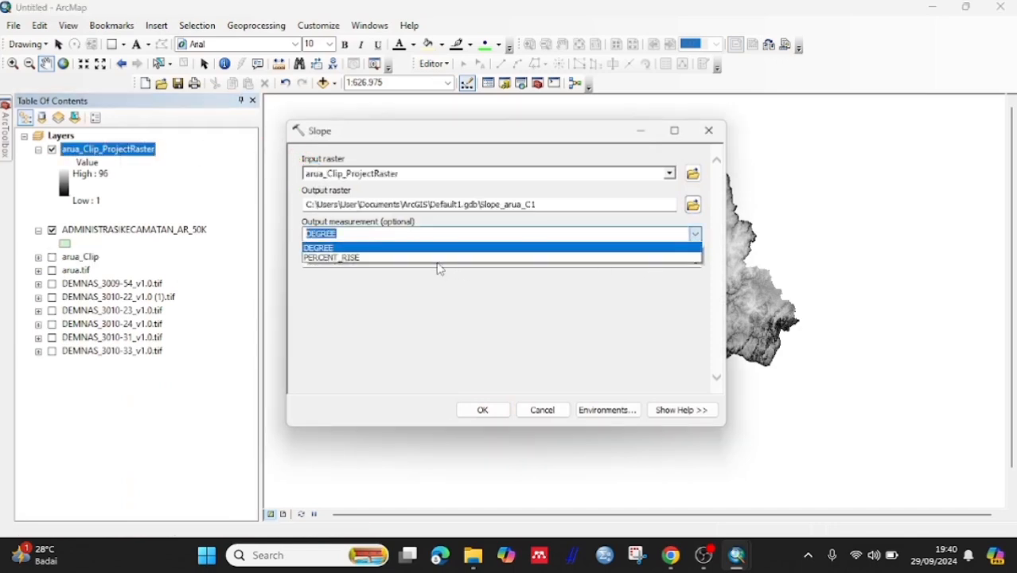
pyautogui.click(439, 259)
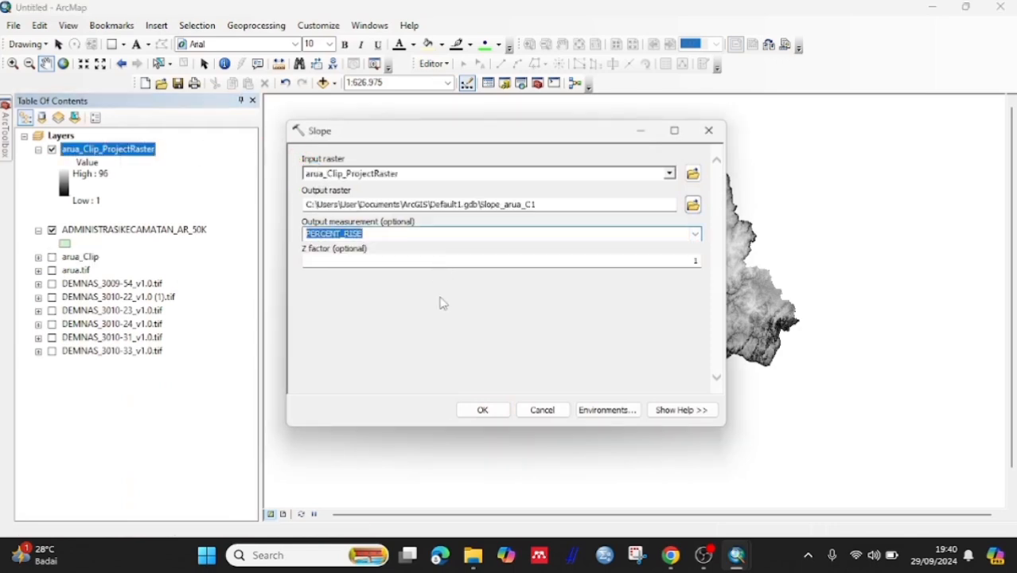
pyautogui.click(483, 410)
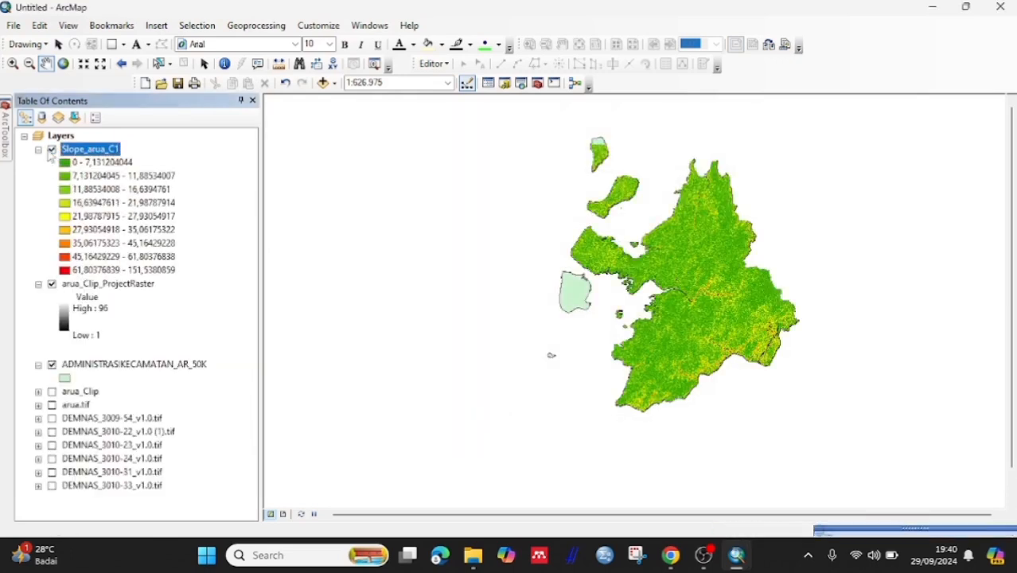
# - Start the Spatial Analyst Reclassify tool with Slope_arua_C1 as its input raster
pyautogui.moveTo(4, 139)
pyautogui.scroll(-15, 116, 305)
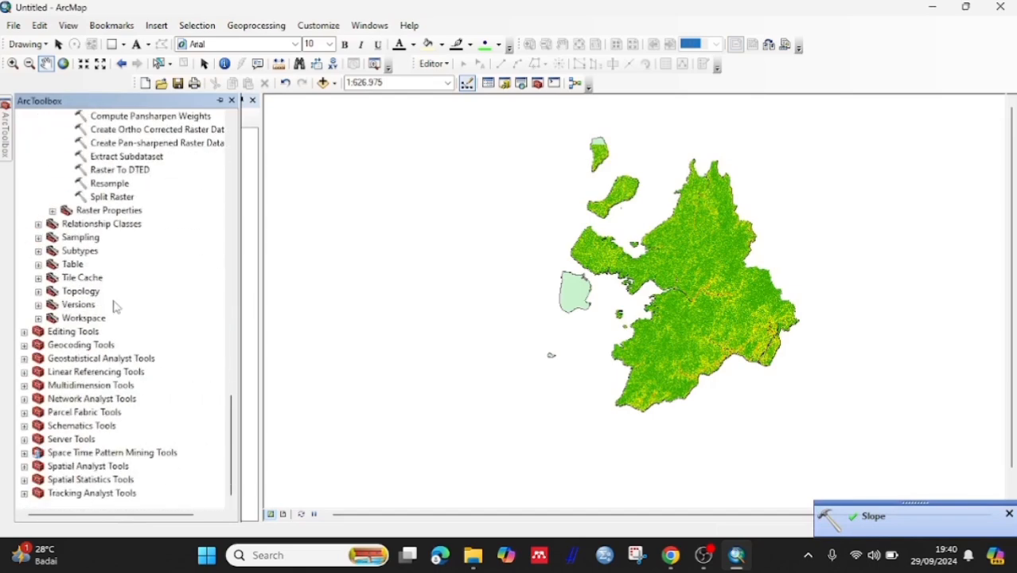
pyautogui.click(23, 466)
pyautogui.doubleClick(70, 440)
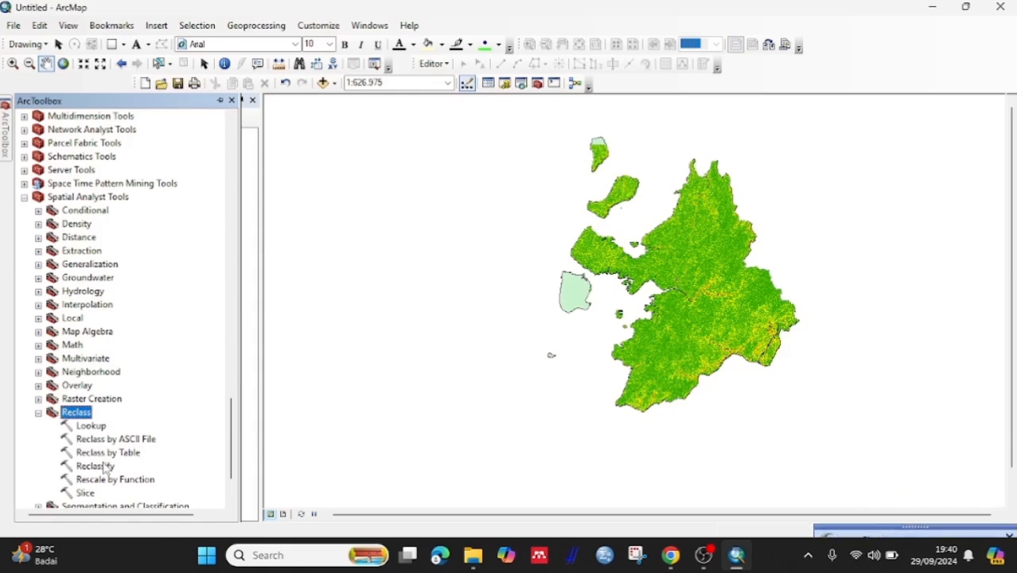
pyautogui.click(108, 467)
pyautogui.doubleClick(108, 466)
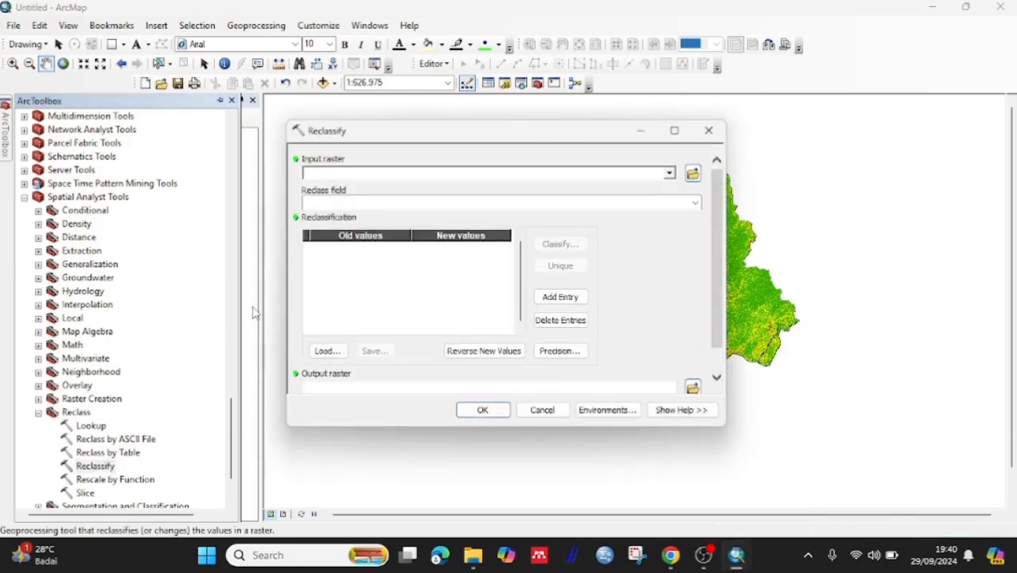
pyautogui.click(253, 313)
pyautogui.moveTo(106, 156); pyautogui.dragTo(319, 174)
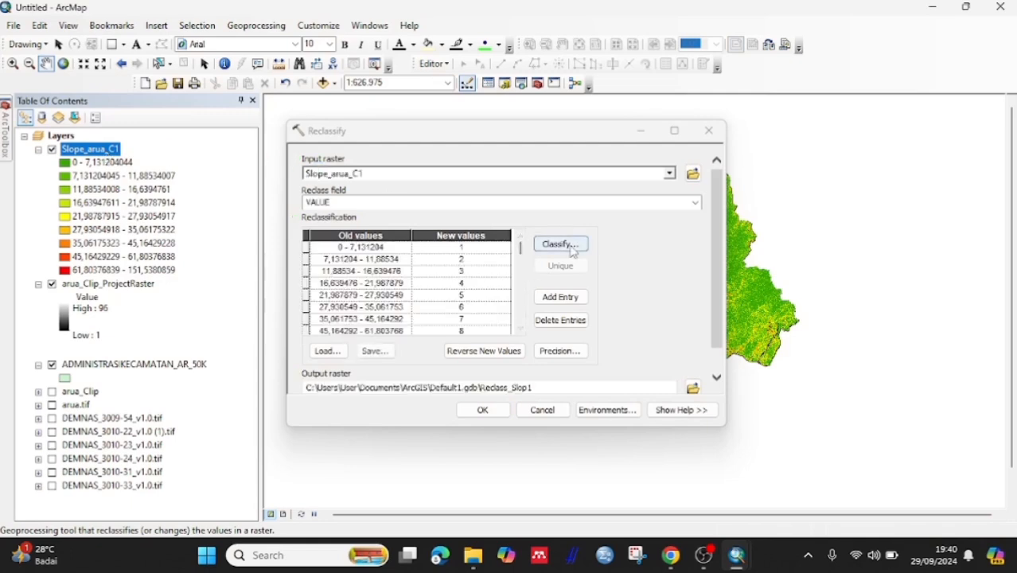
# - Set the number of classes in the slope raster's classification to 5
pyautogui.click(570, 248)
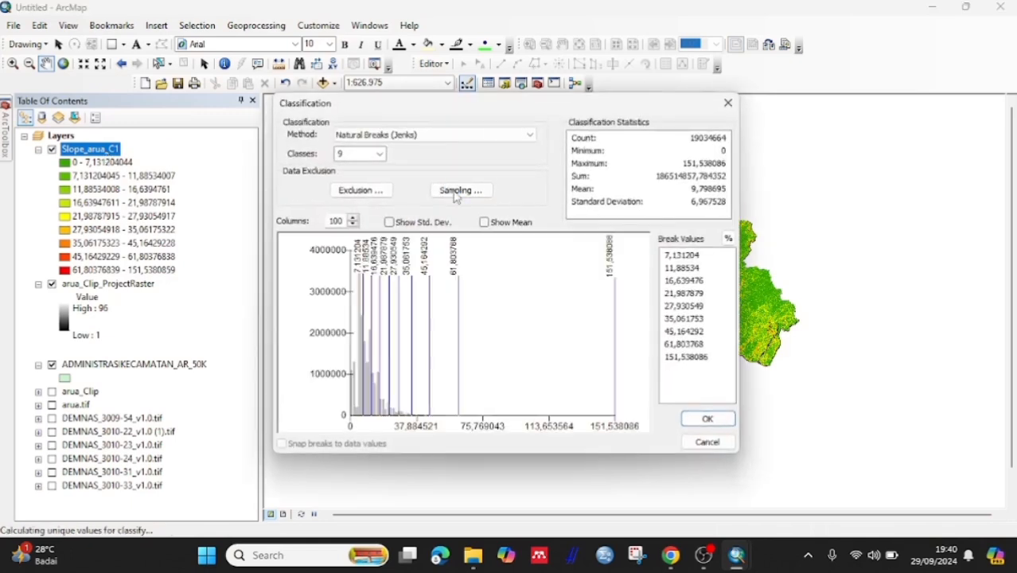
pyautogui.click(380, 154)
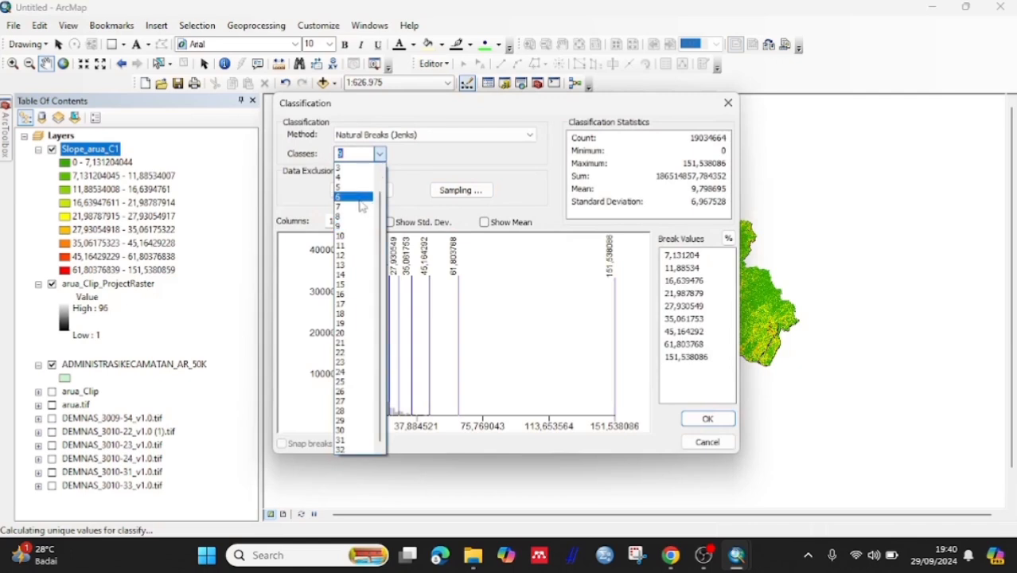
pyautogui.click(356, 189)
# - Set the first four slope break values to 2, 5, 15 and 40 and accept the classification
pyautogui.click(677, 256)
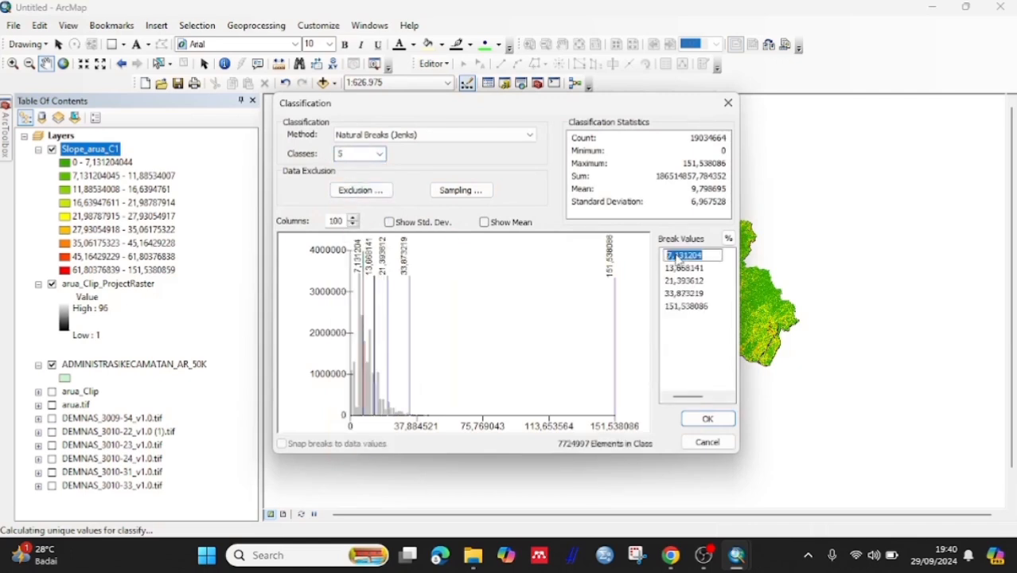
pyautogui.write('2')
pyautogui.press('Return')
pyautogui.write('5')
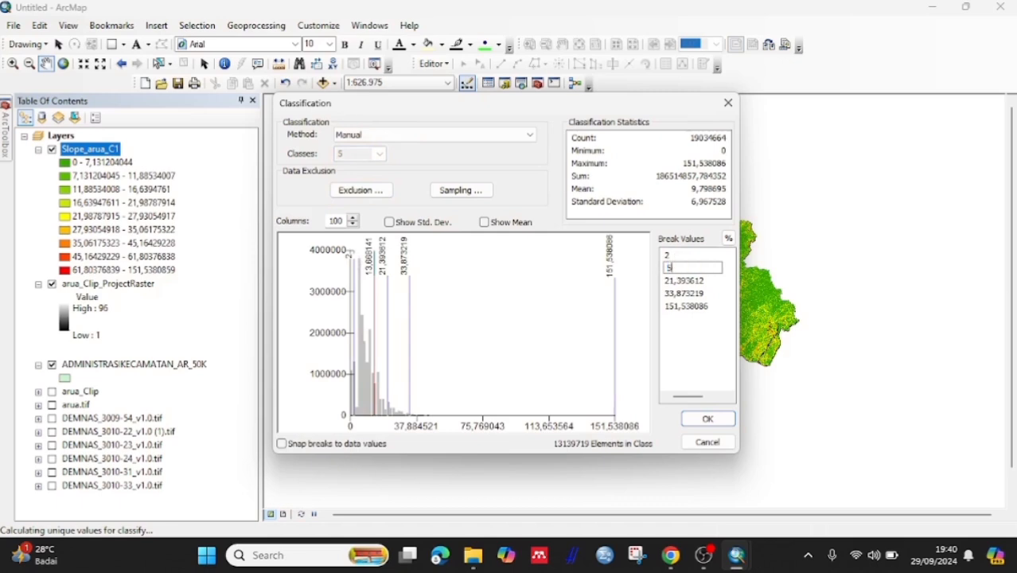
pyautogui.press('Return')
pyautogui.write('1')
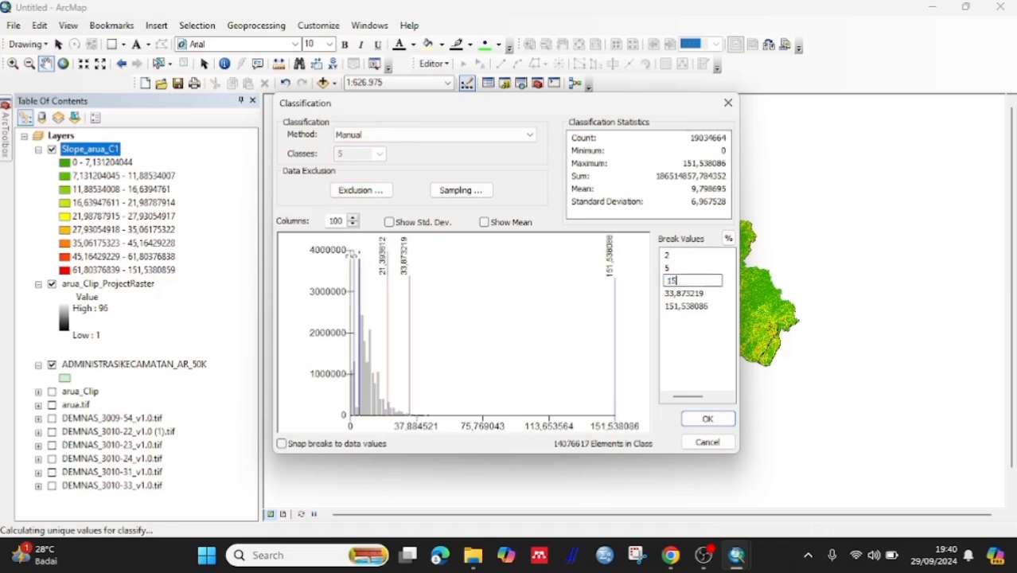
pyautogui.write('5')
pyautogui.press('Return')
pyautogui.write('4')
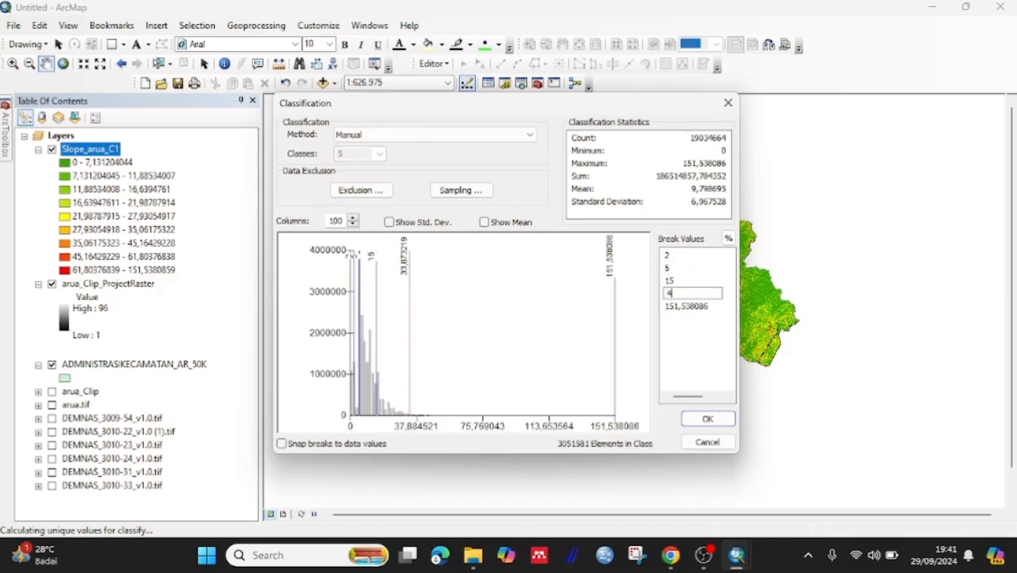
pyautogui.write('0')
pyautogui.press('Return')
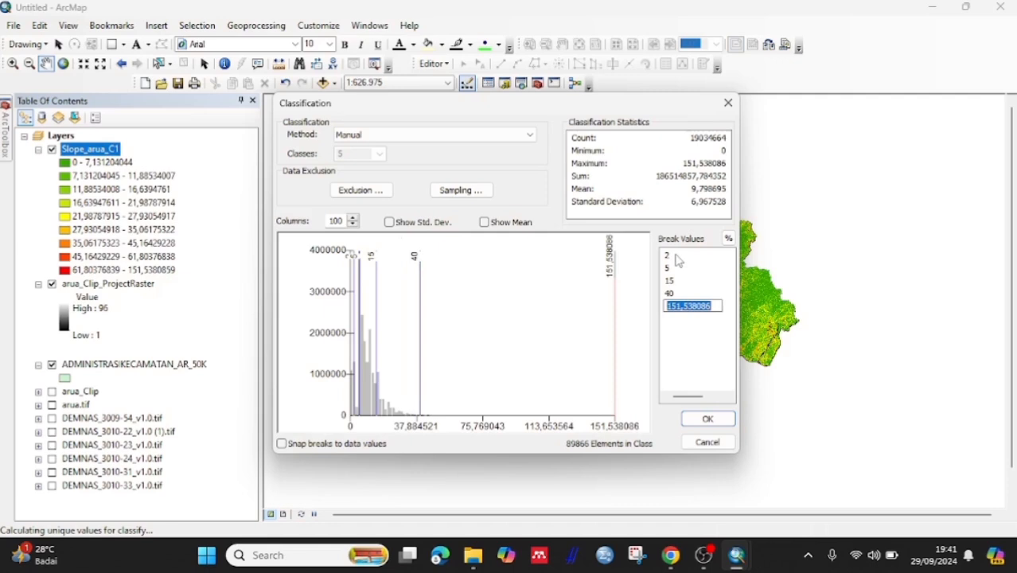
pyautogui.press('Return')
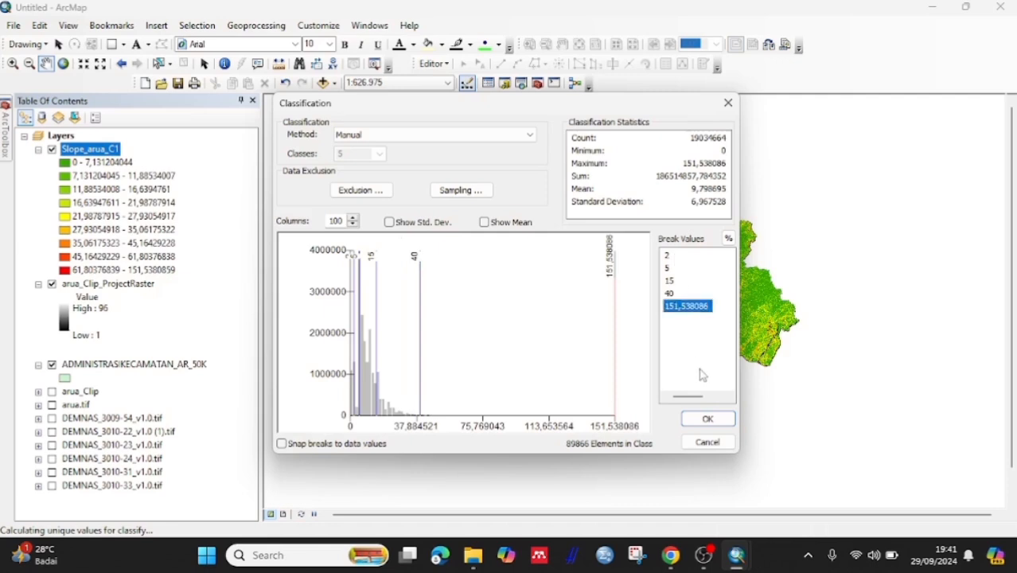
pyautogui.click(707, 419)
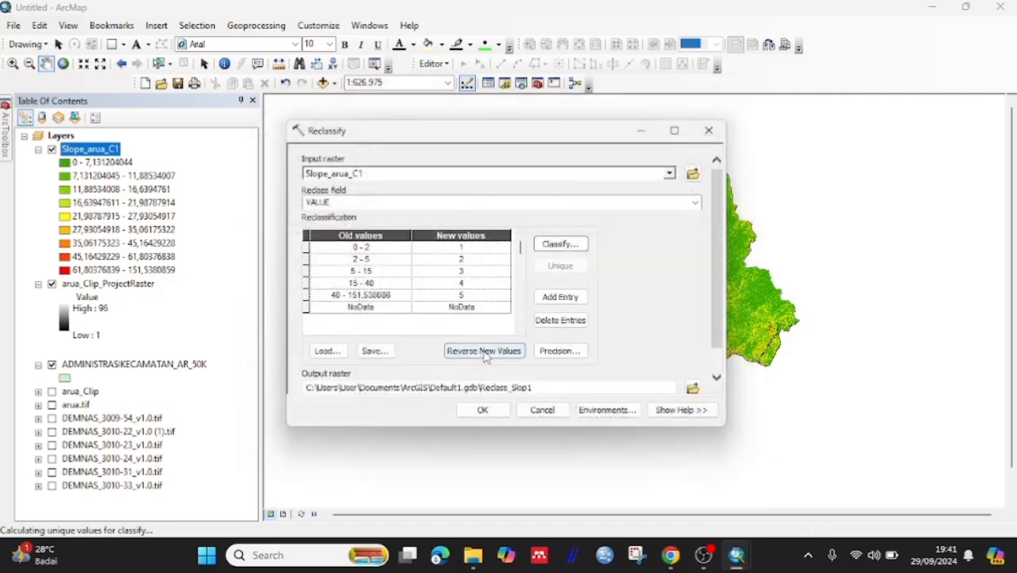
# - Reverse the new class values and run the slope reclassification
pyautogui.click(482, 352)
pyautogui.click(480, 408)
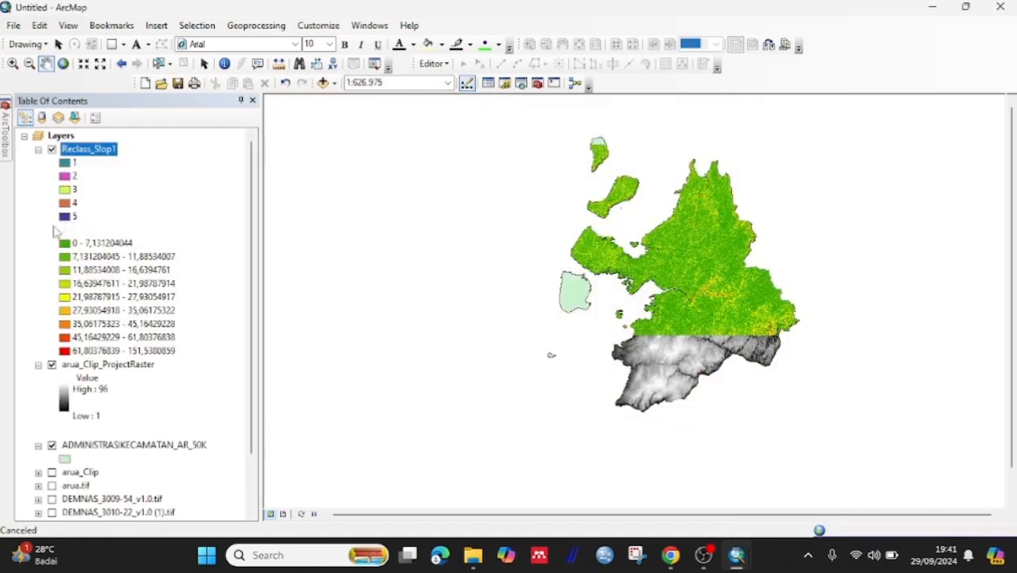
# - Hide the Slope_arua_C1 layer, collapse its legend and place it below the district boundary layer
pyautogui.click(52, 229)
pyautogui.click(39, 229)
pyautogui.moveTo(89, 230); pyautogui.dragTo(99, 331)
# - Apply a green-yellow-red color scheme to the unique values of the Reclass_Slop1 layer
pyautogui.click(89, 151)
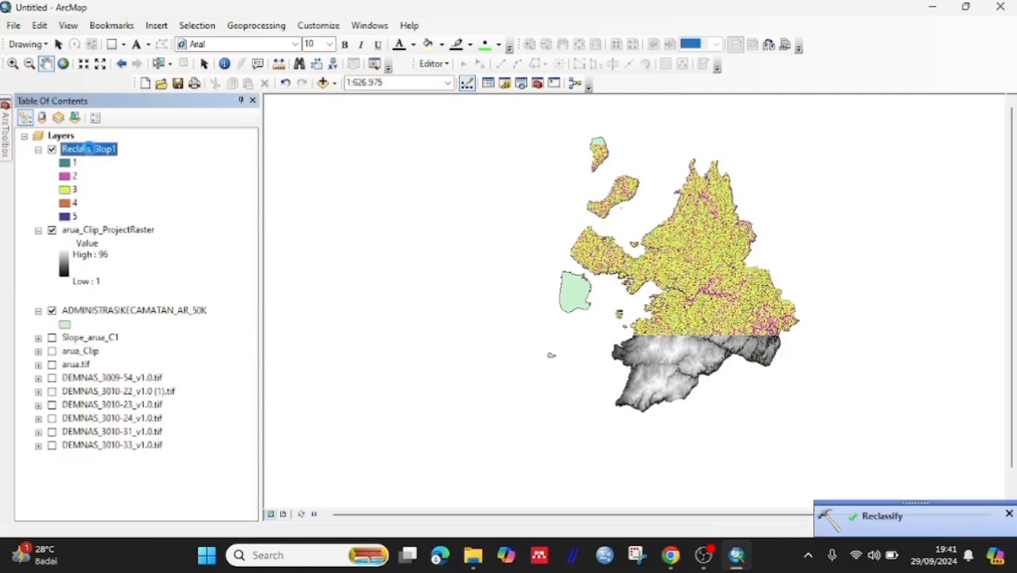
pyautogui.rightClick(88, 149)
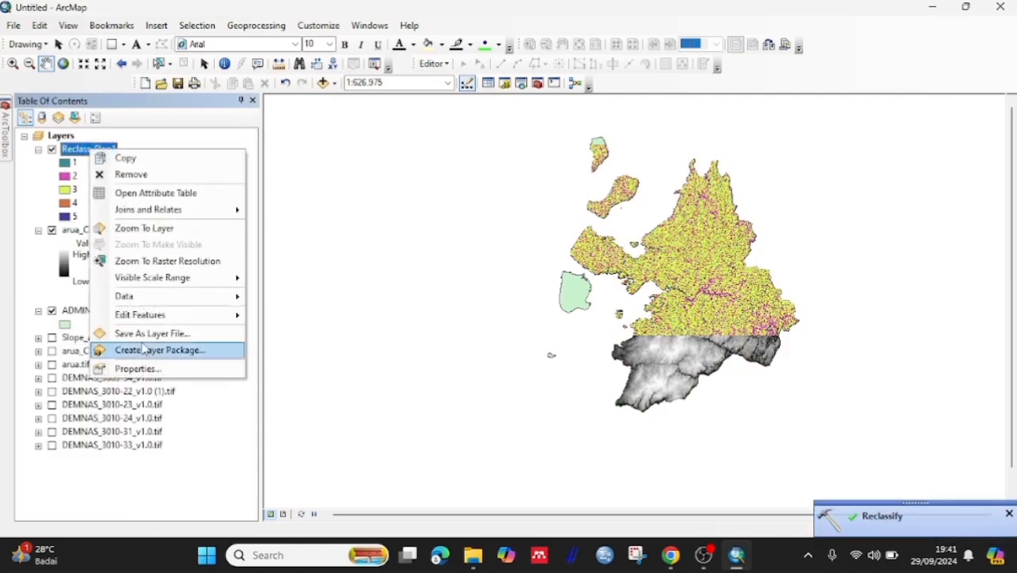
pyautogui.click(115, 367)
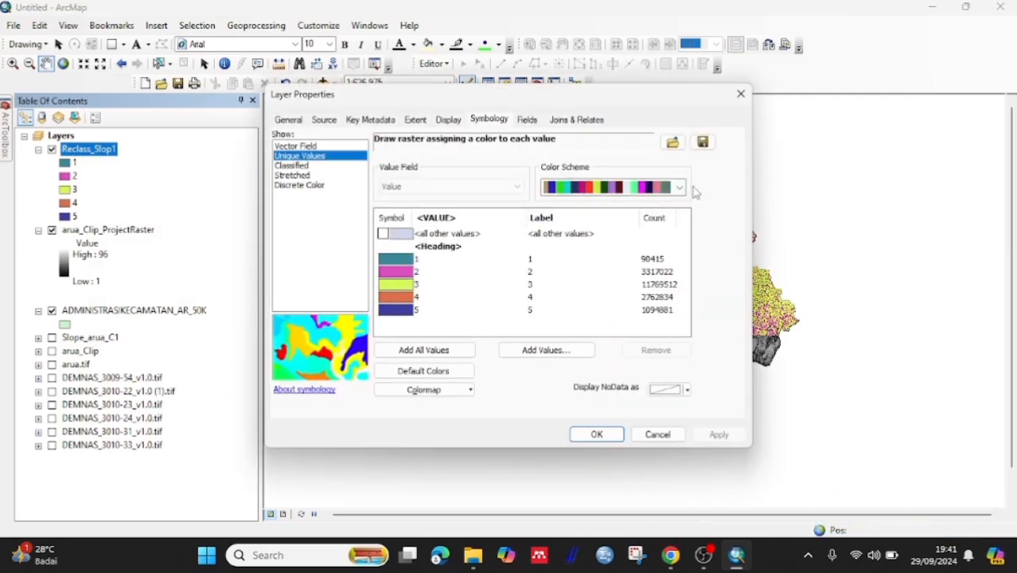
pyautogui.click(680, 188)
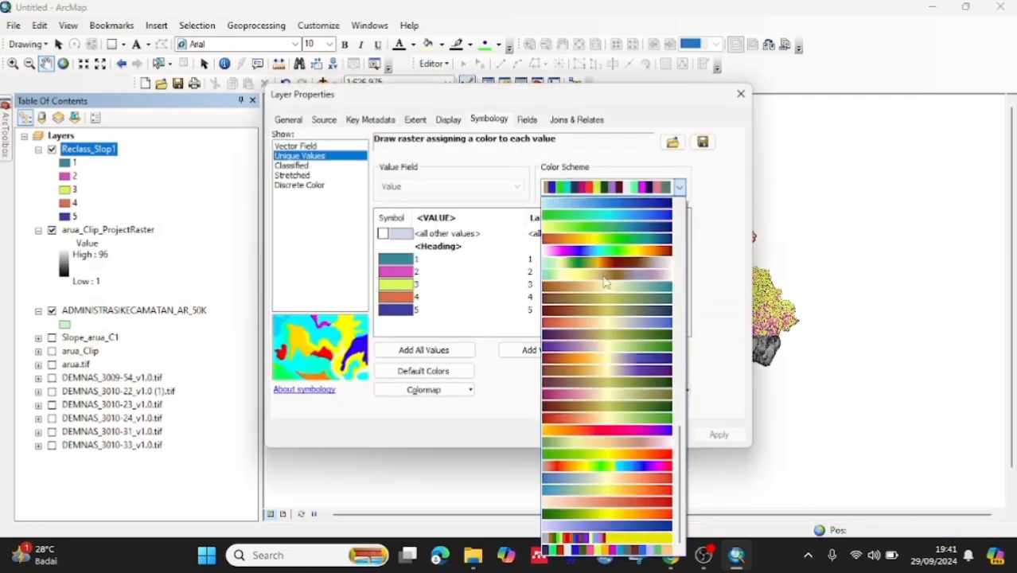
pyautogui.click(563, 519)
pyautogui.click(596, 434)
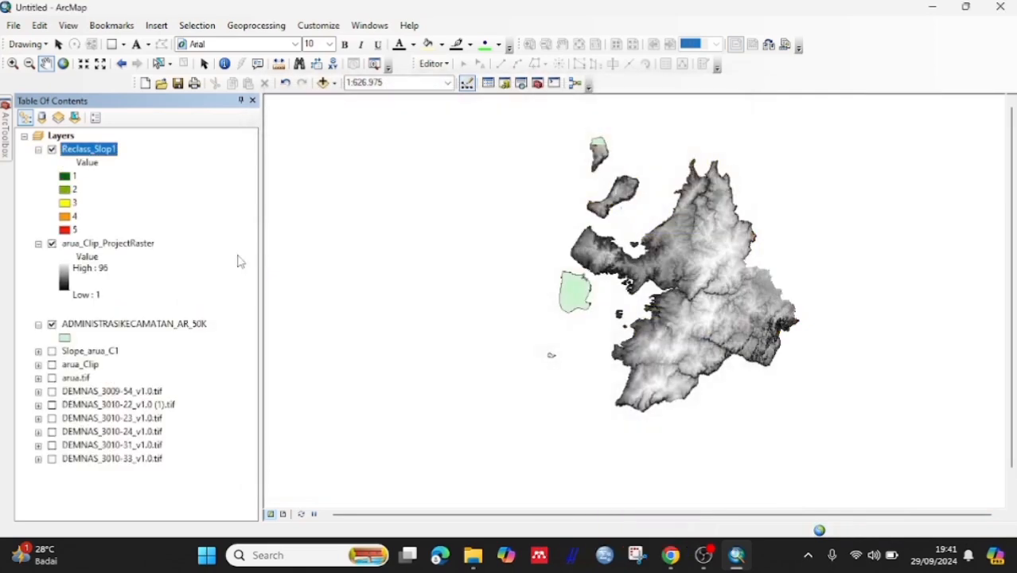
# - Run the 3D Analyst Hillshade tool on arua_Clip_ProjectRaster with azimuth 315, altitude 45 and Z factor 1
pyautogui.click(6, 151)
pyautogui.scroll(20, 80, 191)
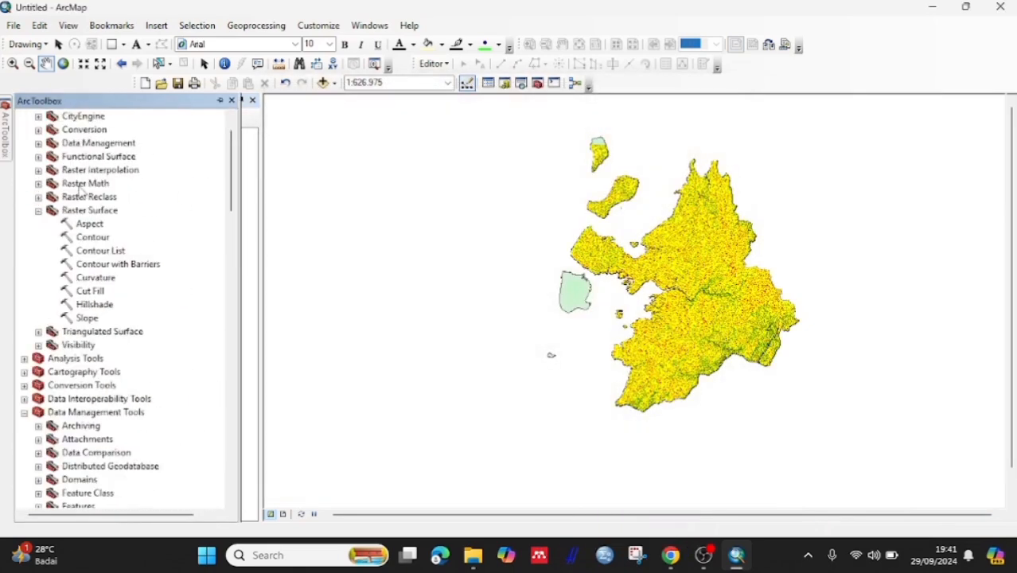
pyautogui.doubleClick(94, 346)
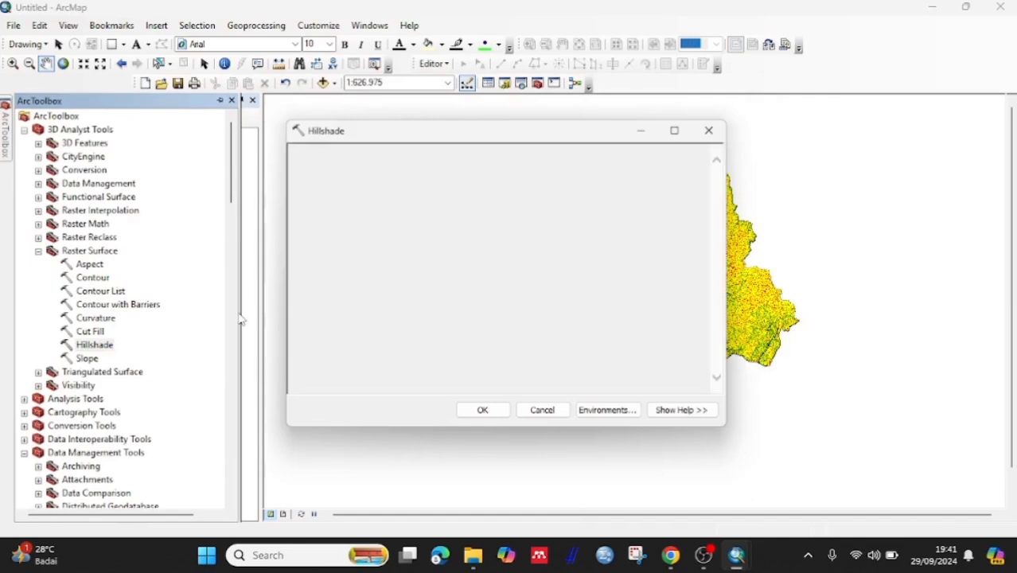
pyautogui.moveTo(127, 245); pyautogui.dragTo(371, 175)
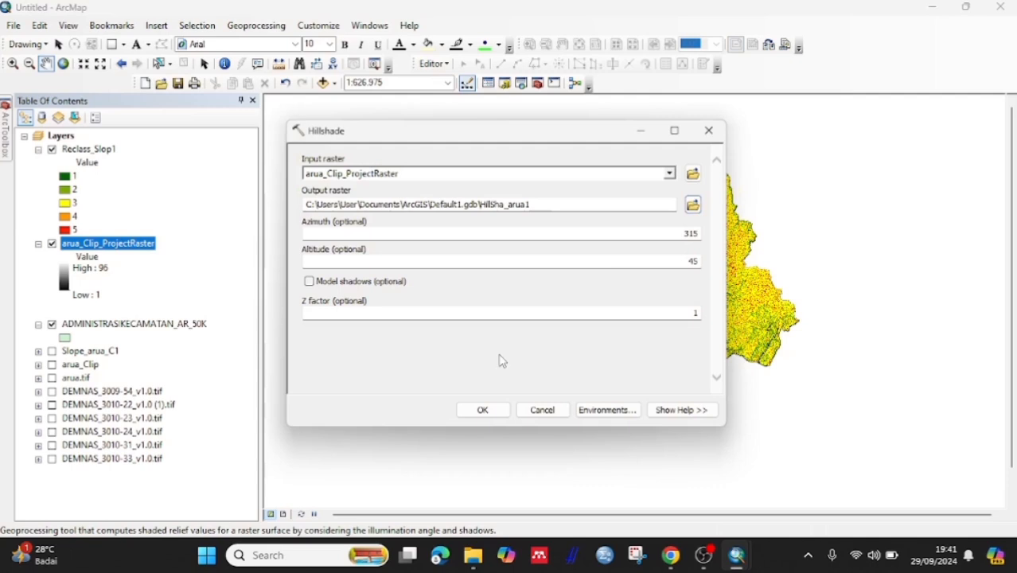
pyautogui.click(493, 410)
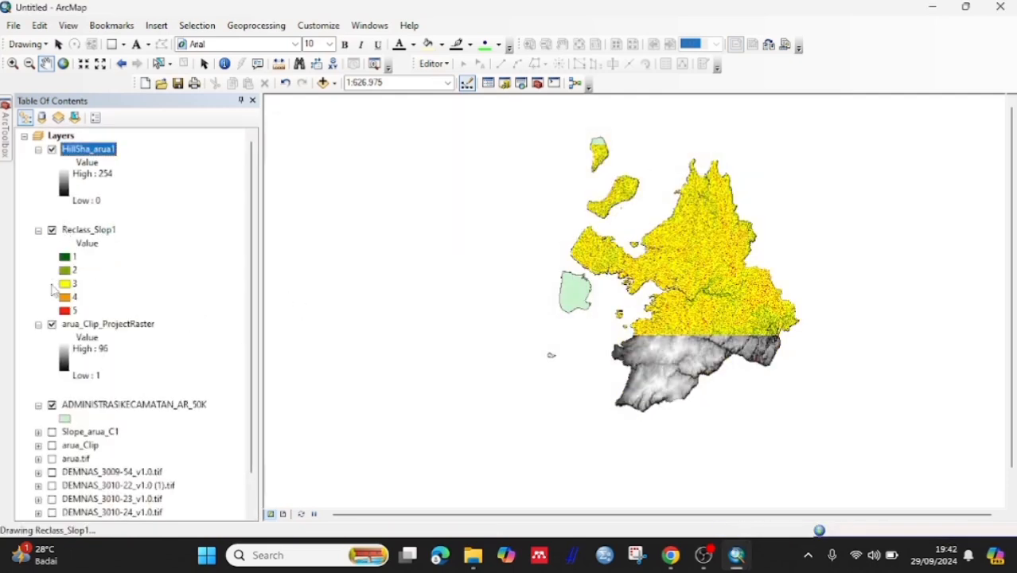
# - Hide the arua_Clip_ProjectRaster layer, collapse its legend and place it below the district boundary layer
pyautogui.click(52, 323)
pyautogui.click(39, 324)
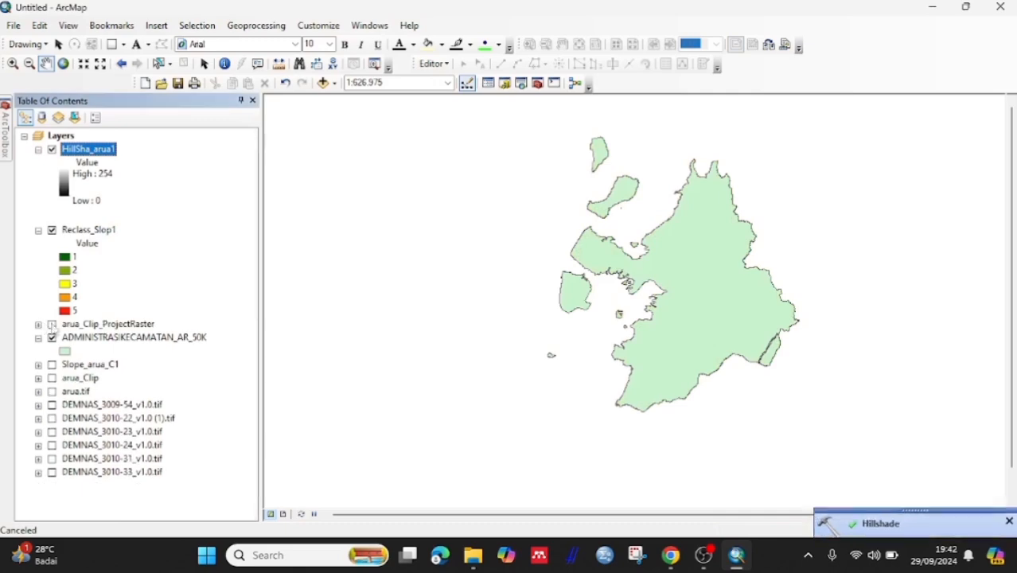
pyautogui.moveTo(62, 326); pyautogui.dragTo(64, 354)
# - Start the Reclassify tool with the HillSha_arua1 layer as its input raster
pyautogui.moveTo(6, 131)
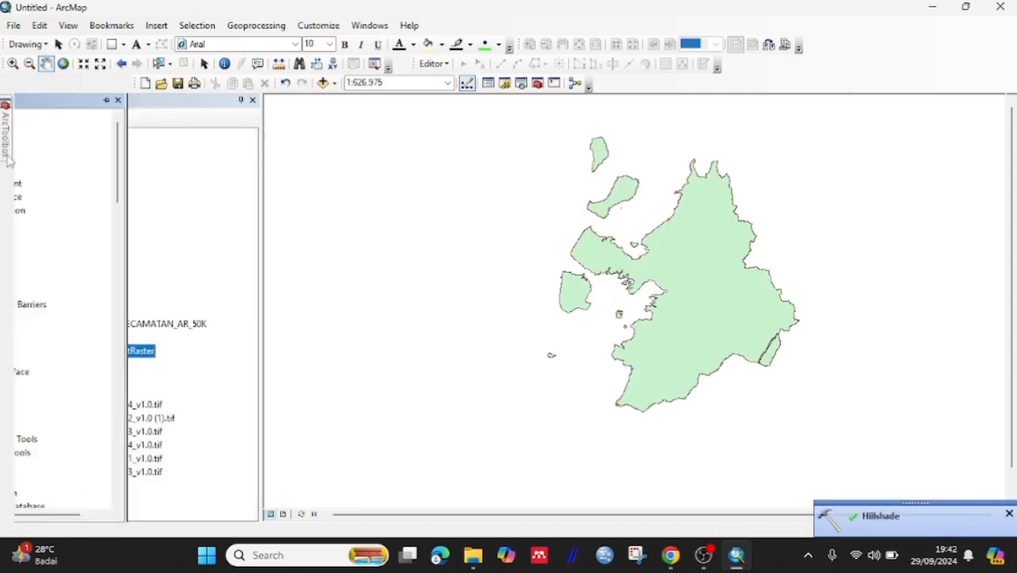
pyautogui.scroll(-20, 61, 277)
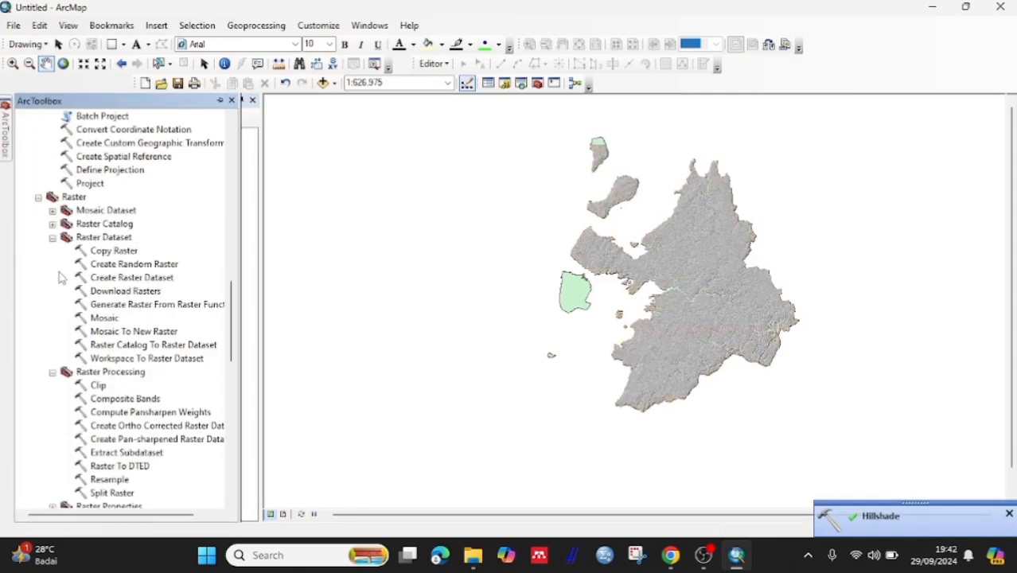
pyautogui.doubleClick(96, 385)
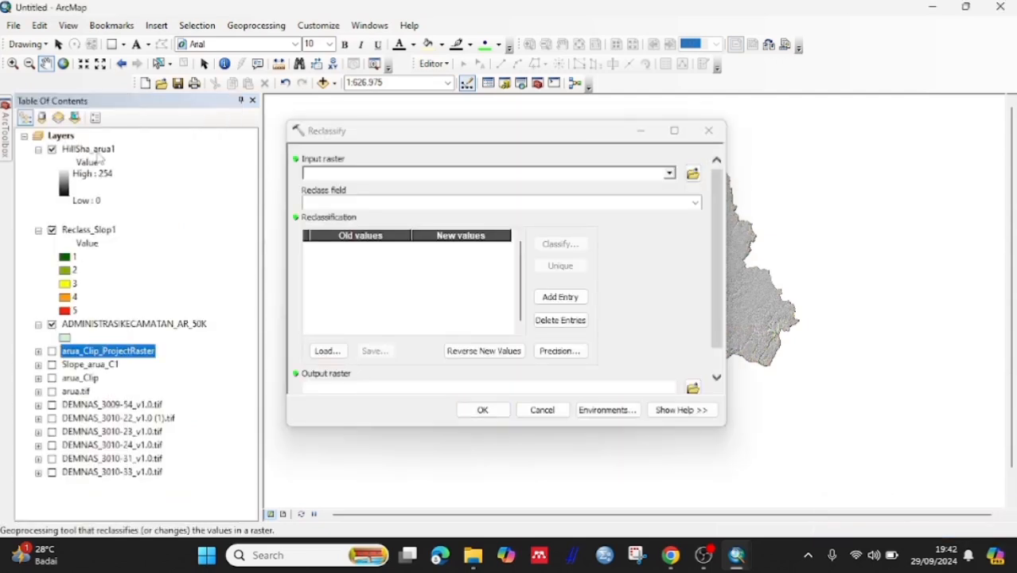
pyautogui.moveTo(101, 159); pyautogui.dragTo(320, 175)
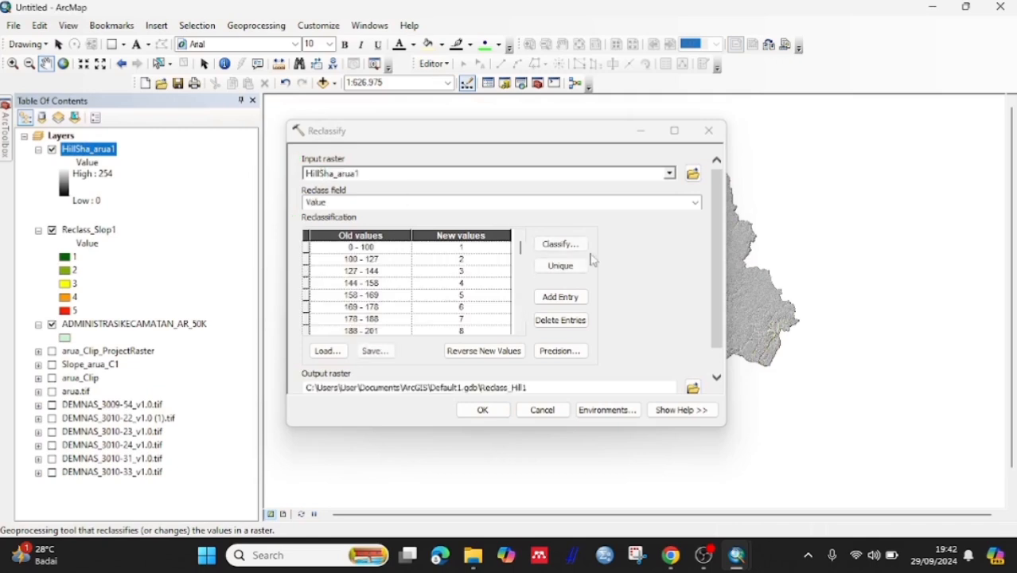
# - Classify the hillshade values into five classes with the first four break values set to 10, 25, 50 and 100
pyautogui.click(561, 245)
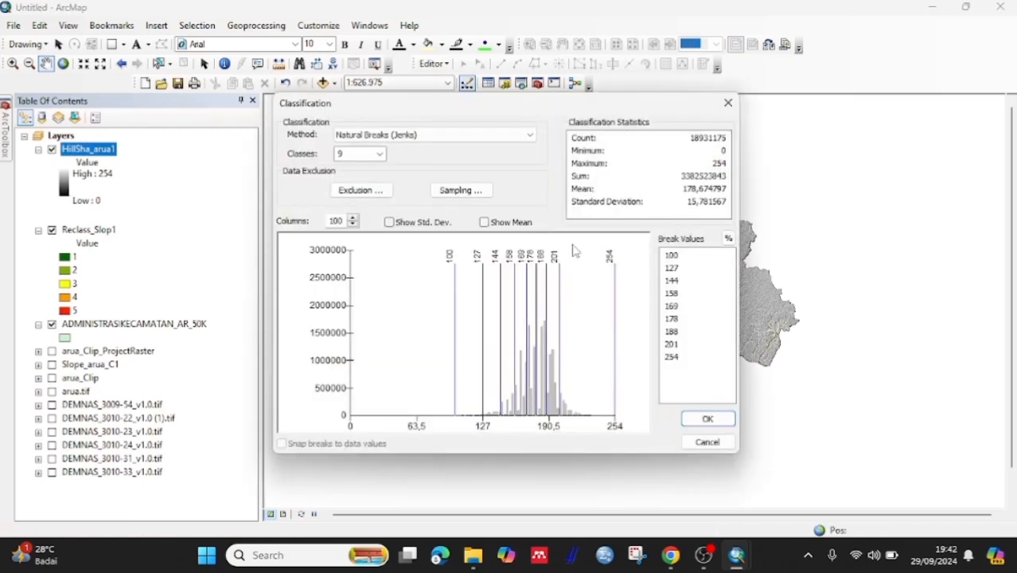
pyautogui.click(379, 154)
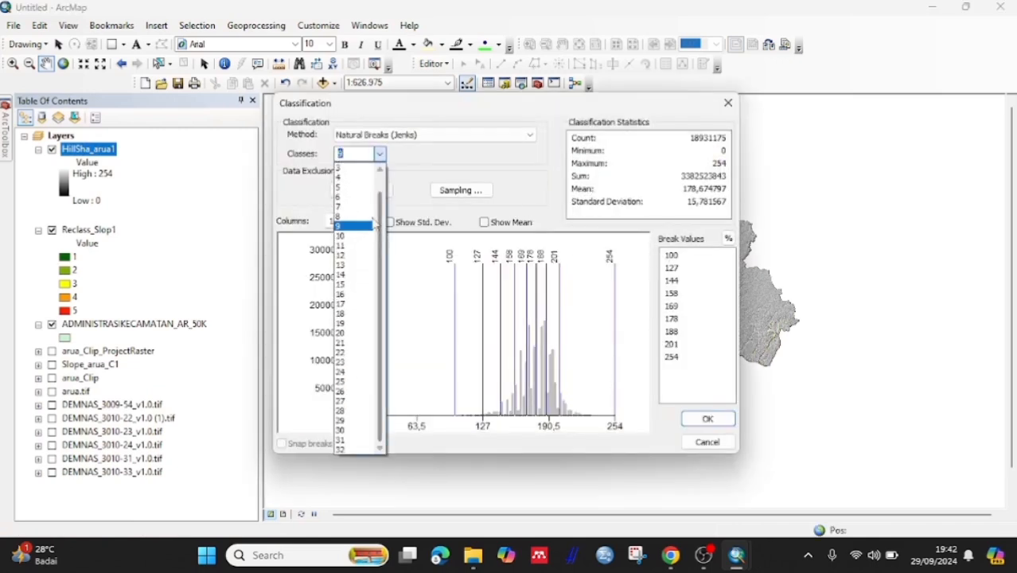
pyautogui.click(338, 188)
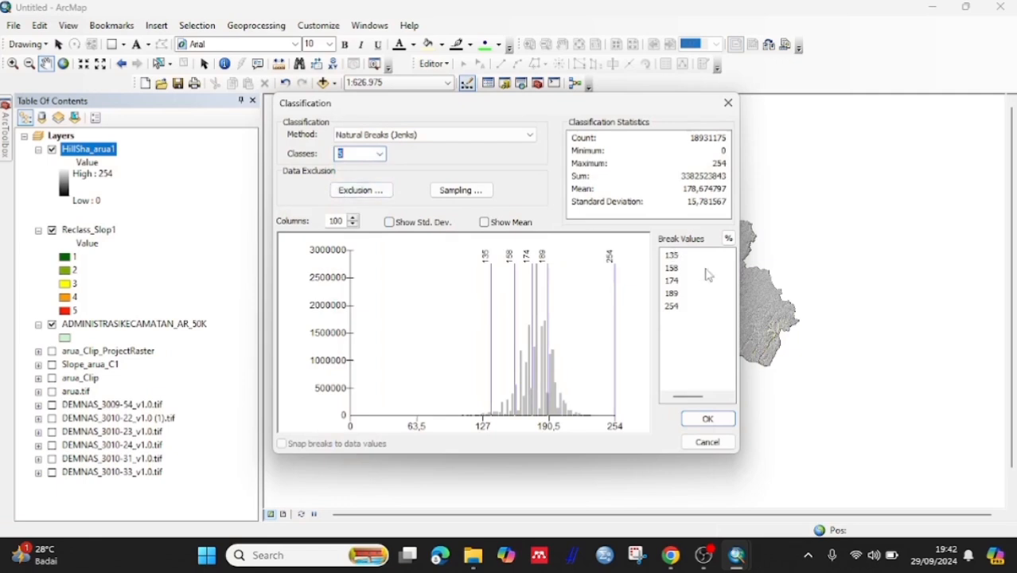
pyautogui.click(673, 256)
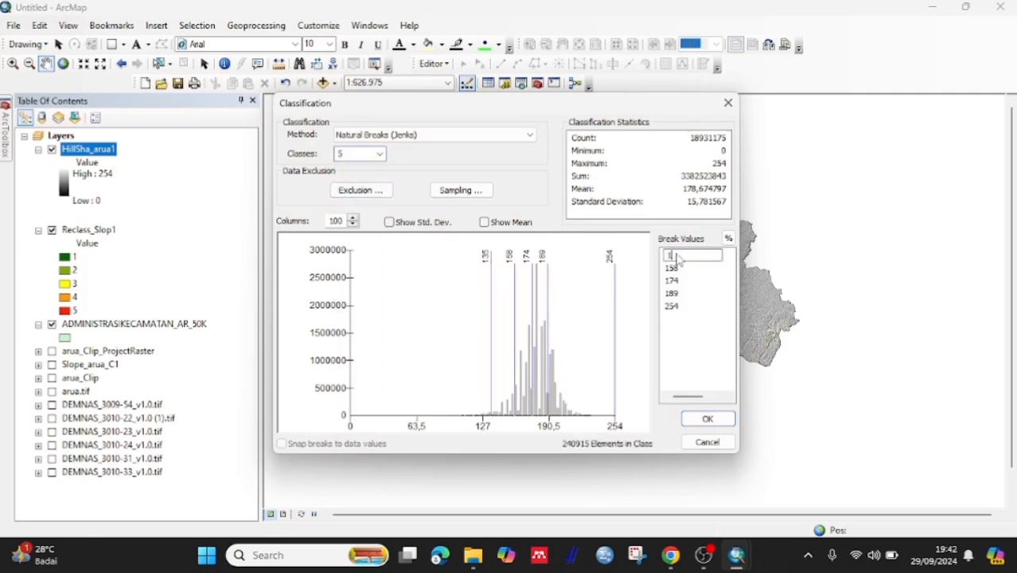
pyautogui.press('Return')
pyautogui.write('25')
pyautogui.press('Return')
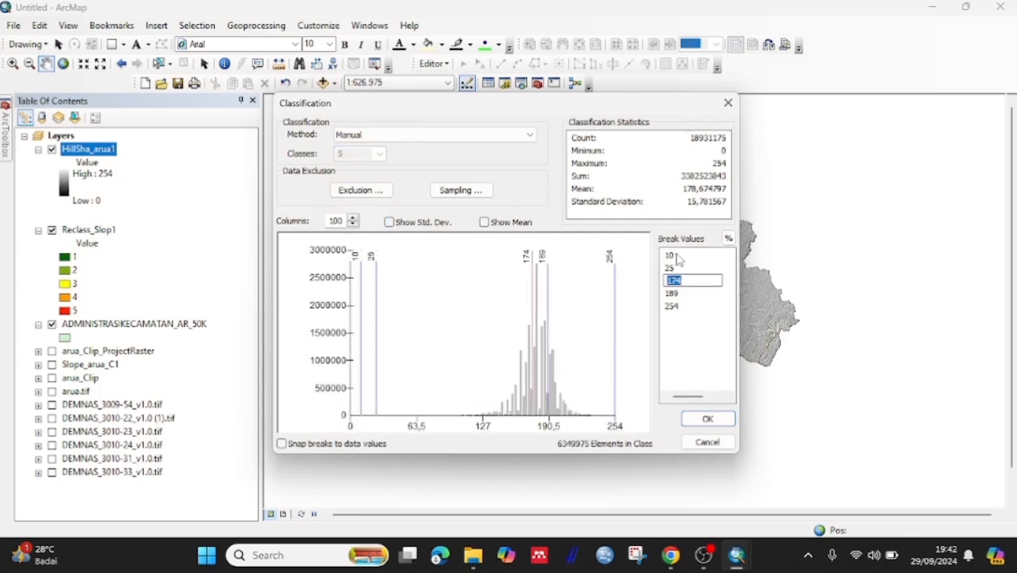
pyautogui.write('50')
pyautogui.press('Return')
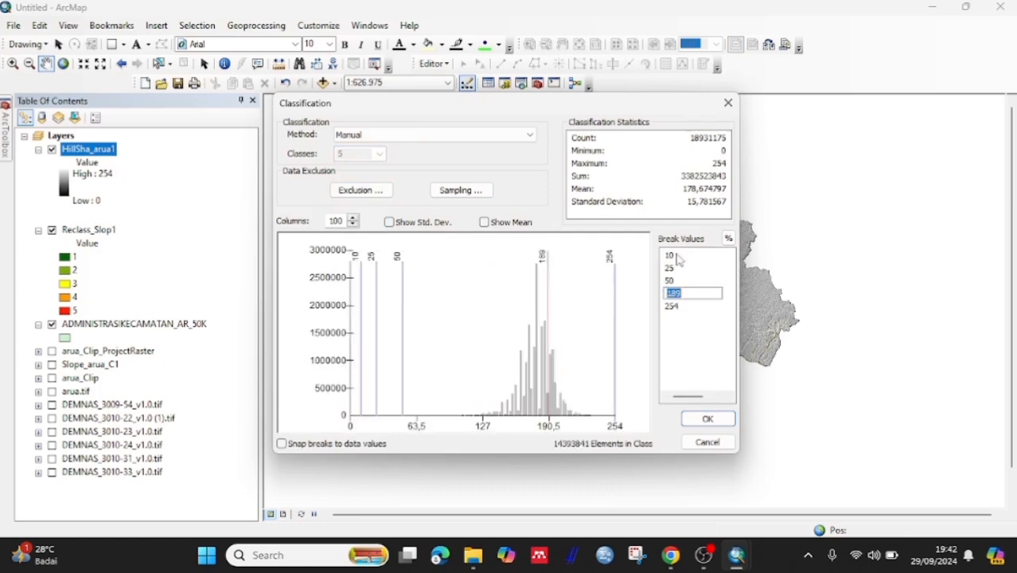
pyautogui.write('100')
pyautogui.press('Return')
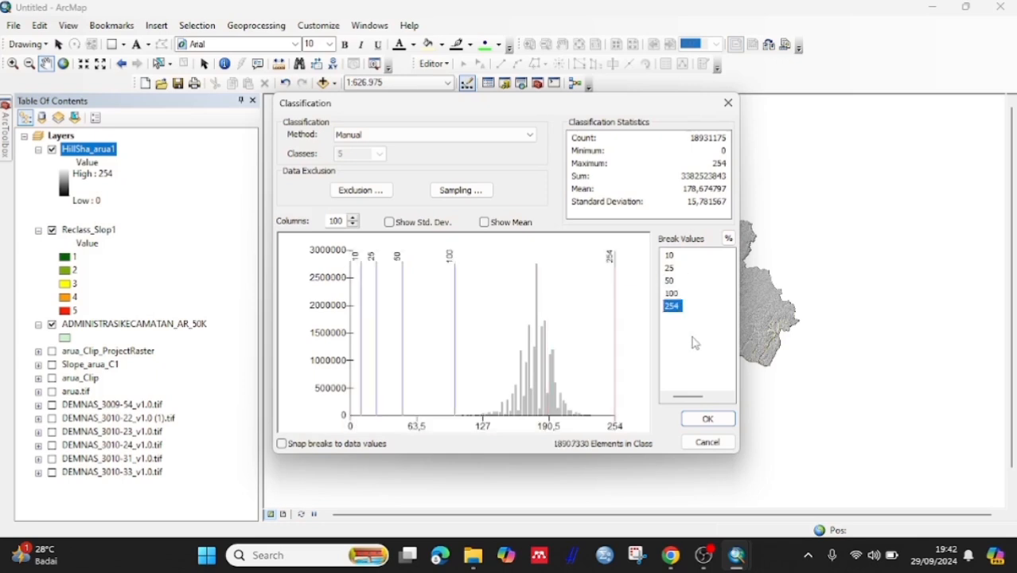
pyautogui.click(708, 419)
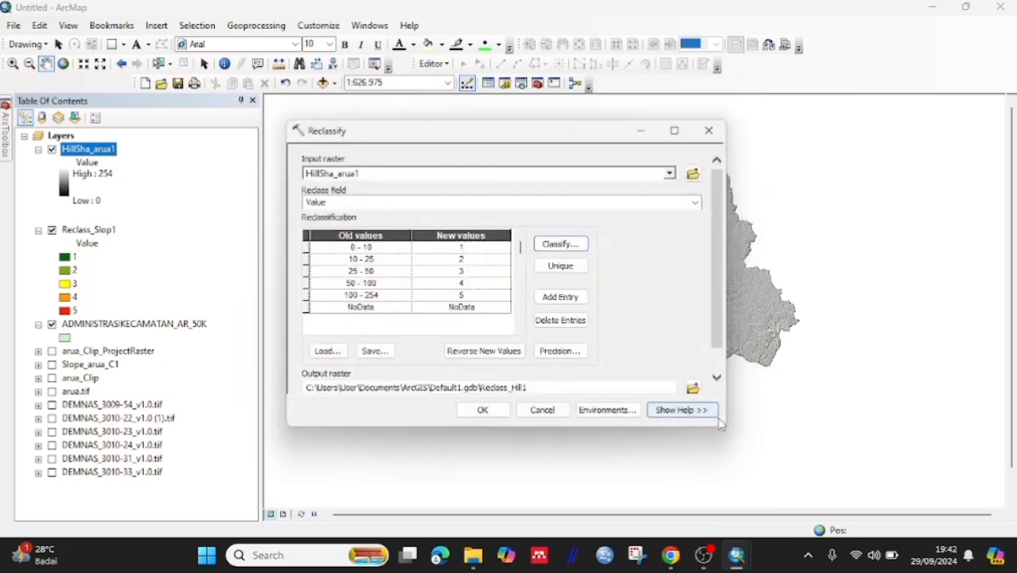
# - Reverse the new class values and run the hillshade reclassification
pyautogui.click(483, 350)
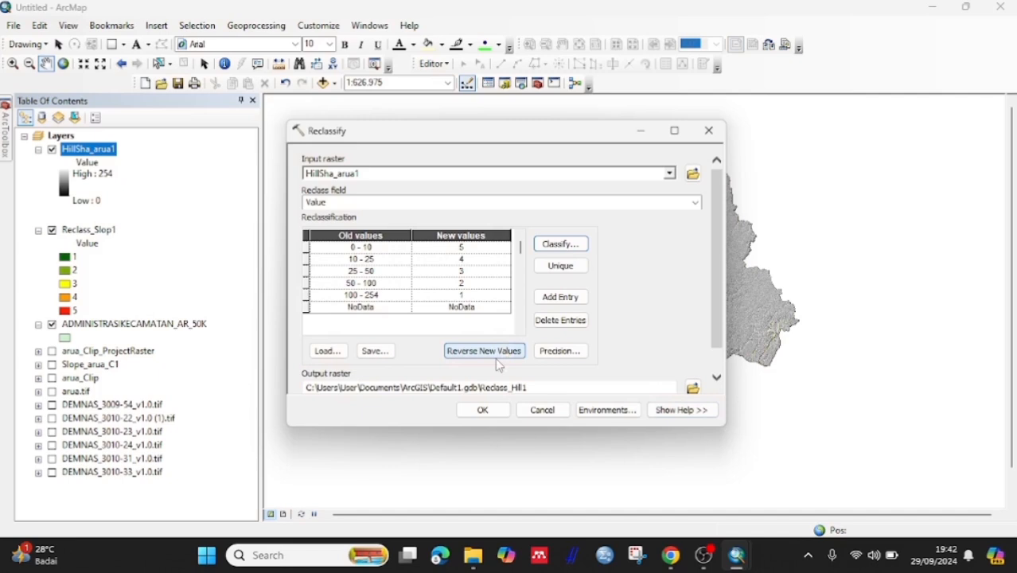
pyautogui.click(483, 410)
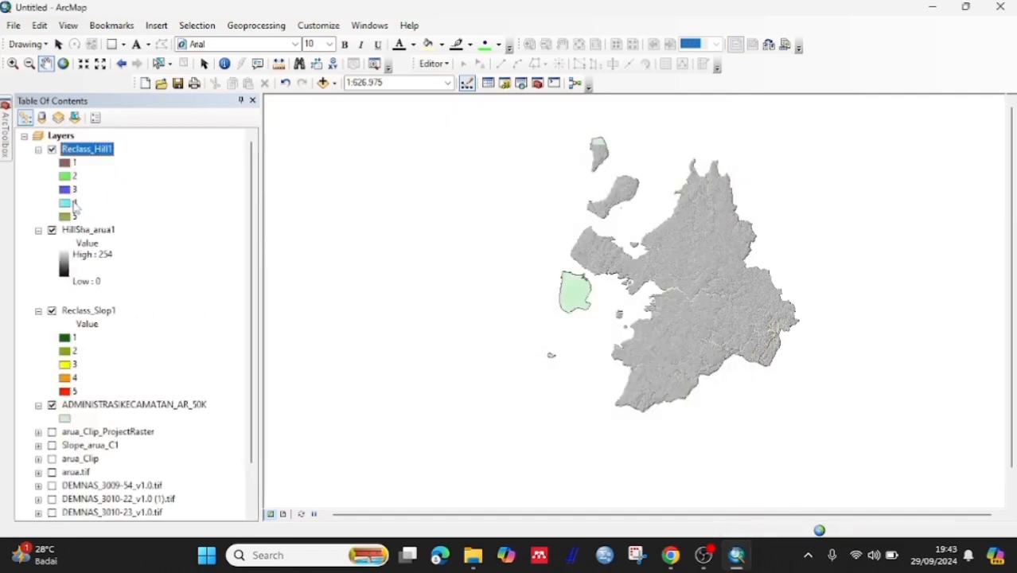
# - Apply a green-yellow-red color scheme to the unique values of the Reclass_Hill1 layer
pyautogui.rightClick(80, 150)
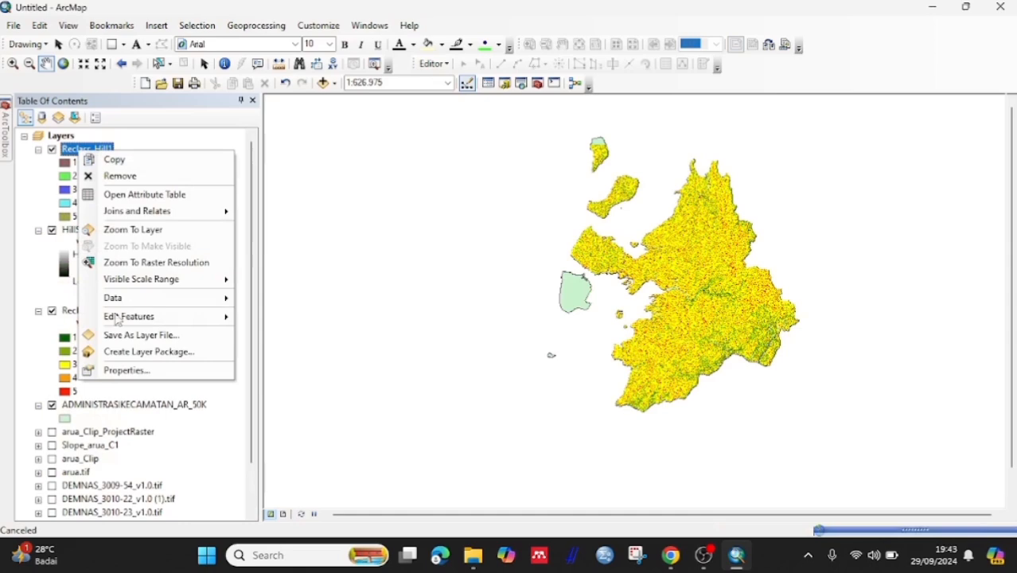
pyautogui.click(125, 369)
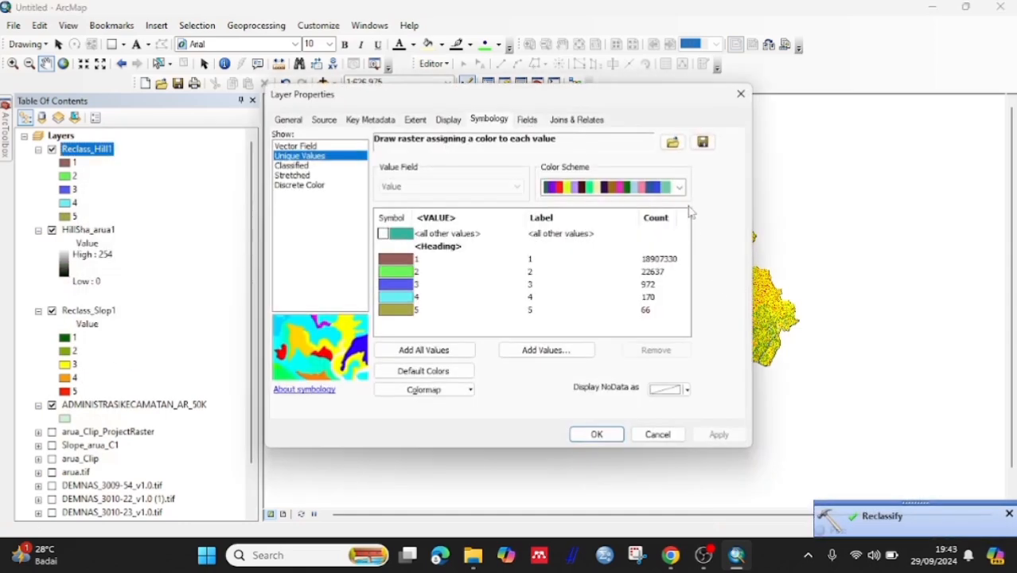
pyautogui.click(679, 187)
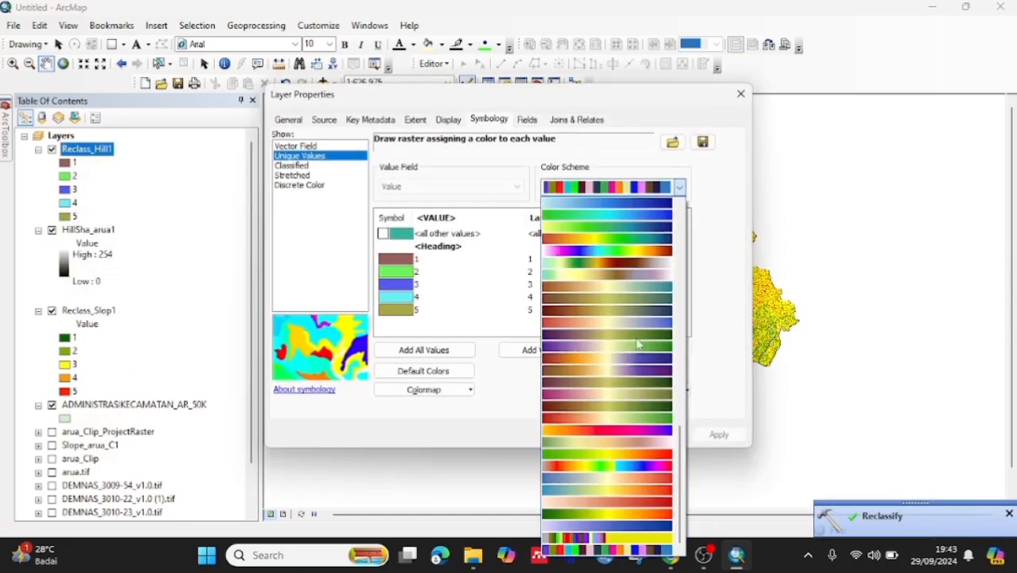
pyautogui.click(616, 518)
pyautogui.click(608, 435)
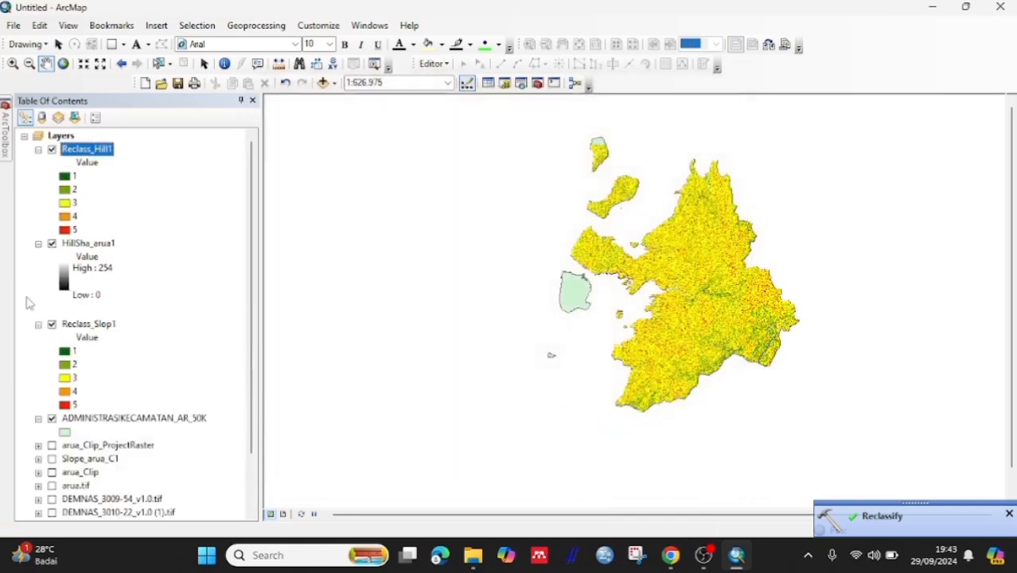
# - Hide the HillSha_arua1 layer, collapse its legend and place it below the district boundary layer
pyautogui.click(51, 243)
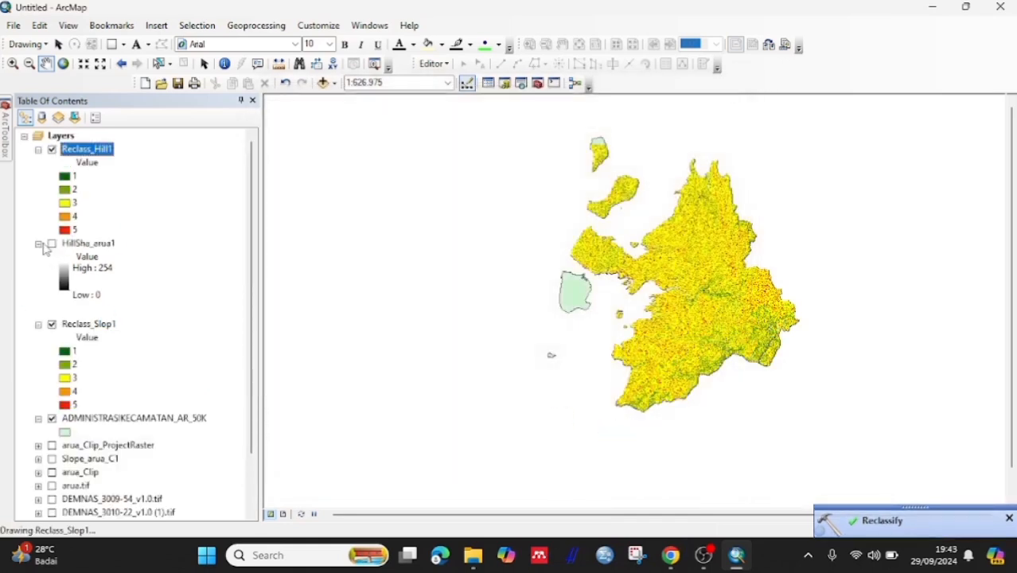
pyautogui.click(39, 243)
pyautogui.moveTo(73, 245); pyautogui.dragTo(85, 364)
# - Add the coastline shapefile GARISRPANTAI_LN_50K.shp from the KAB. KEPULAUAN ARU folder to the map
pyautogui.rightClick(54, 138)
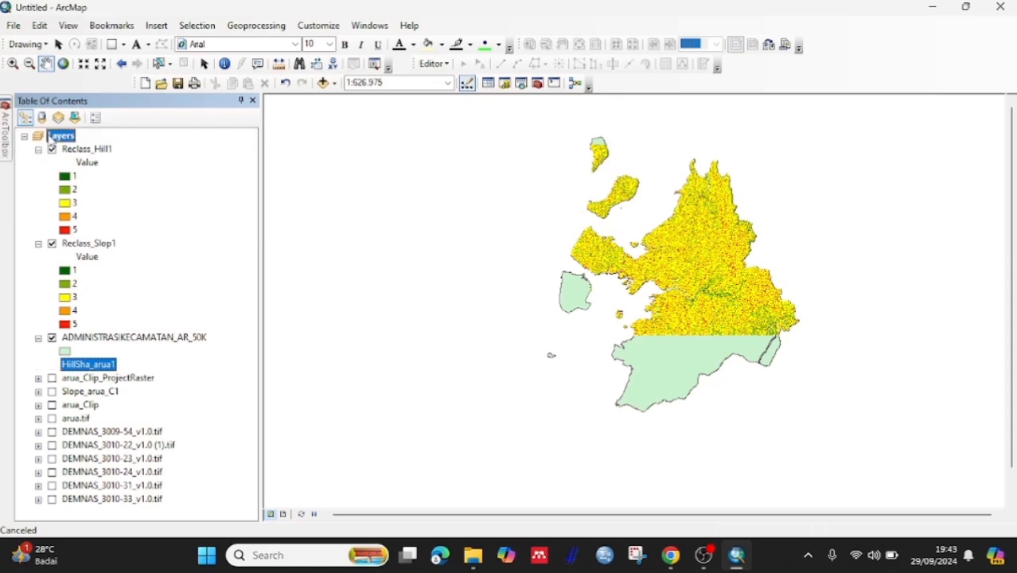
pyautogui.click(58, 143)
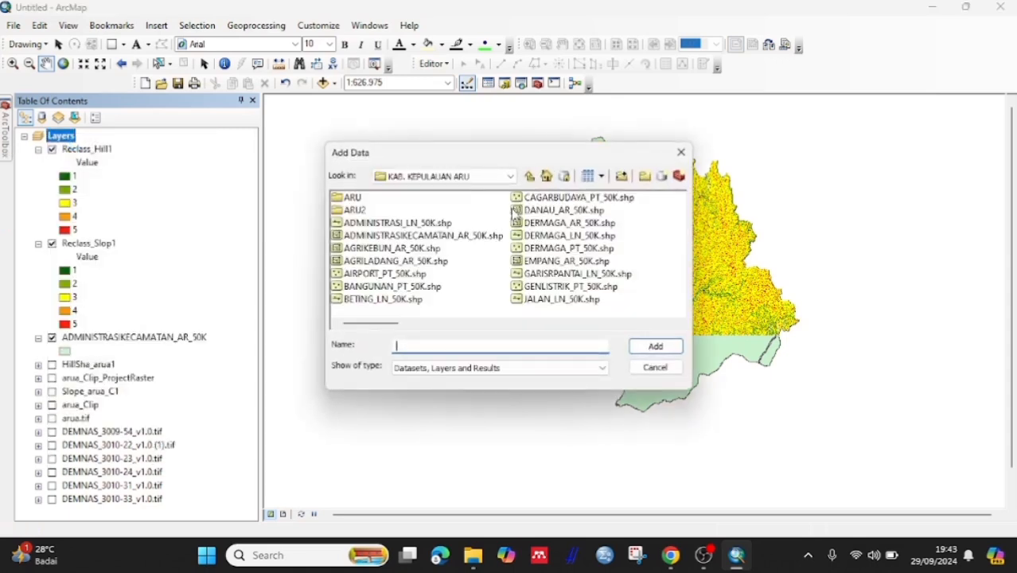
pyautogui.click(602, 276)
pyautogui.click(650, 345)
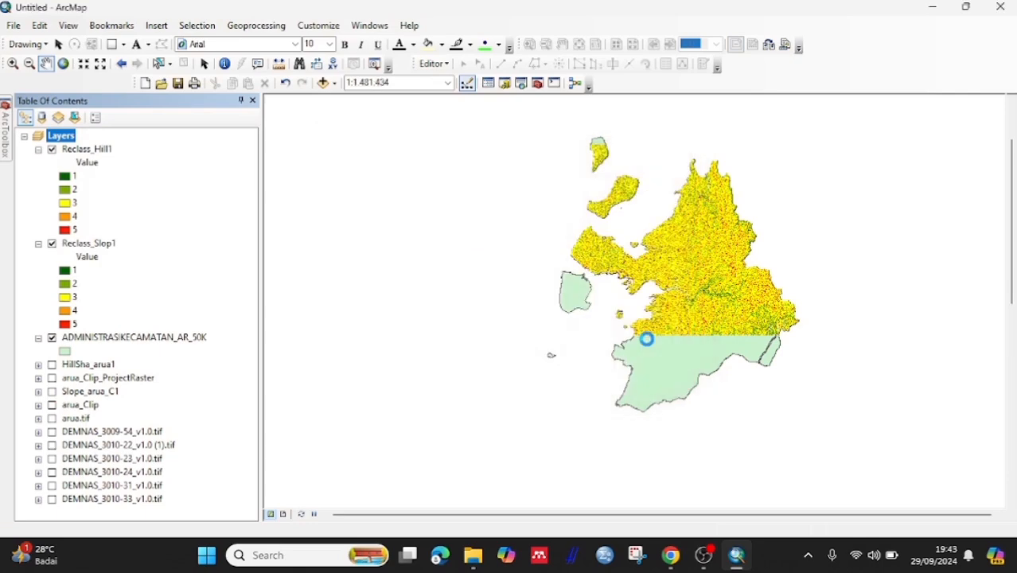
# - Start the Multiple Ring Buffer tool with GARISRPANTAI_LN_50K as its input features
pyautogui.click(6, 135)
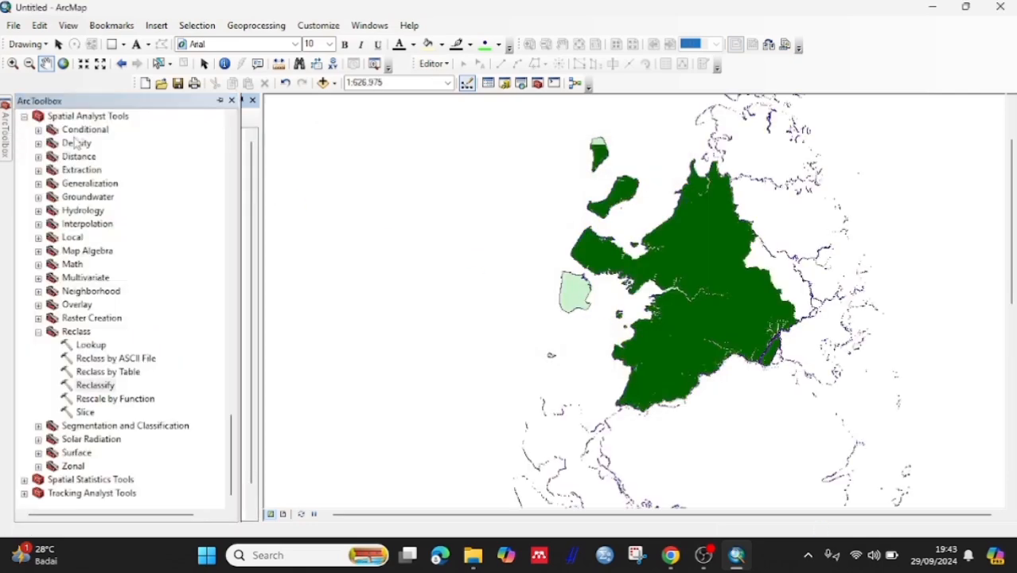
pyautogui.scroll(20, 75, 142)
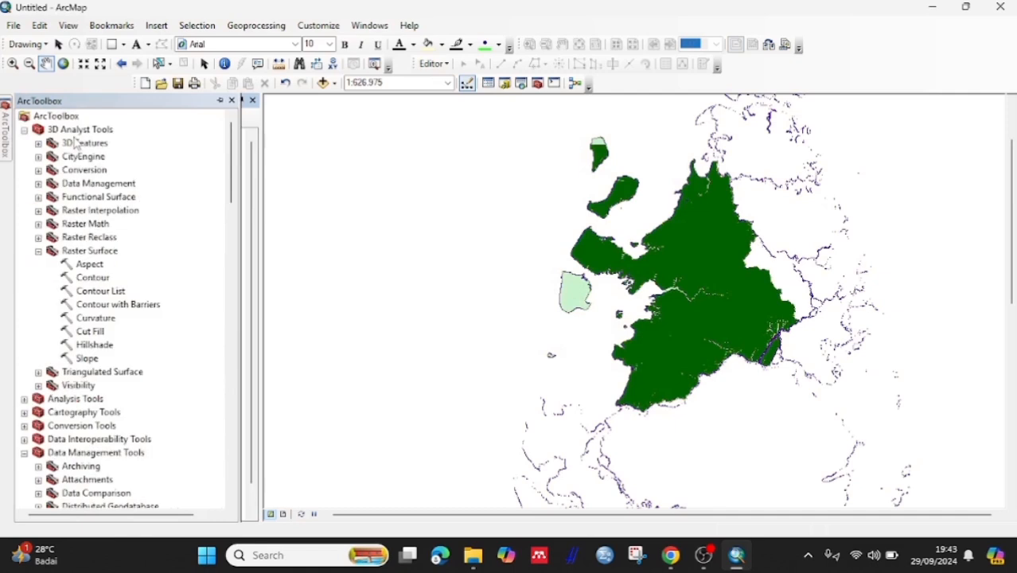
pyautogui.click(24, 130)
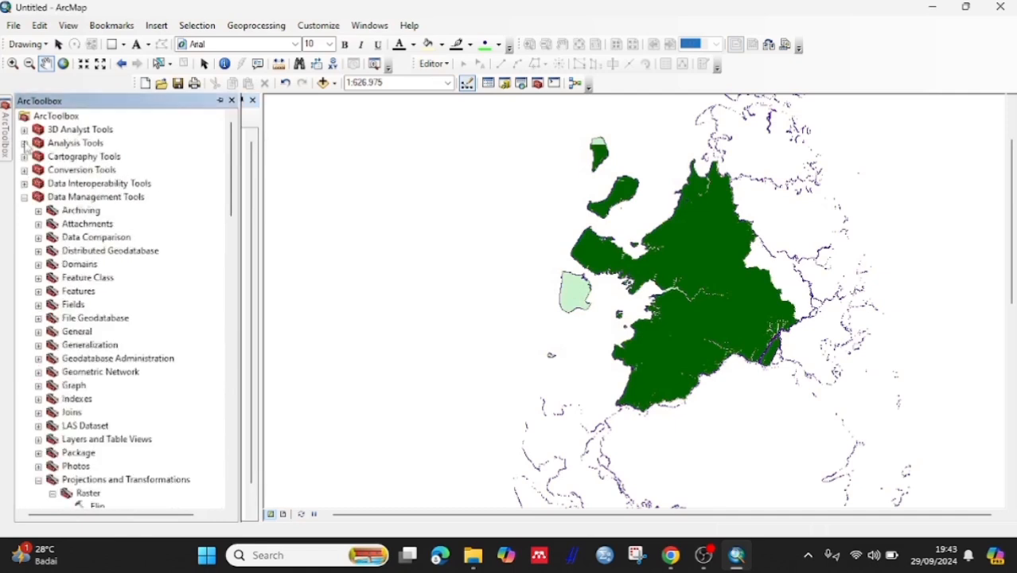
pyautogui.click(23, 143)
pyautogui.click(39, 183)
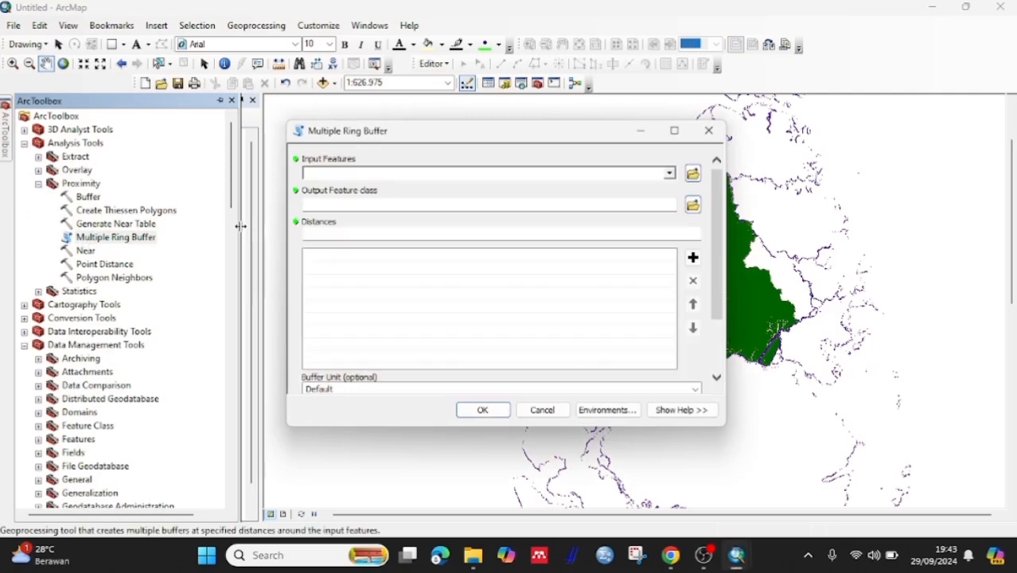
pyautogui.moveTo(240, 226); pyautogui.dragTo(245, 226)
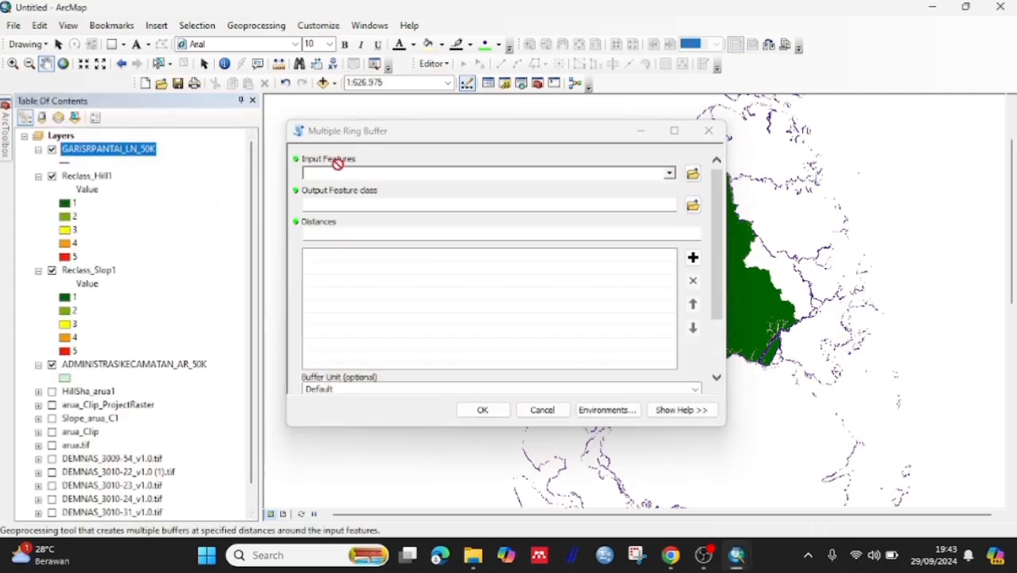
pyautogui.moveTo(338, 162); pyautogui.dragTo(342, 173)
# - Add the ring buffer distances 500, 1000, 1500, 3000 and 15000
pyautogui.click(689, 232)
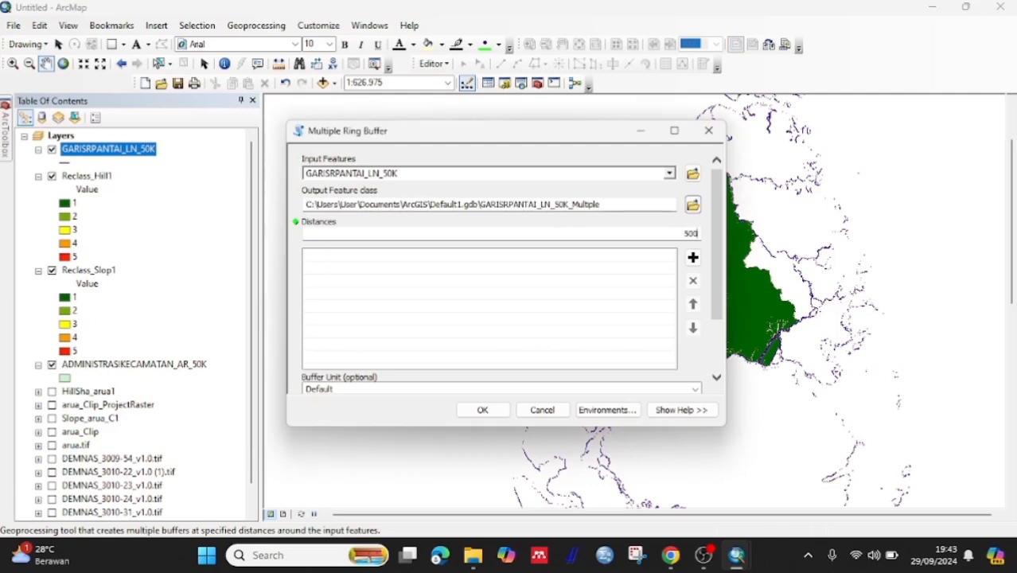
pyautogui.write('500')
pyautogui.click(692, 257)
pyautogui.click(690, 232)
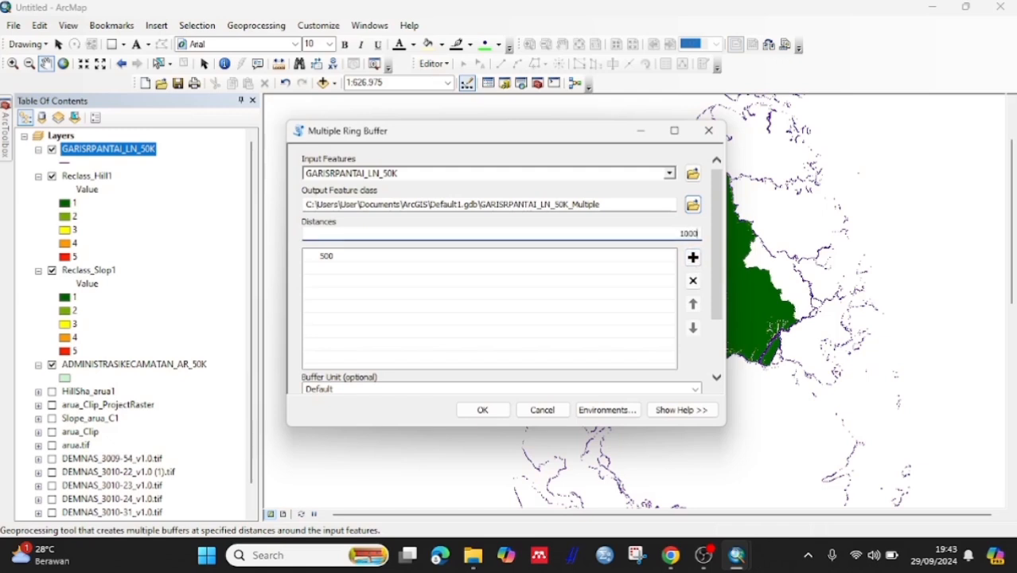
pyautogui.click(692, 258)
pyautogui.click(690, 235)
pyautogui.click(692, 257)
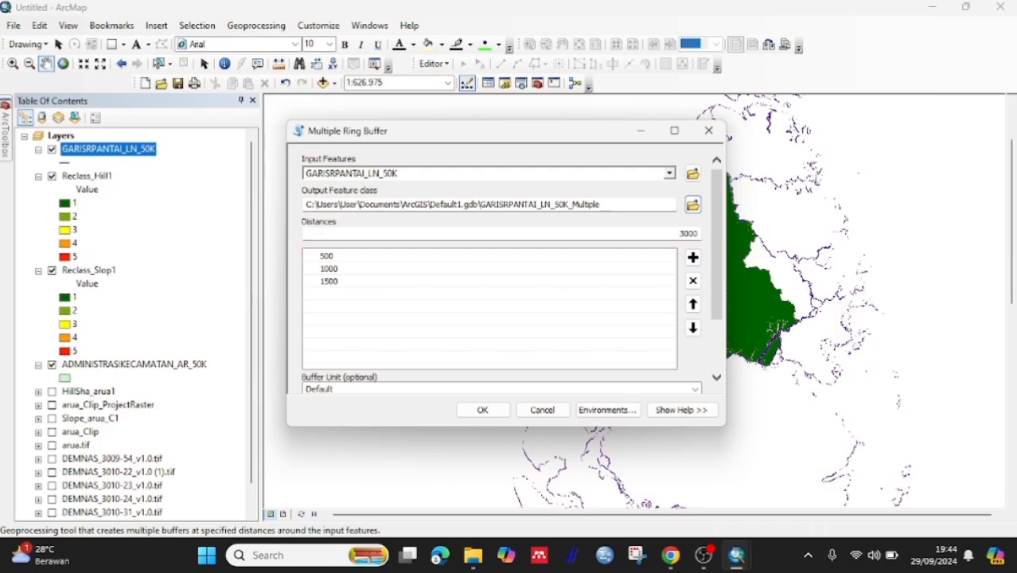
pyautogui.click(693, 258)
pyautogui.click(690, 234)
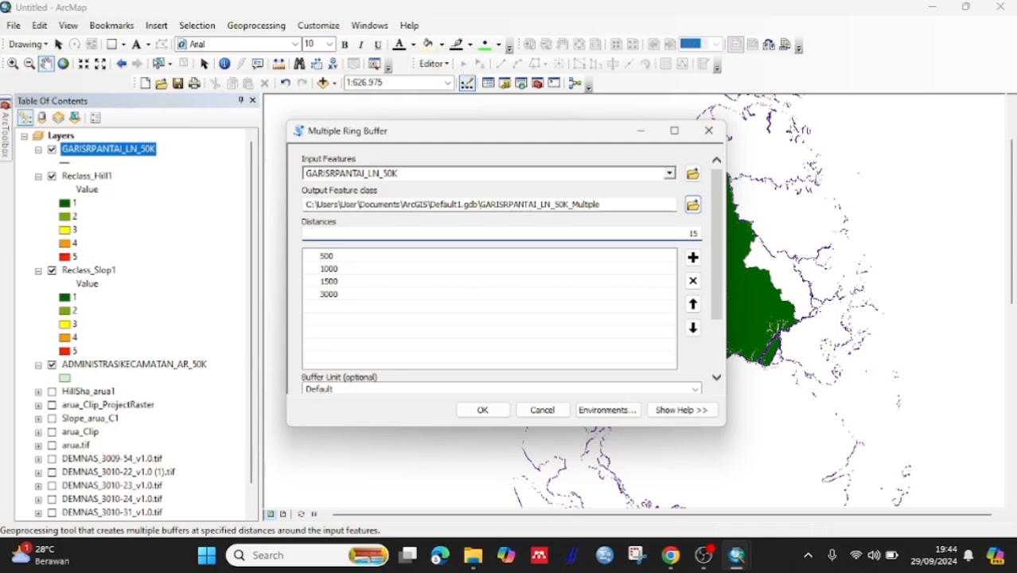
pyautogui.click(693, 257)
# - Set the buffer unit to Meters and run the Multiple Ring Buffer tool on the coastline
pyautogui.click(695, 389)
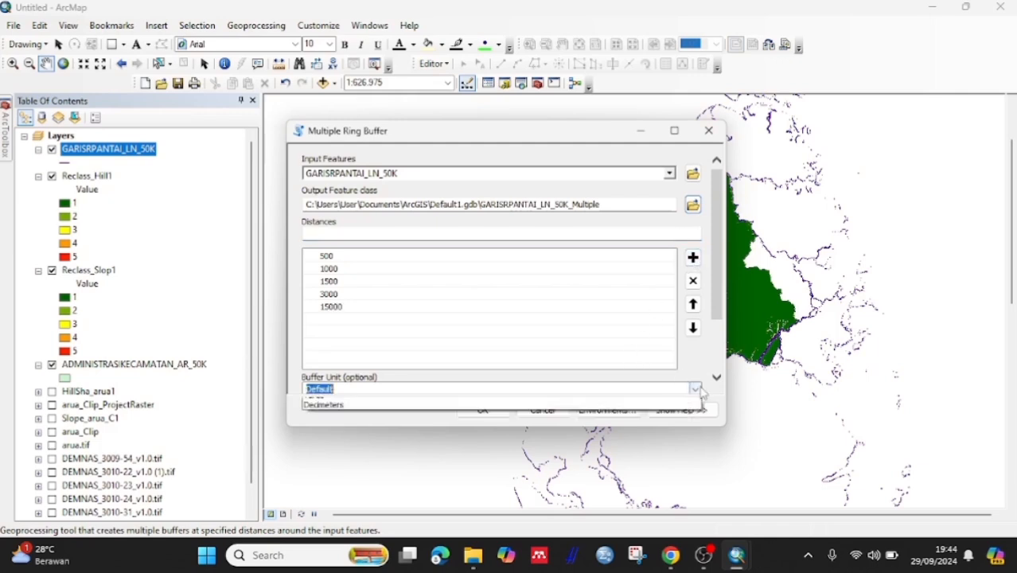
pyautogui.click(356, 462)
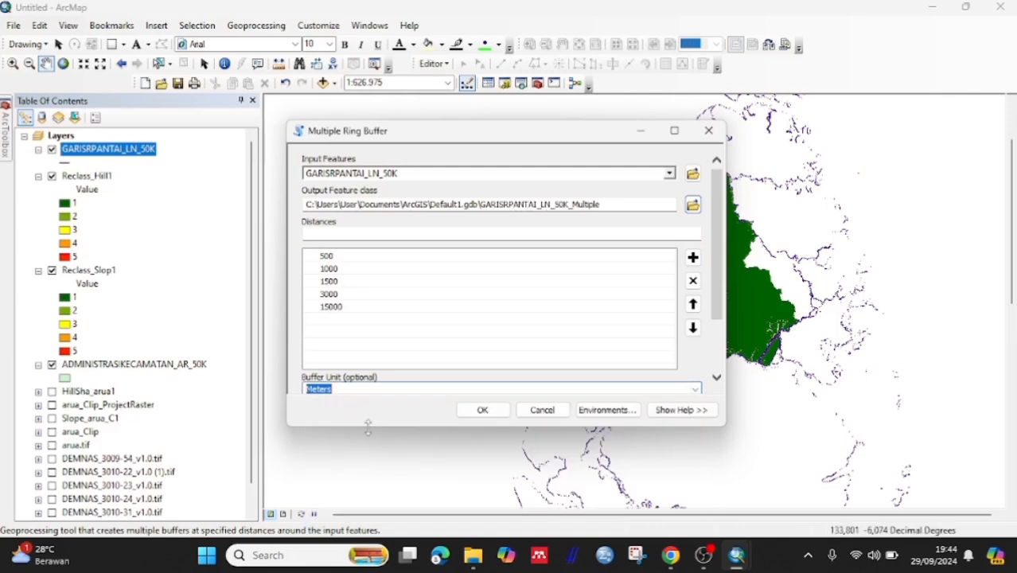
pyautogui.click(475, 409)
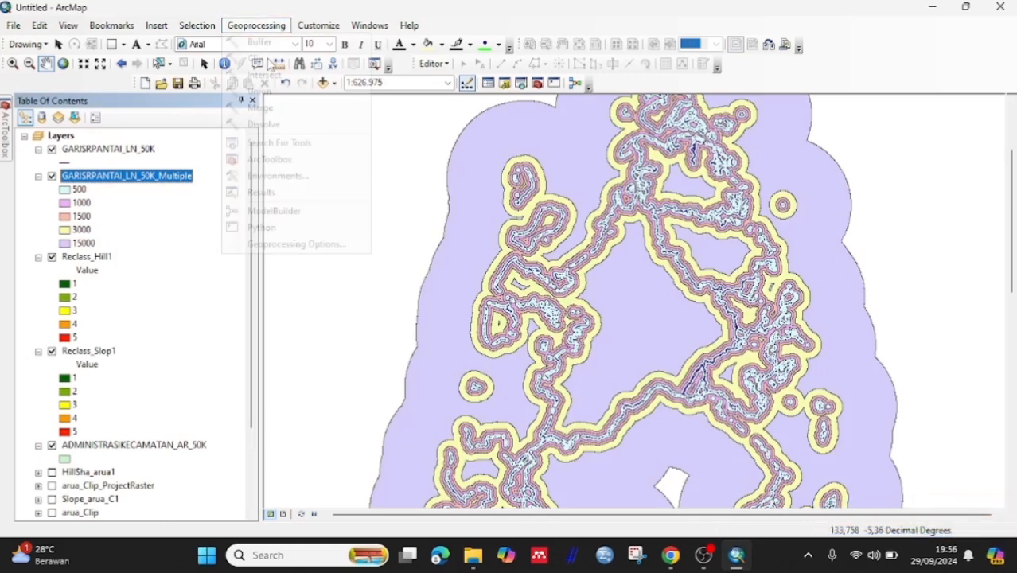
# - Clip GARISRPANTAI_LN_50K_Multiple to the ADMINISTRASIKECAMATAN_AR_50K boundary
pyautogui.click(262, 58)
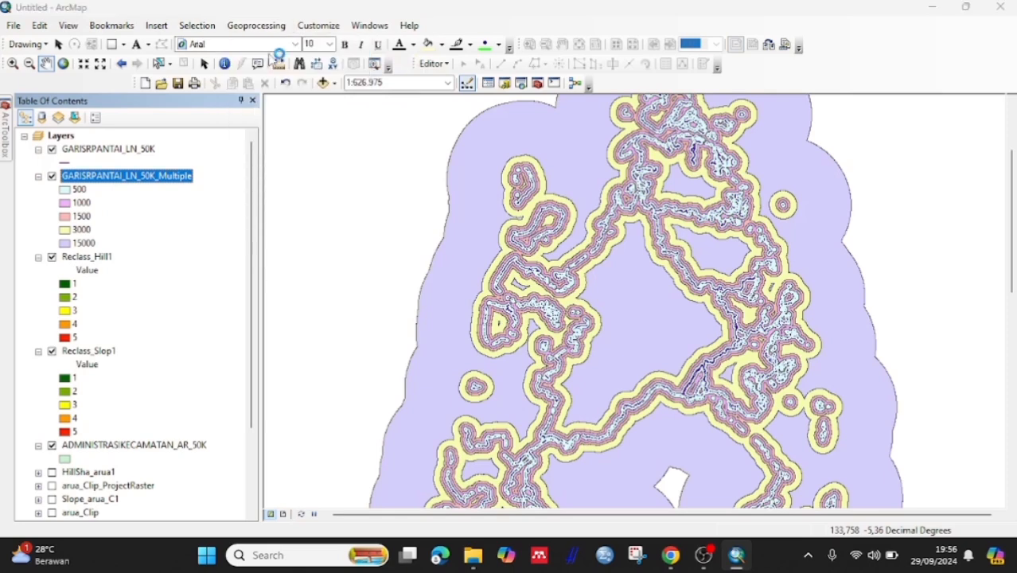
pyautogui.moveTo(179, 177); pyautogui.dragTo(321, 176)
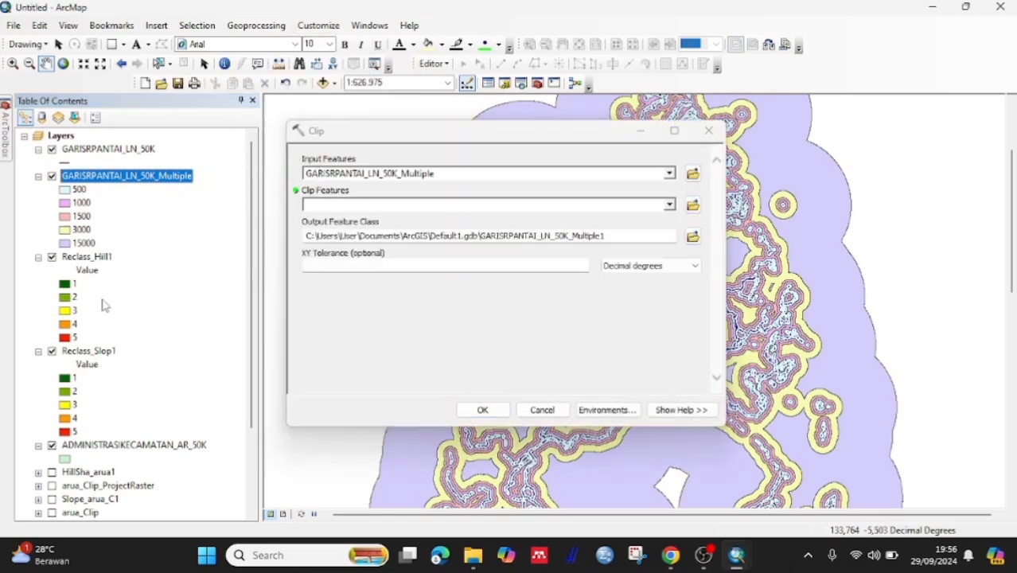
pyautogui.scroll(-3, 103, 305)
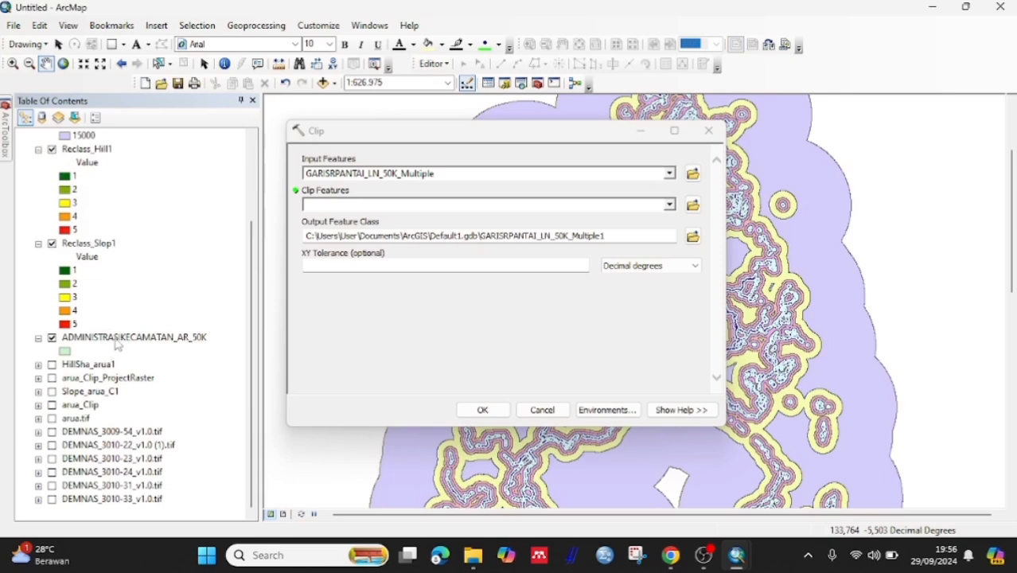
pyautogui.moveTo(117, 341); pyautogui.dragTo(341, 204)
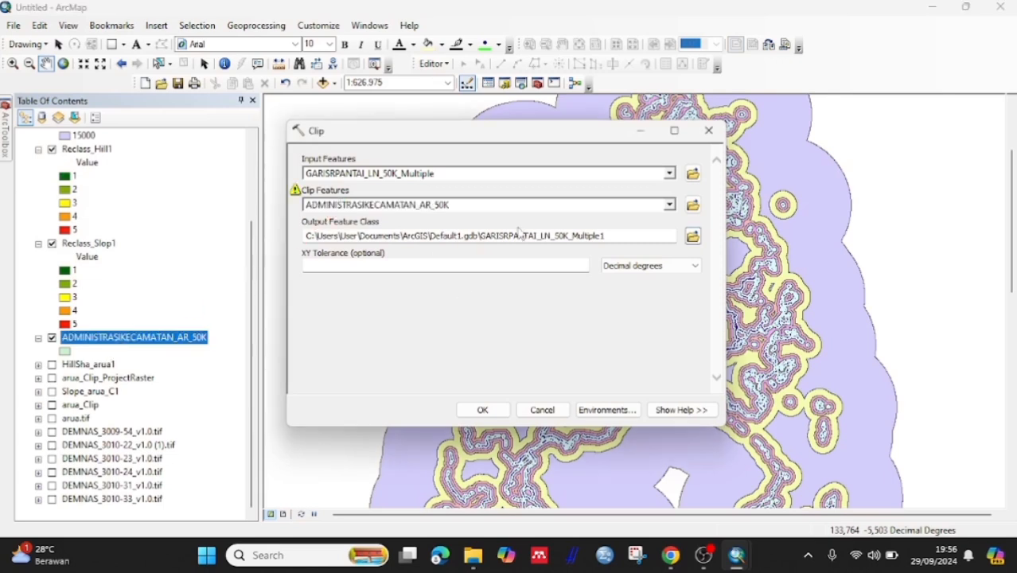
pyautogui.click(482, 409)
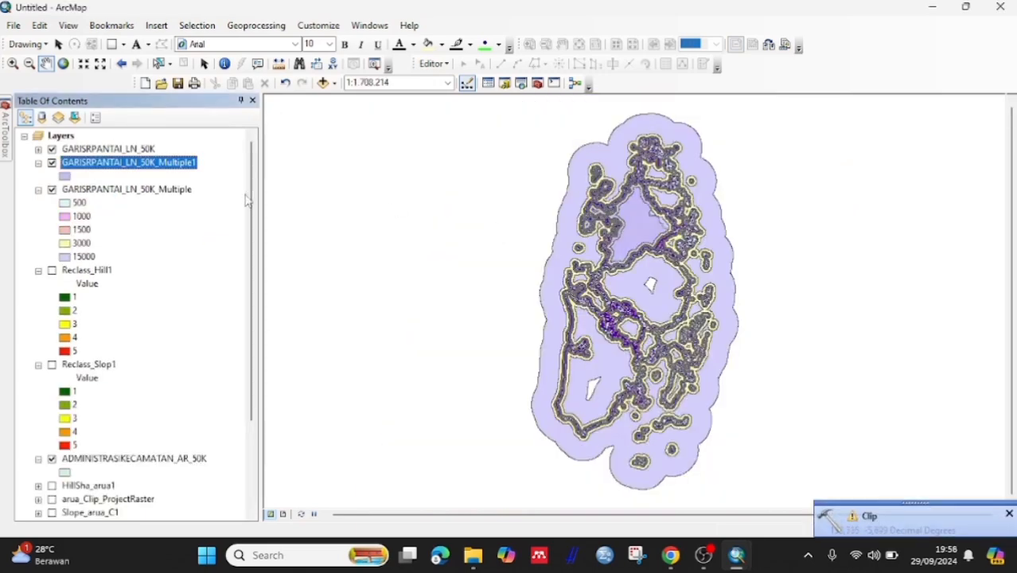
# - Collapse and hide the GARISRPANTAI_LN_50K_Multiple layer and move it below ADMINISTRASIKECAMATAN_AR_50K in the layer order
pyautogui.click(38, 190)
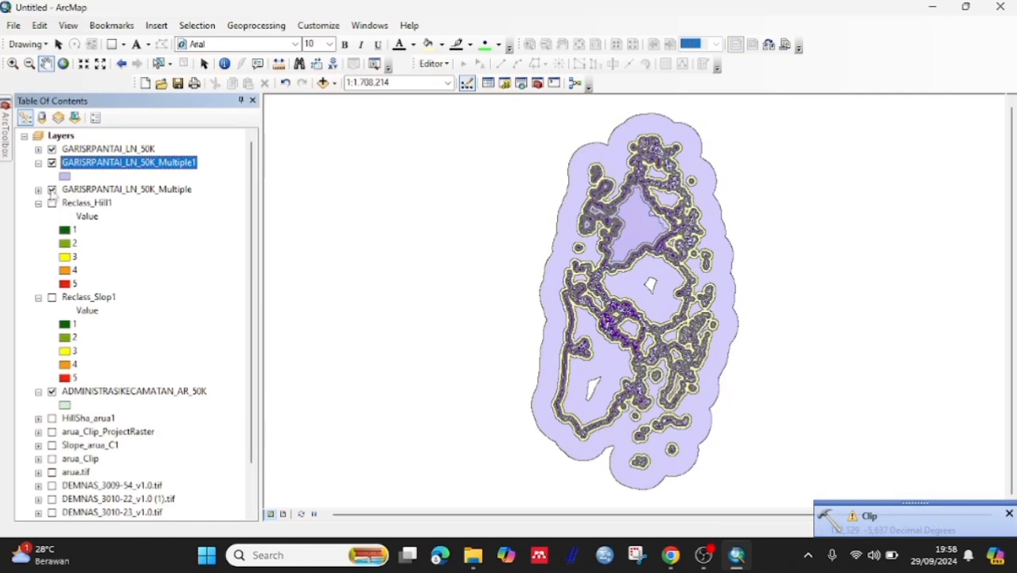
pyautogui.click(52, 189)
pyautogui.moveTo(63, 195); pyautogui.dragTo(111, 402)
# - Convert the clipped buffer GARISRPANTAI_LN_50K_Multiple1 to a raster with Polygon to Raster, using distance as the value field
pyautogui.click(5, 155)
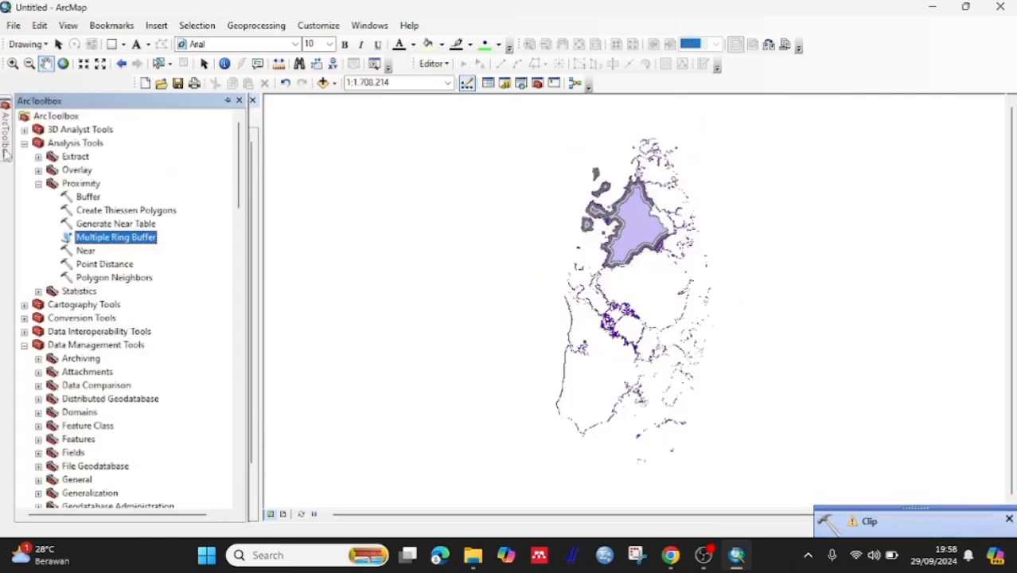
pyautogui.scroll(-3, 118, 190)
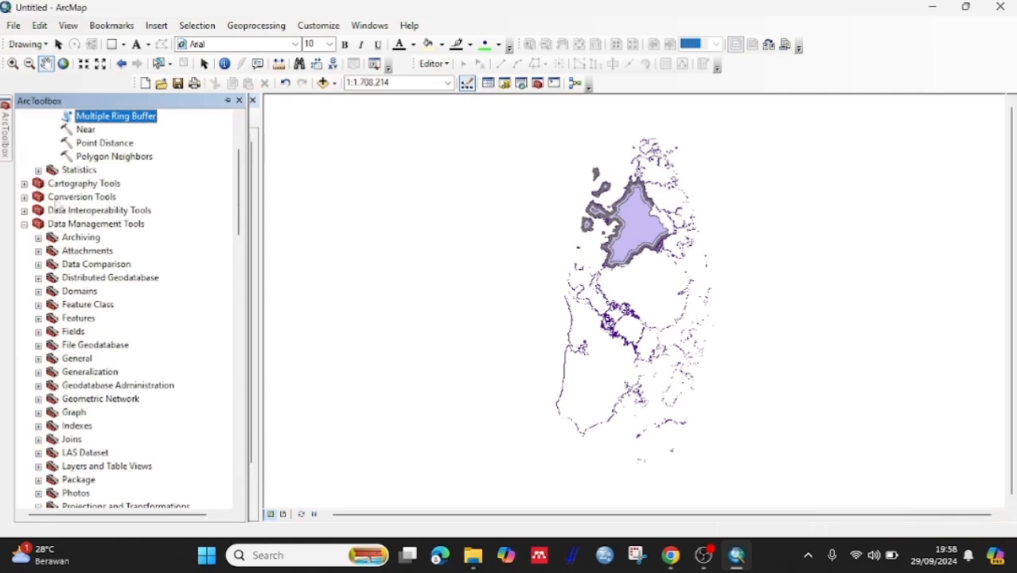
pyautogui.click(24, 197)
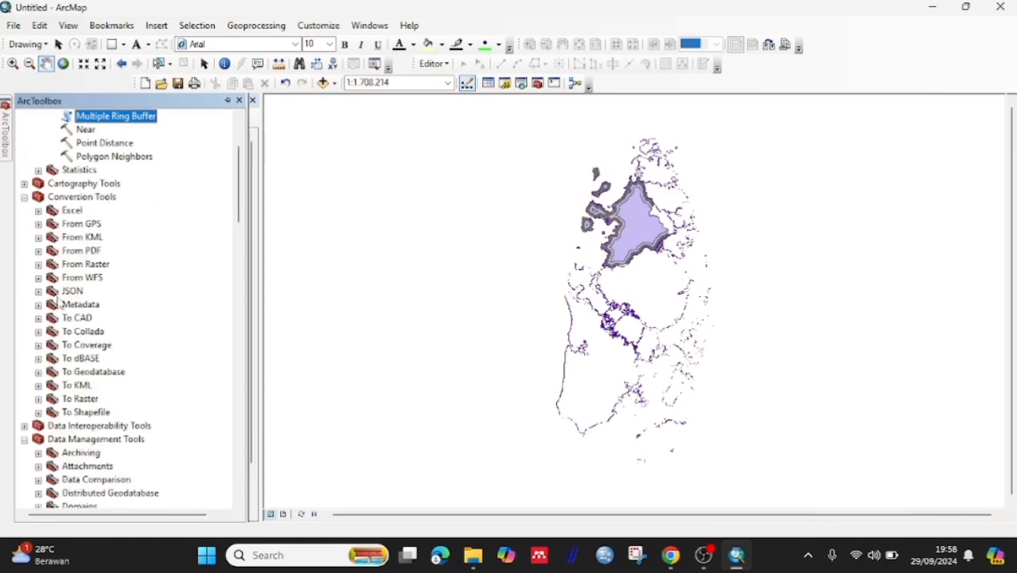
pyautogui.doubleClick(79, 399)
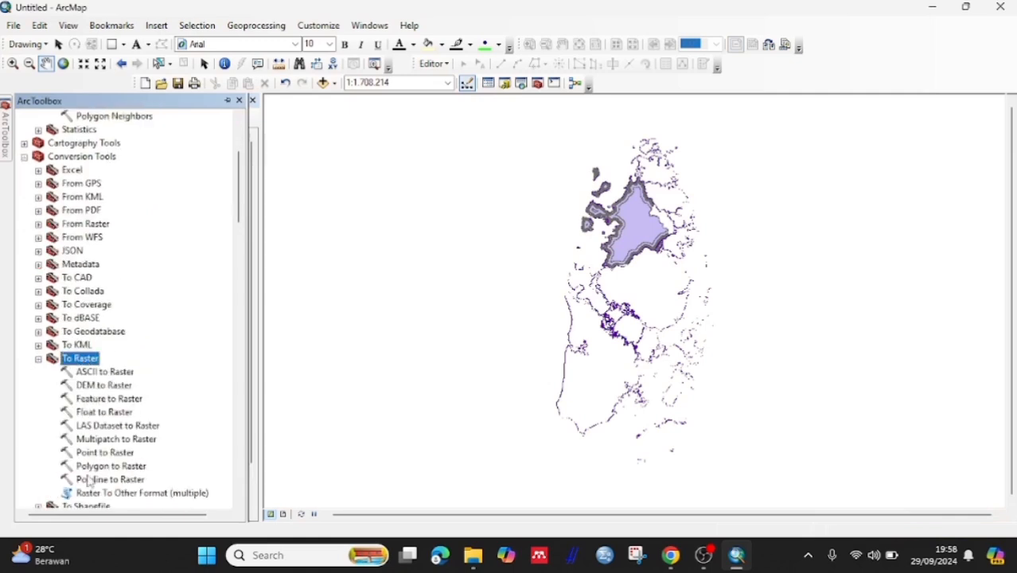
pyautogui.click(104, 466)
pyautogui.doubleClick(93, 468)
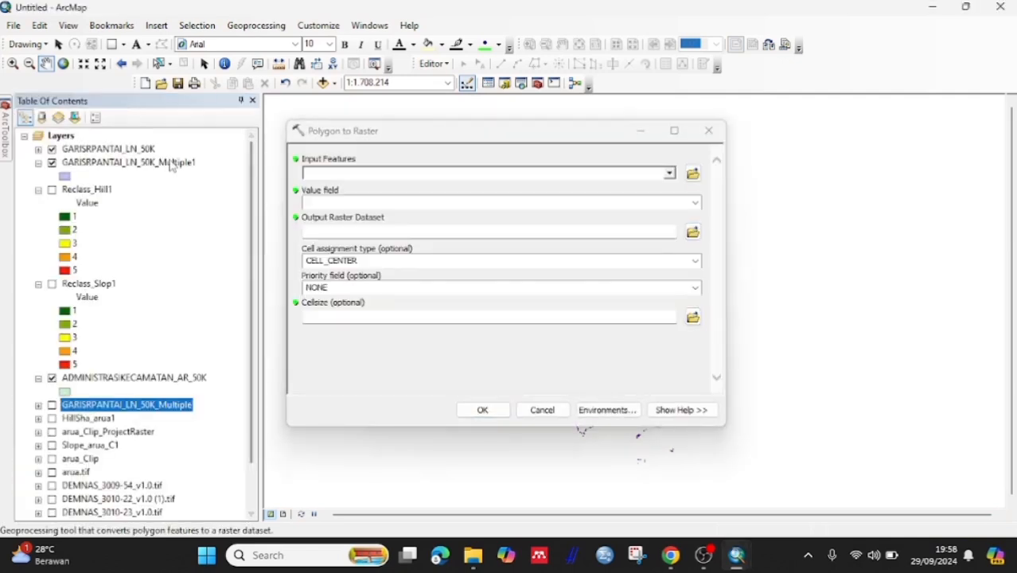
pyautogui.moveTo(277, 169); pyautogui.dragTo(330, 169)
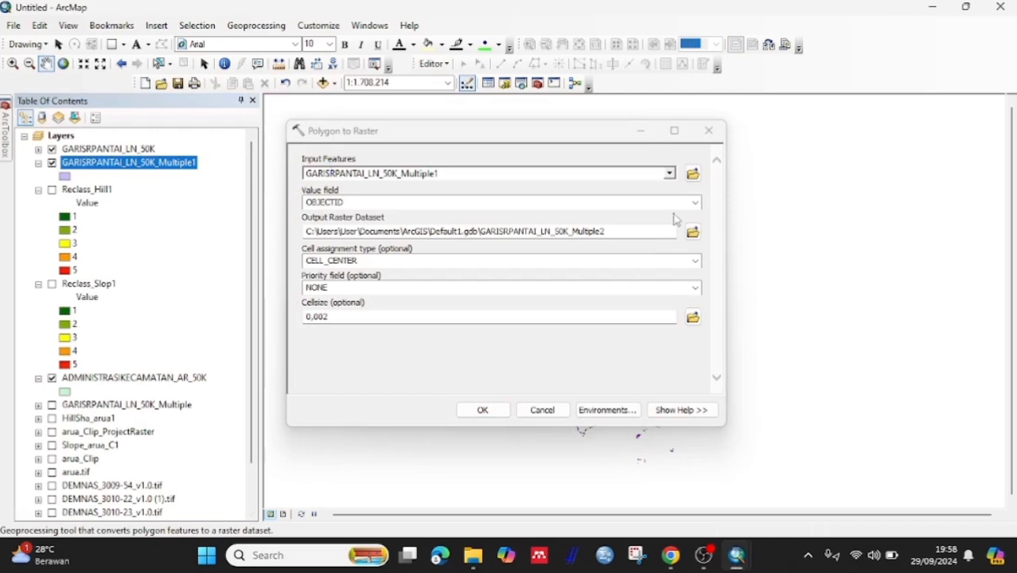
pyautogui.click(695, 203)
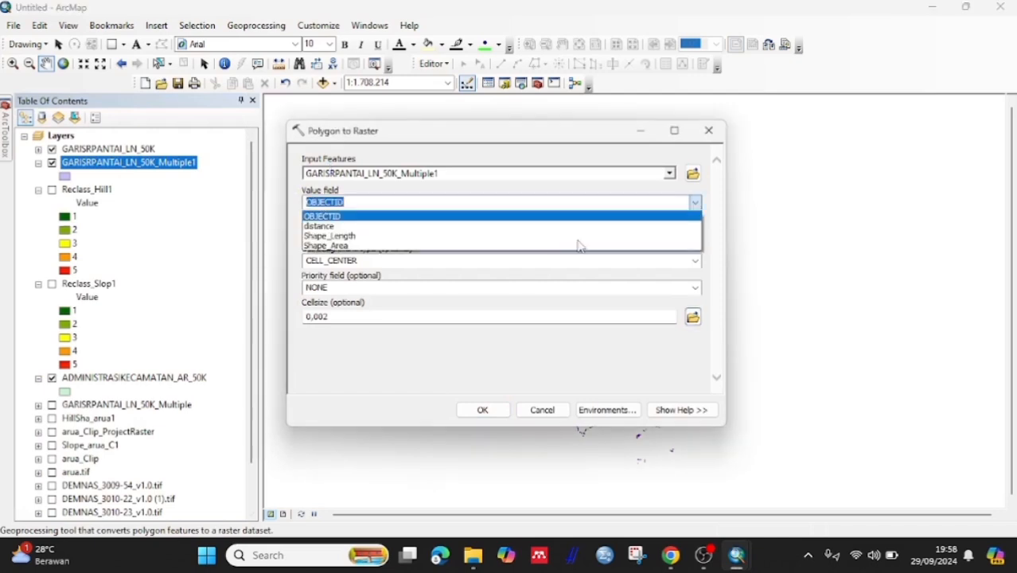
pyautogui.click(537, 226)
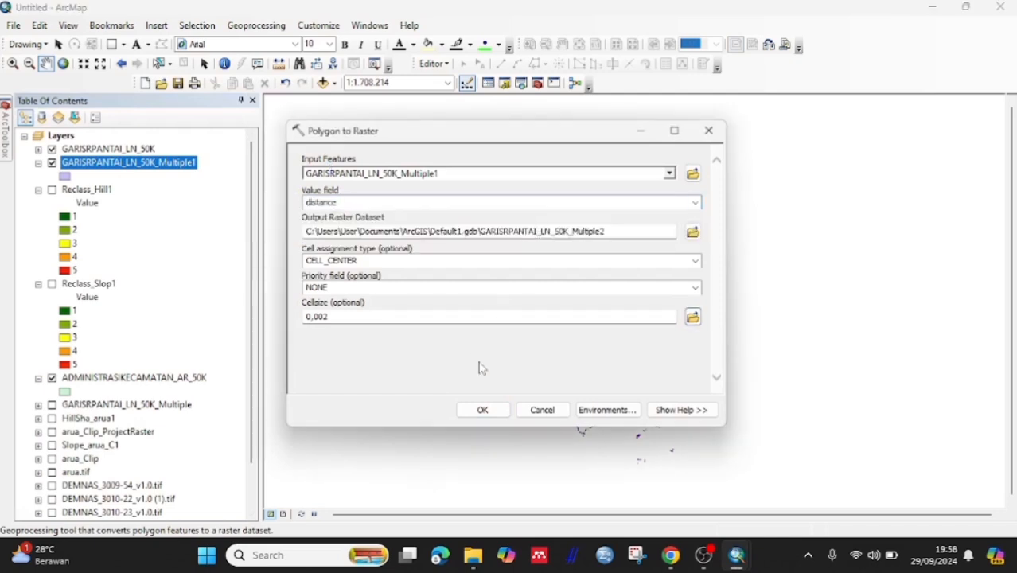
pyautogui.click(482, 409)
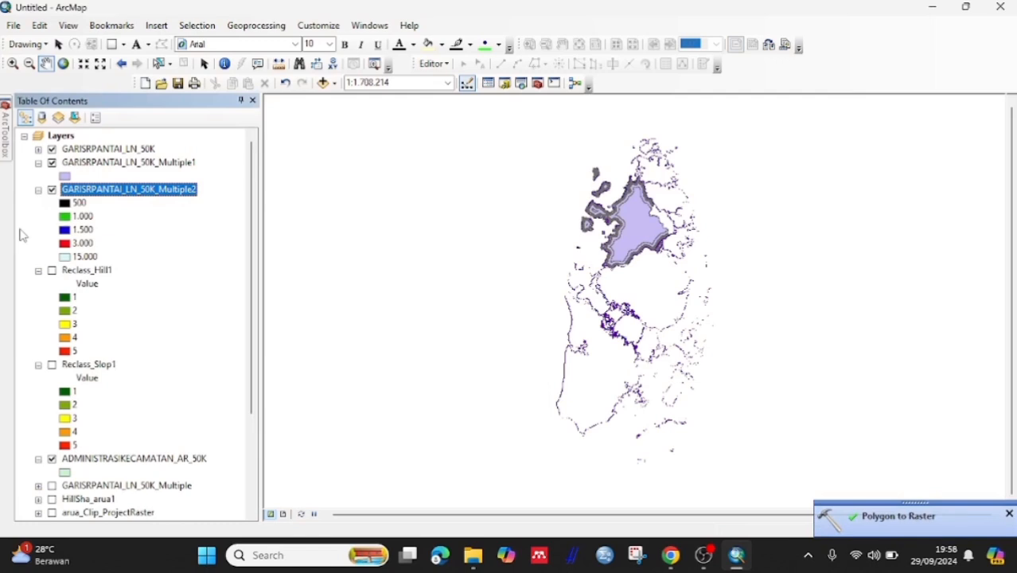
# - Hide the GARISRPANTAI_LN_50K_Multiple1 and GARISRPANTAI_LN_50K layers and move both below ADMINISTRASIKECAMATAN_AR_50K
pyautogui.click(52, 162)
pyautogui.click(52, 149)
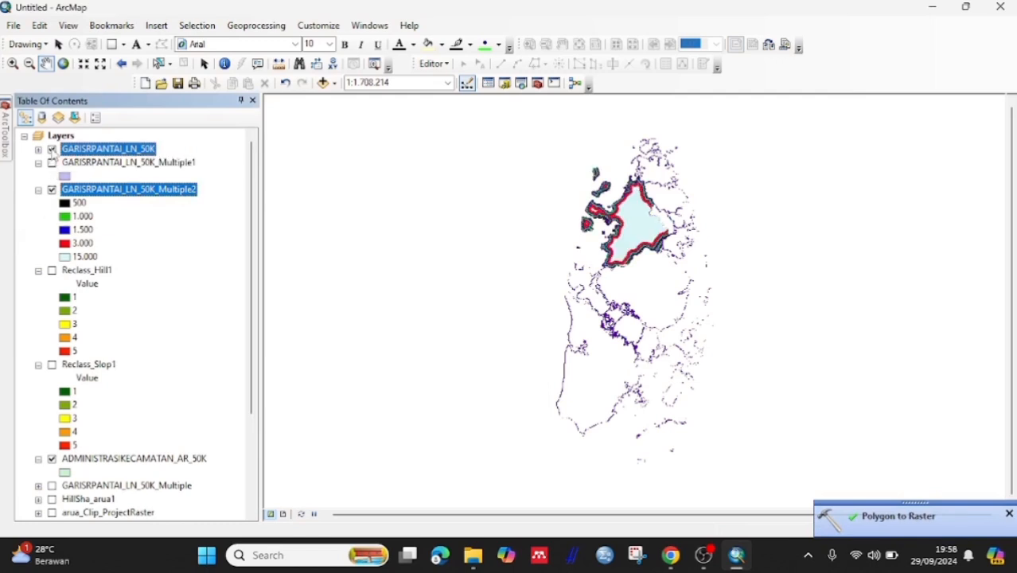
pyautogui.click(38, 163)
pyautogui.moveTo(79, 162); pyautogui.dragTo(99, 467)
pyautogui.click(123, 150)
pyautogui.doubleClick(123, 149)
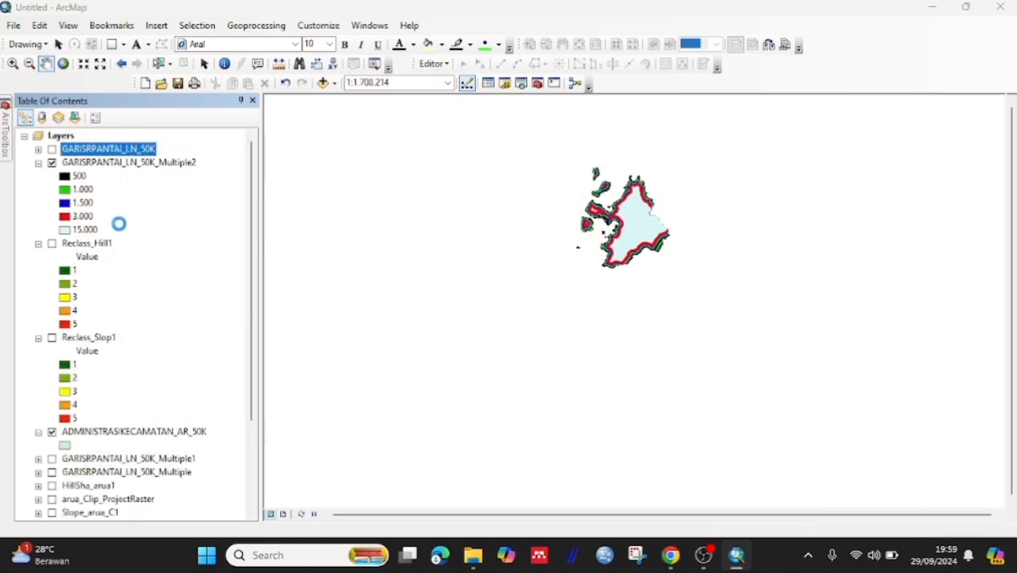
pyautogui.click(739, 85)
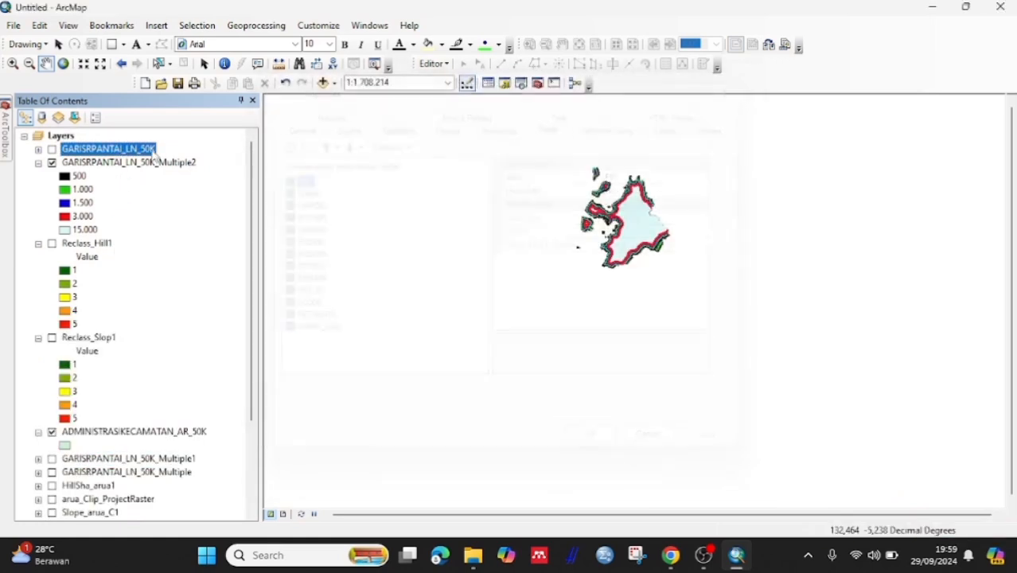
pyautogui.moveTo(152, 156); pyautogui.dragTo(170, 419)
# - Reclassify the GARISRPANTAI_LN_50K_Multiple2 raster with the new values reversed
pyautogui.click(127, 149)
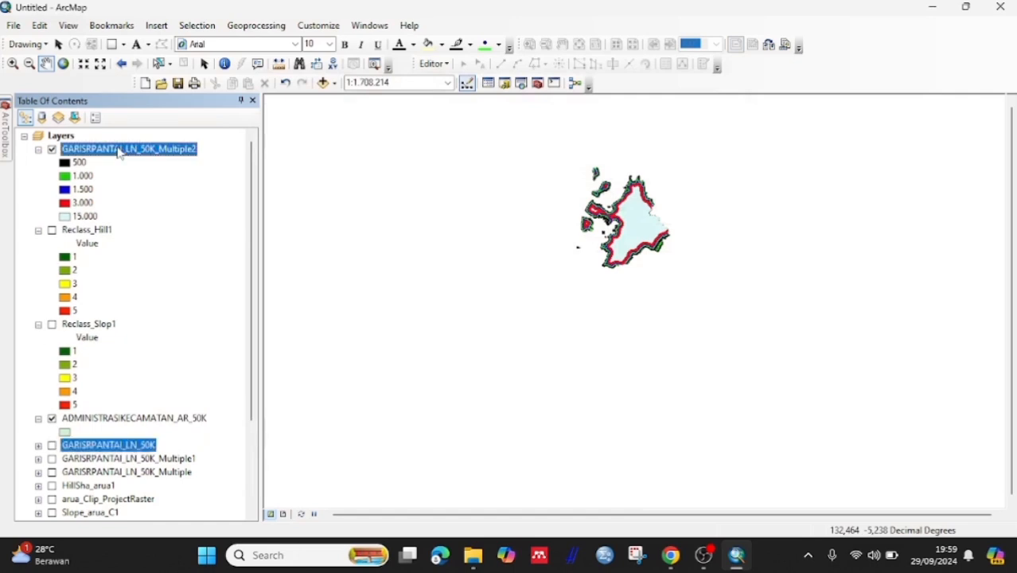
pyautogui.moveTo(4, 140)
pyautogui.scroll(-15, 83, 392)
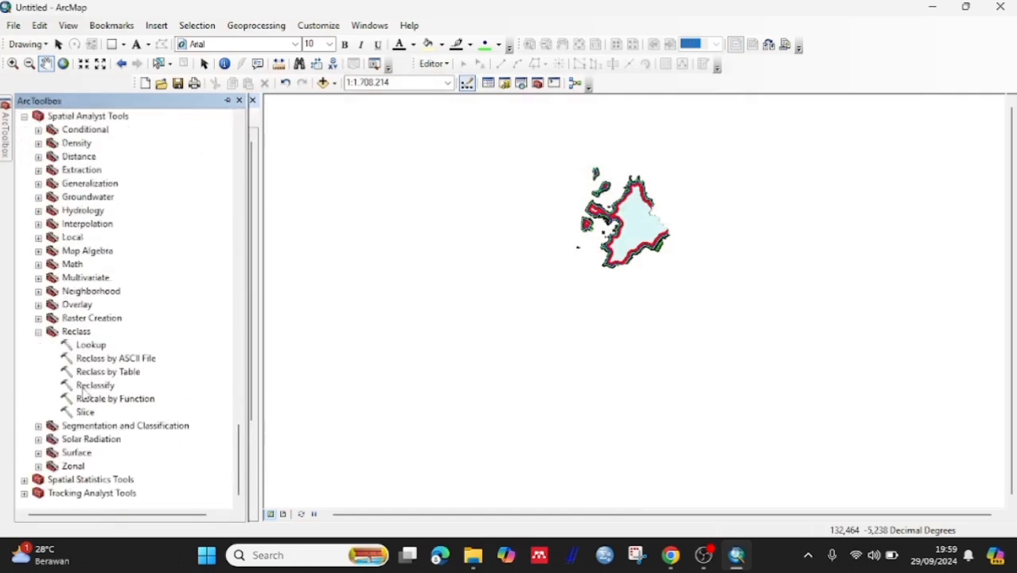
pyautogui.click(94, 385)
pyautogui.doubleClick(83, 390)
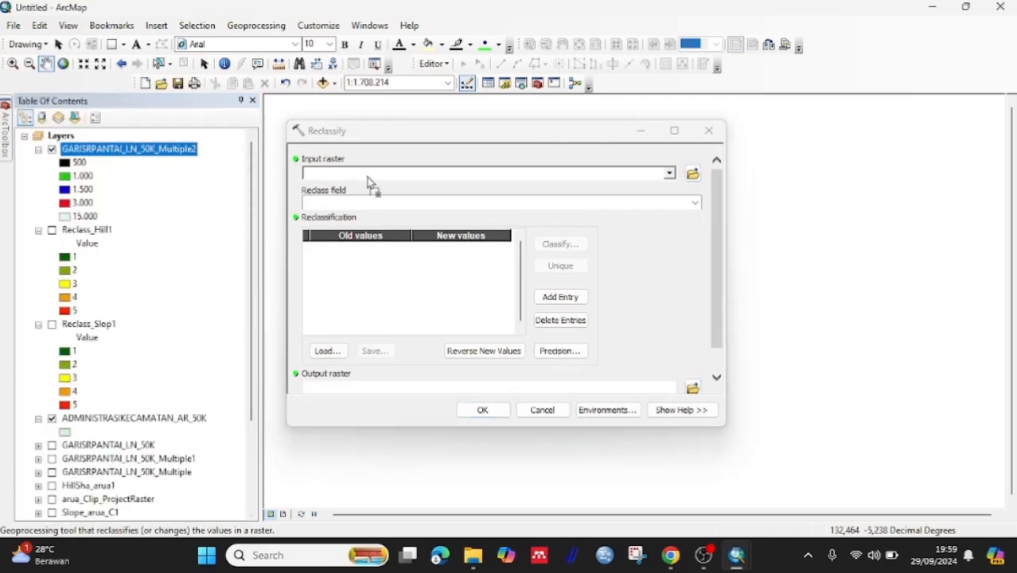
pyautogui.click(501, 350)
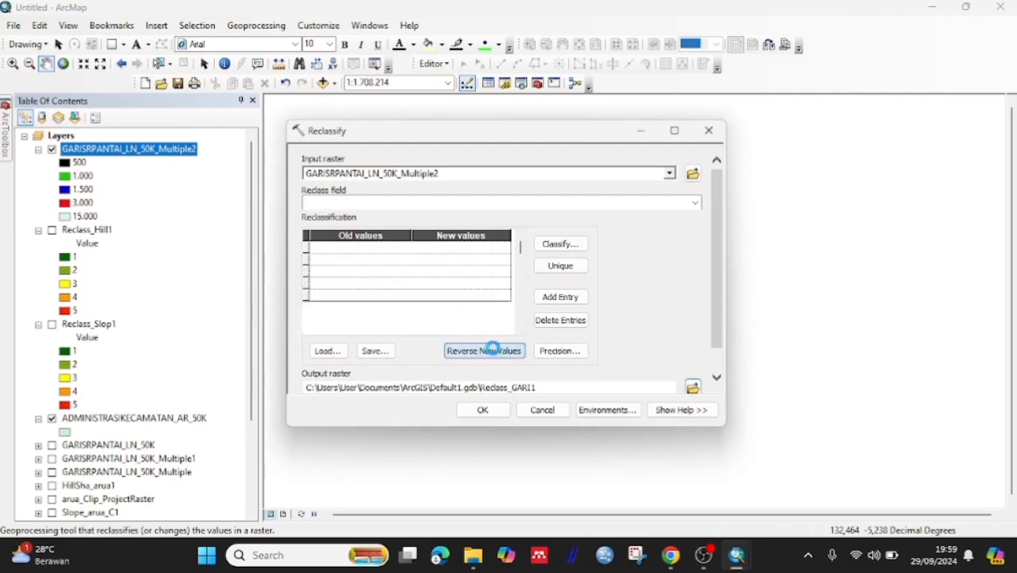
pyautogui.click(482, 410)
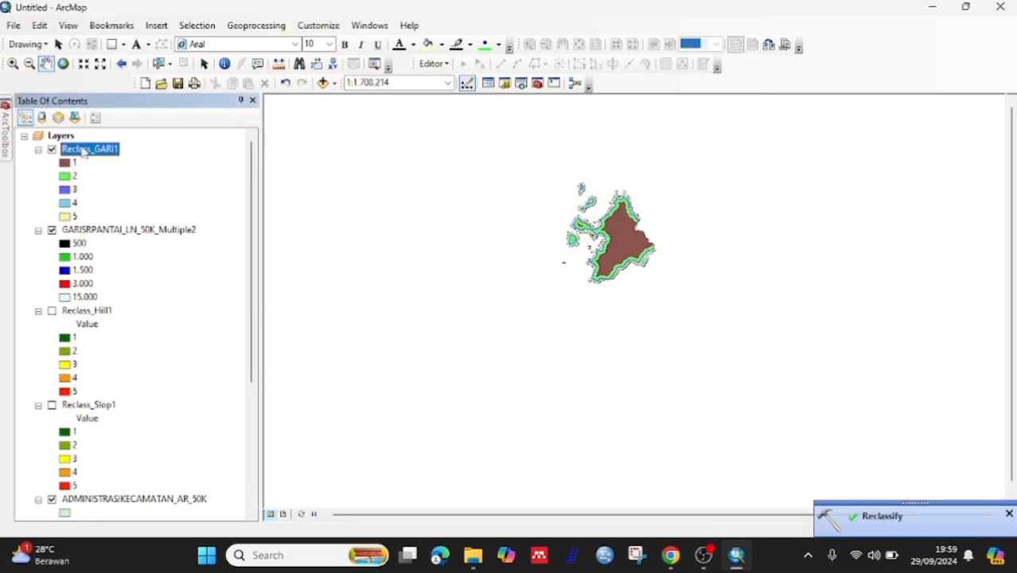
# - Apply the green-yellow-red color scheme to the unique values of the Reclass_GARI1 layer
pyautogui.rightClick(85, 150)
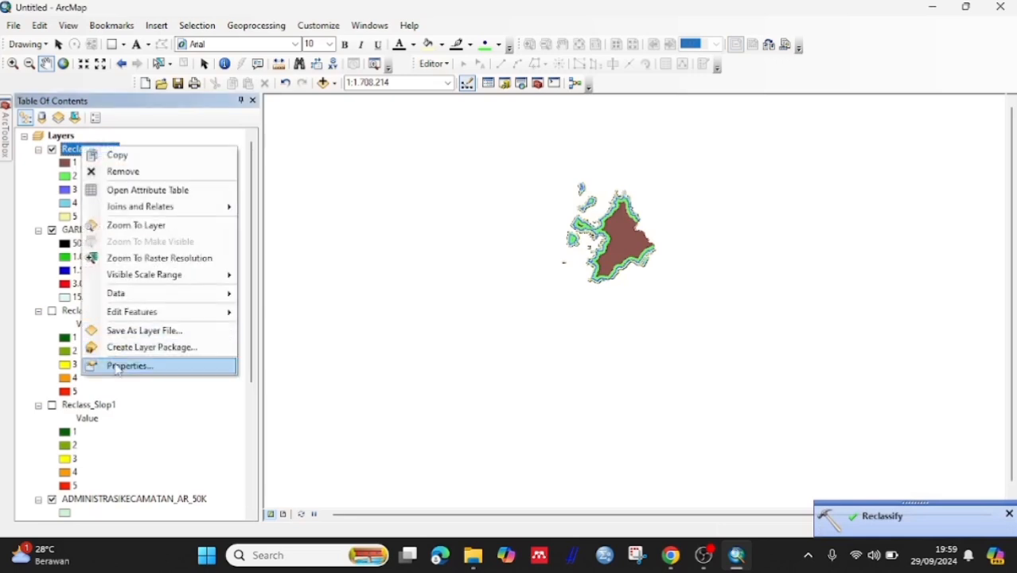
pyautogui.click(120, 366)
pyautogui.click(637, 188)
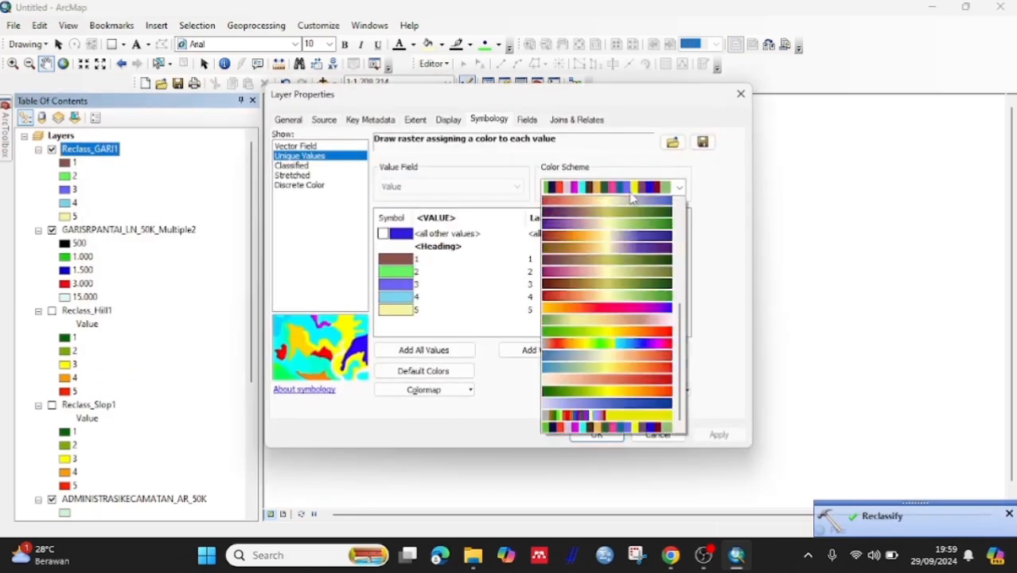
pyautogui.click(617, 513)
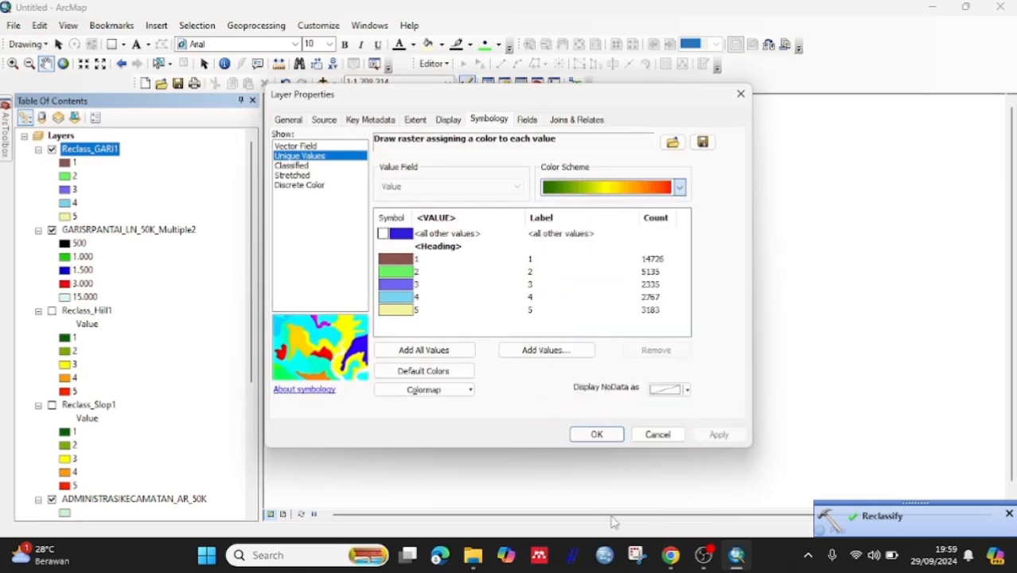
pyautogui.click(599, 435)
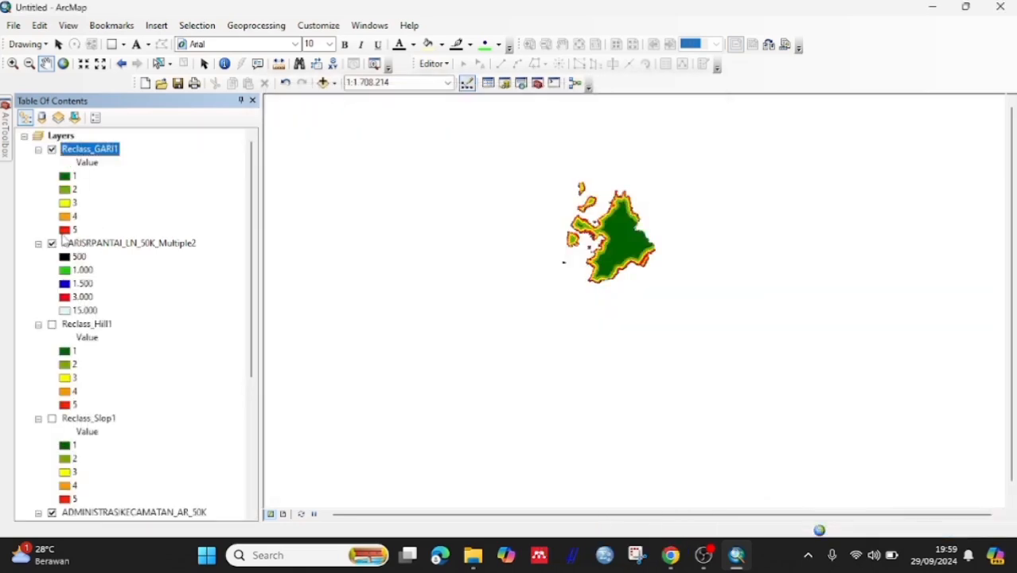
# - Hide and collapse the GARISRPANTAI_LN_50K_Multiple2 raster and move it below ADMINISTRASIKECAMATAN_AR_50K
pyautogui.click(52, 244)
pyautogui.click(38, 243)
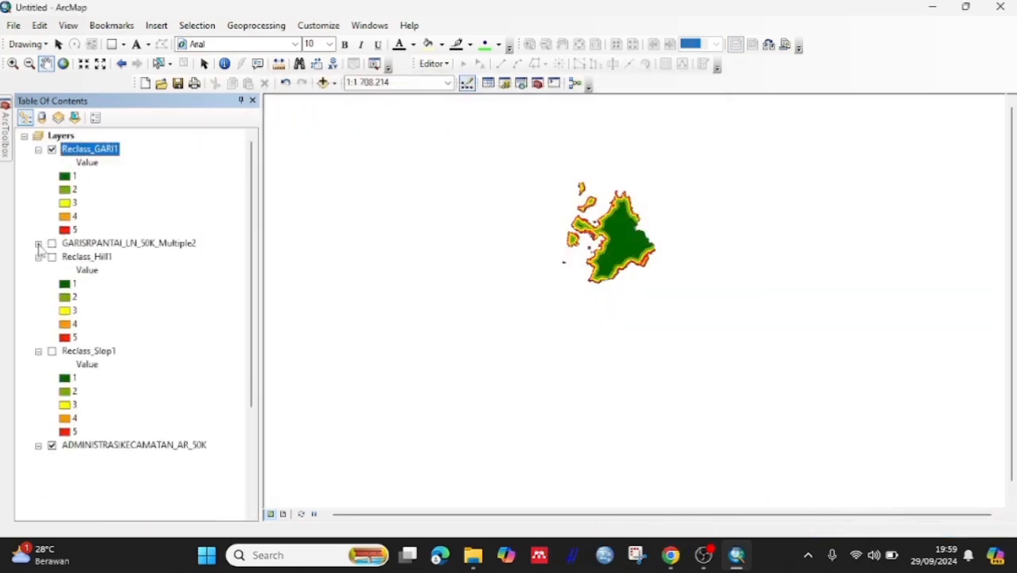
pyautogui.moveTo(86, 242); pyautogui.dragTo(86, 451)
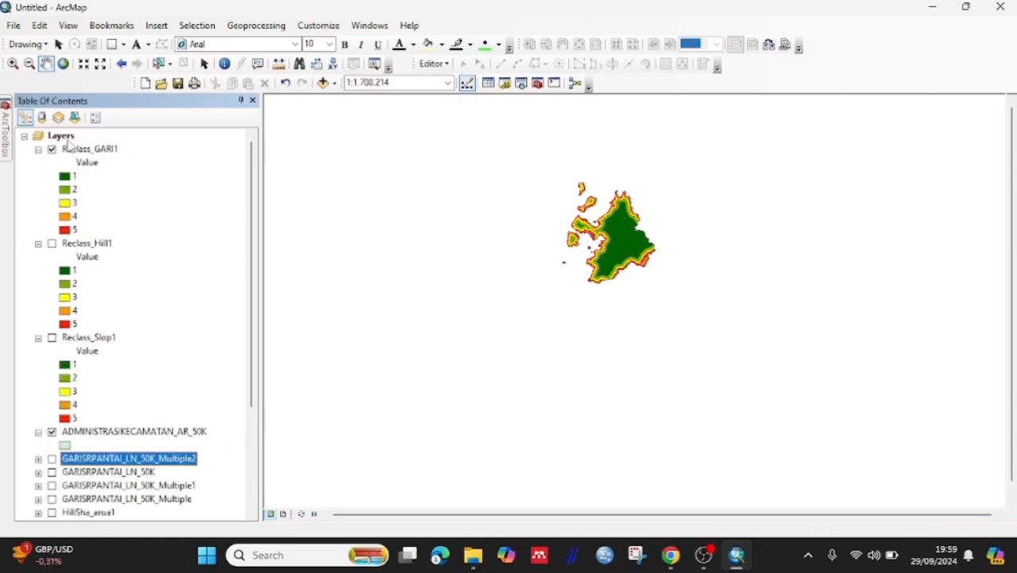
# - Add the river area shapefile SUNGAI_AR_50K.shp from the KAB. KEPULAUAN ARU folder to the map
pyautogui.rightClick(61, 136)
pyautogui.click(82, 147)
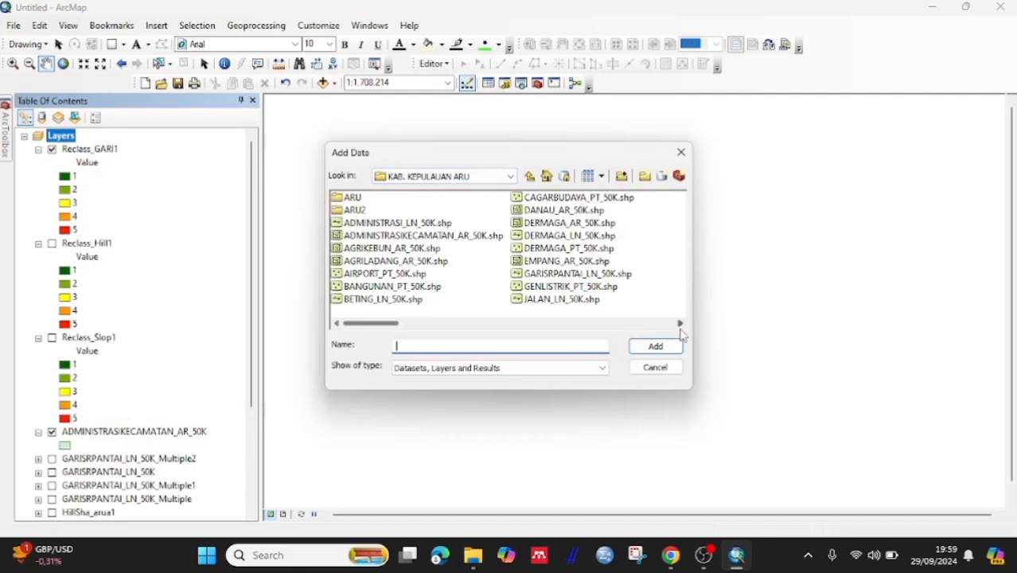
pyautogui.moveTo(676, 324); pyautogui.dragTo(680, 333)
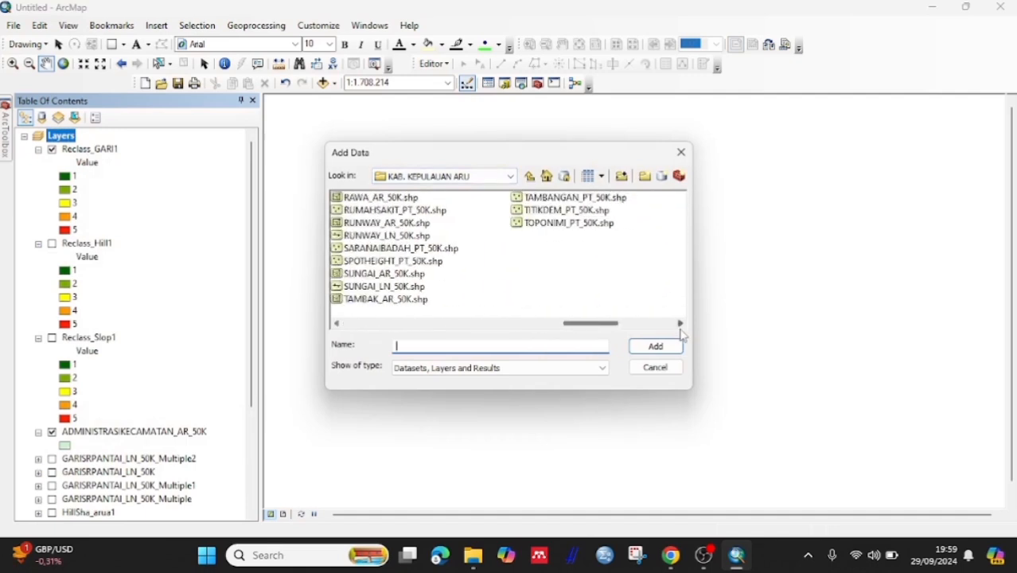
pyautogui.click(336, 324)
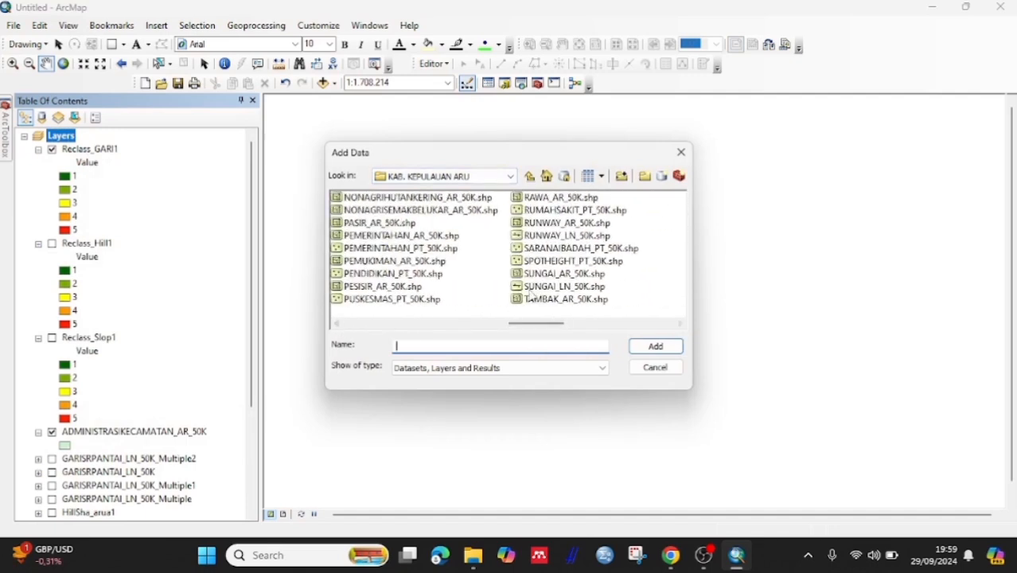
pyautogui.click(598, 287)
pyautogui.press('Up')
pyautogui.click(639, 342)
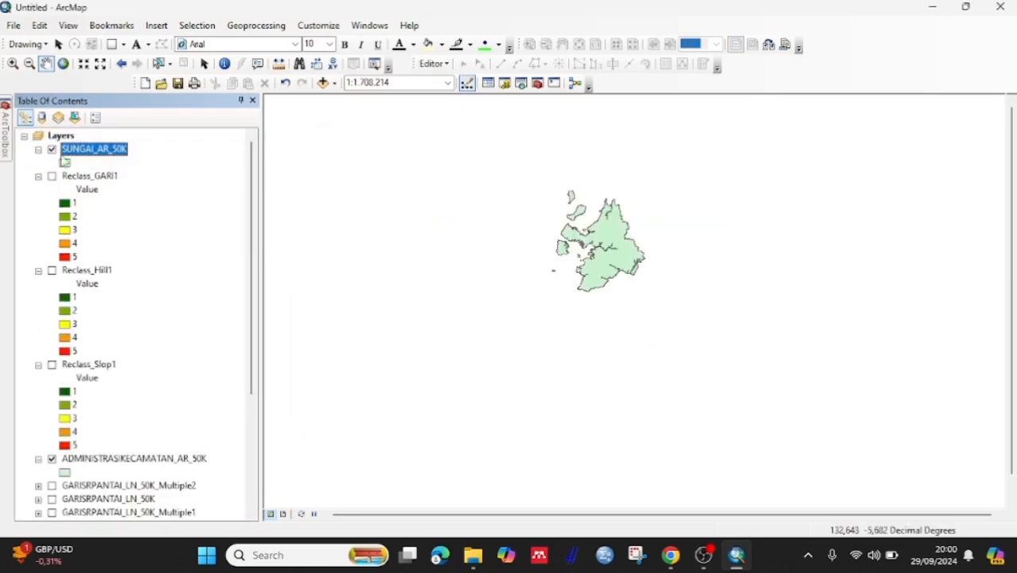
# - Start the Multiple Ring Buffer tool with SUNGAI_AR_50K as its input features
pyautogui.moveTo(9, 149)
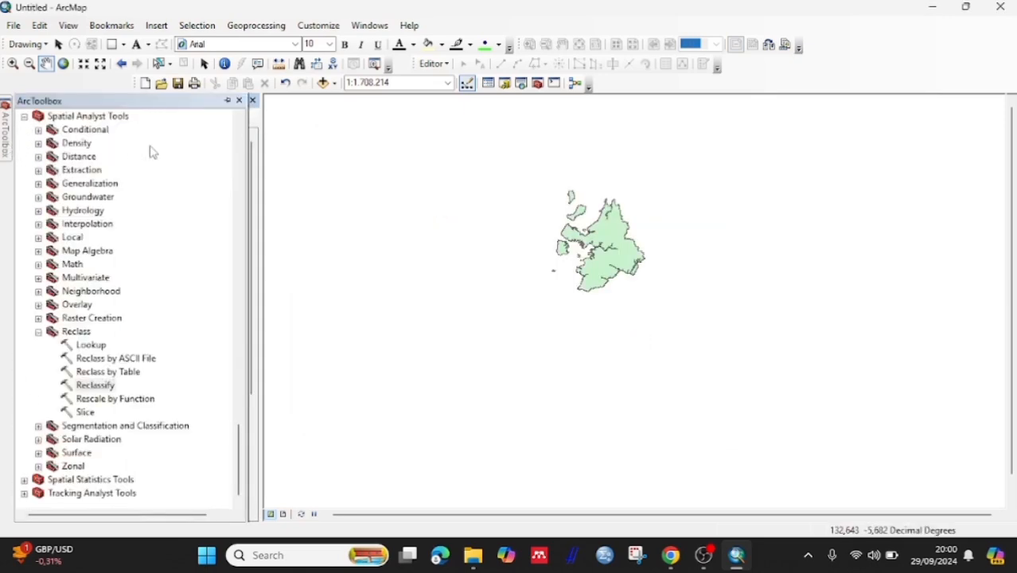
pyautogui.scroll(15, 153, 152)
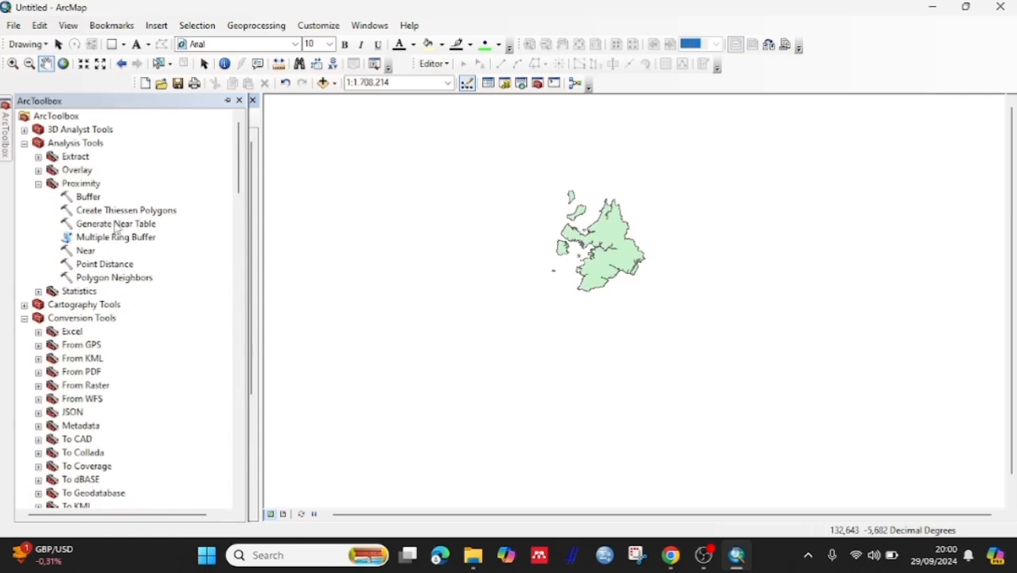
pyautogui.doubleClick(116, 237)
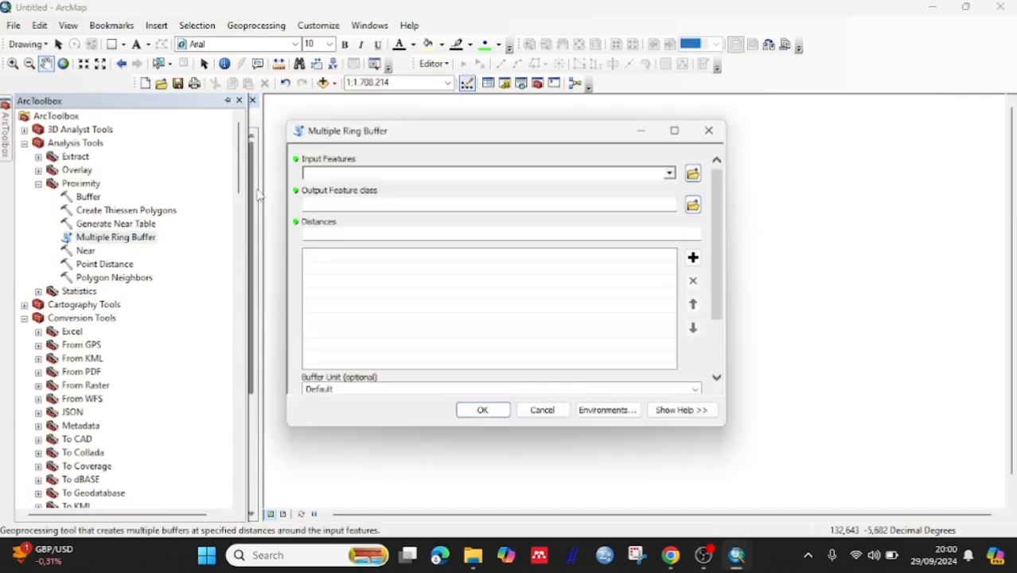
pyautogui.moveTo(94, 149); pyautogui.dragTo(358, 172)
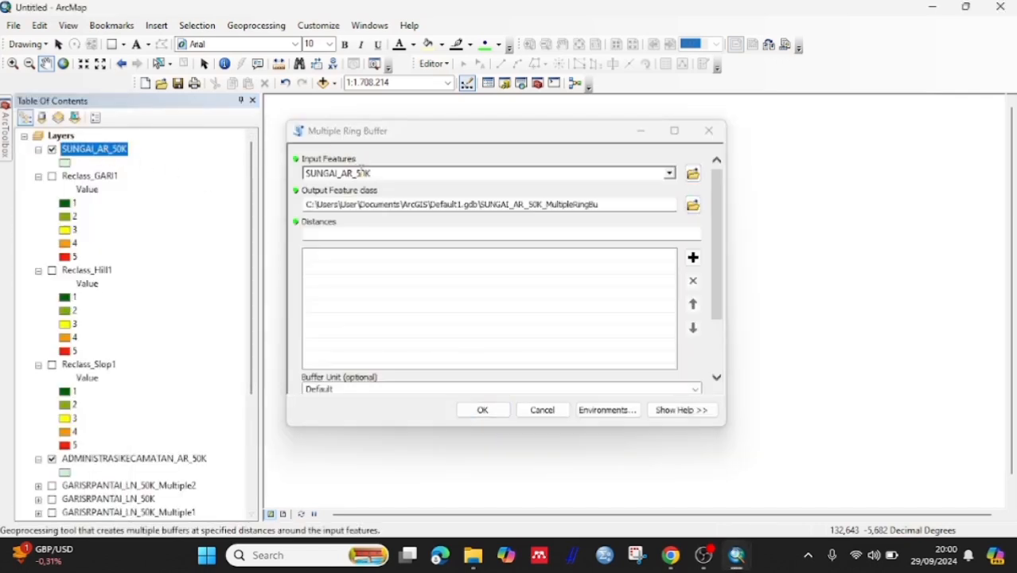
# - Add the ring distances 100, 200, 300, 500 and 15000 for the river buffer
pyautogui.click(664, 236)
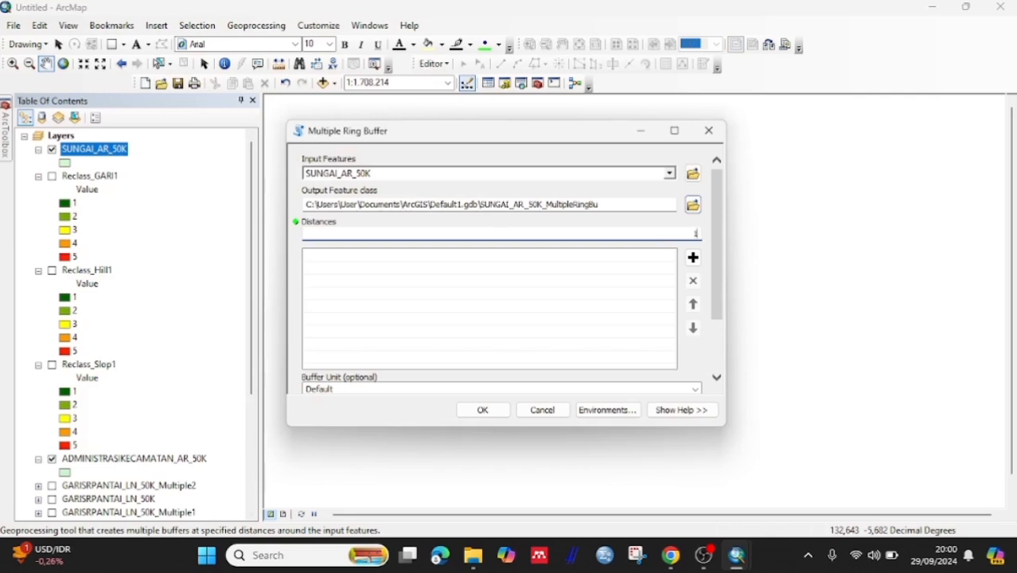
pyautogui.click(697, 260)
pyautogui.click(690, 235)
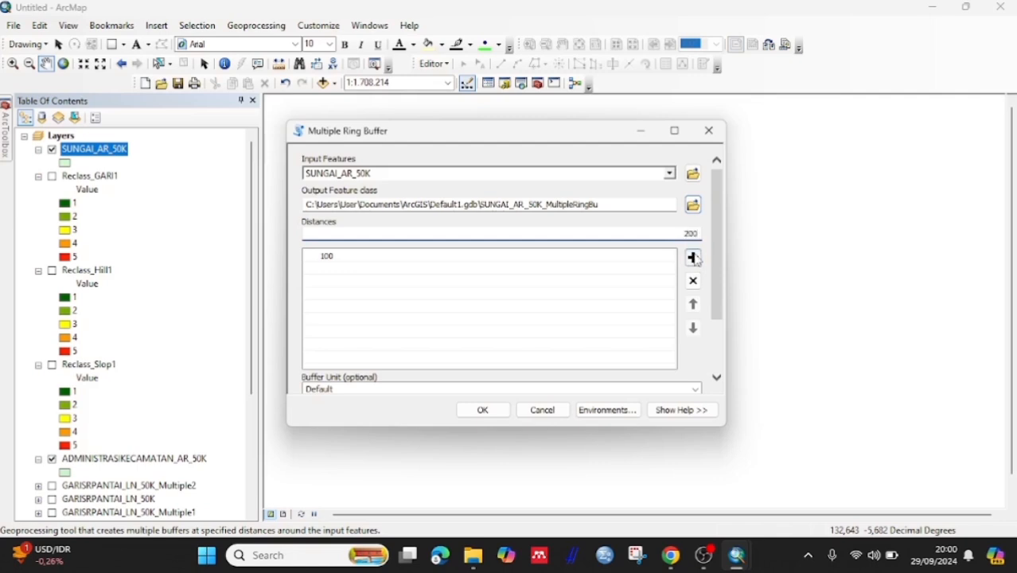
pyautogui.click(692, 258)
pyautogui.click(690, 233)
pyautogui.click(701, 258)
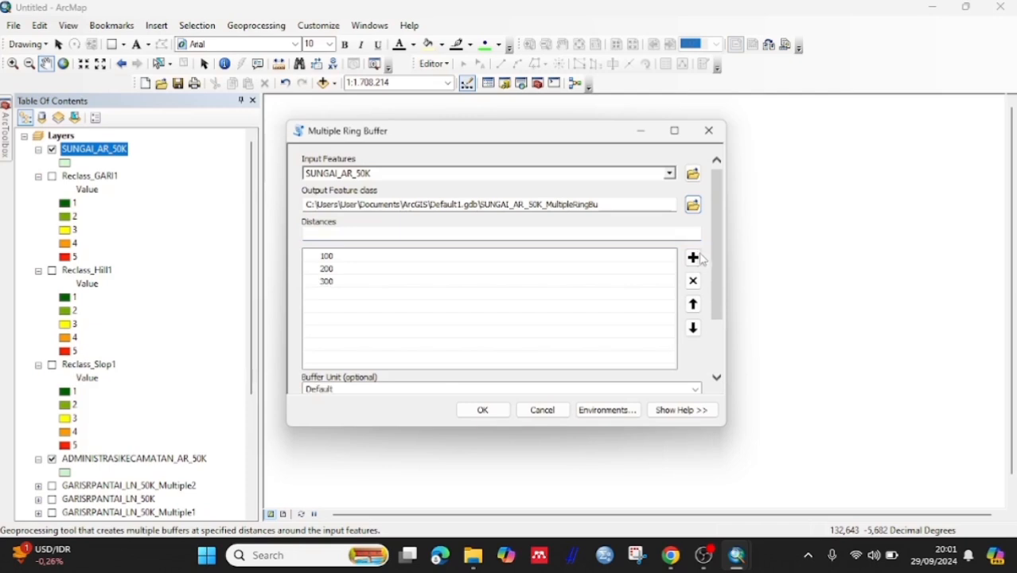
pyautogui.click(696, 232)
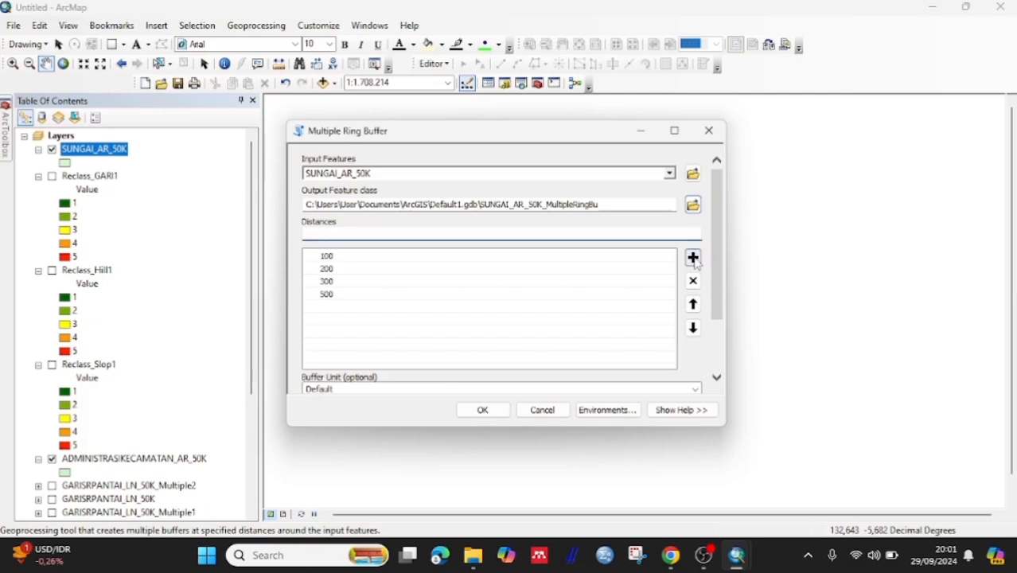
pyautogui.click(694, 230)
pyautogui.click(693, 257)
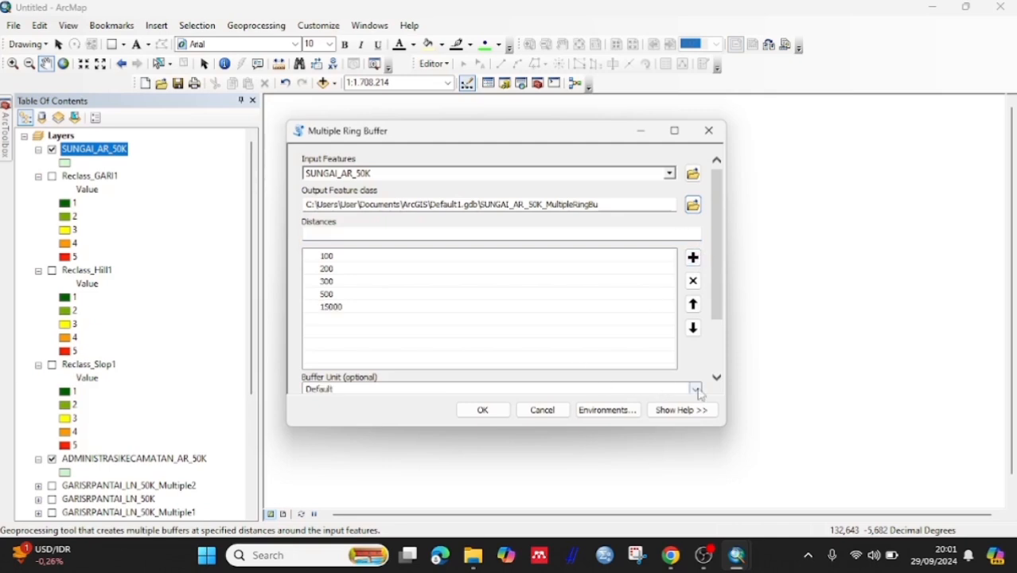
# - Set the buffer unit to Meters and run the multiple ring buffer on SUNGAI_AR_50K
pyautogui.click(695, 389)
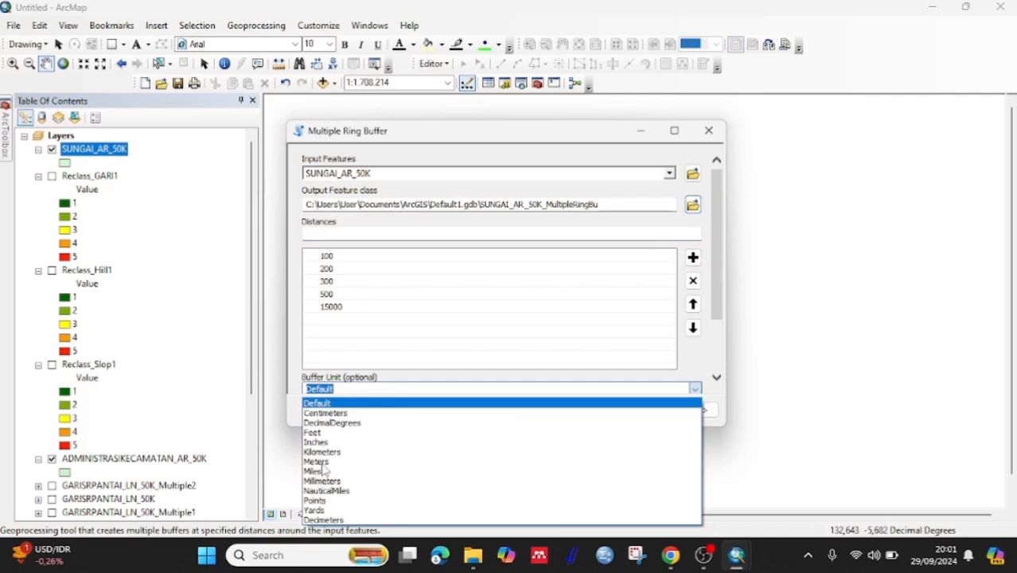
pyautogui.click(318, 462)
pyautogui.click(482, 410)
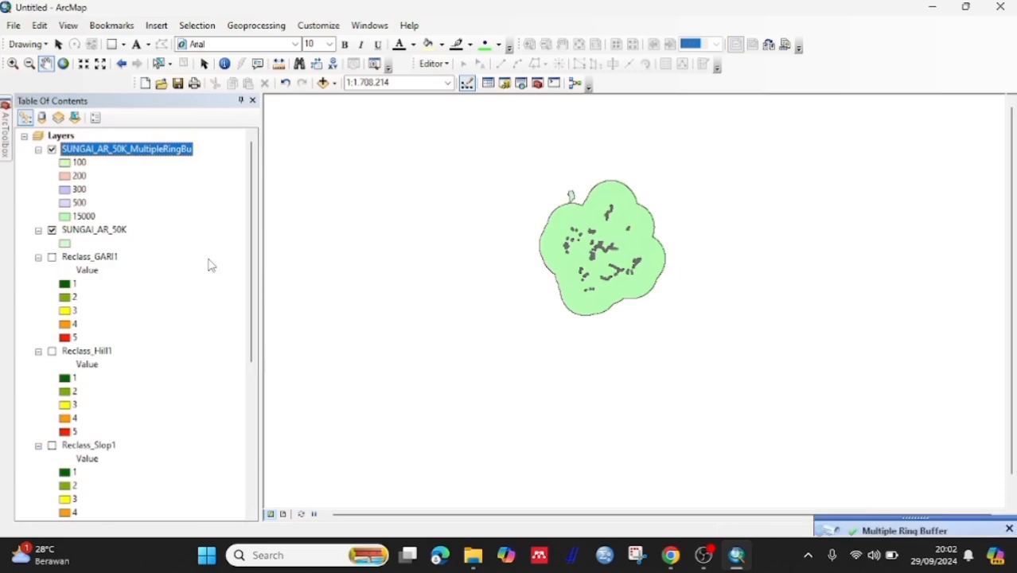
# - Clip the river ring buffer SUNGAI_AR_50K_MultipleRingBu to the ADMINISTRASIKECAMATAN_AR_50K boundaries
pyautogui.click(256, 24)
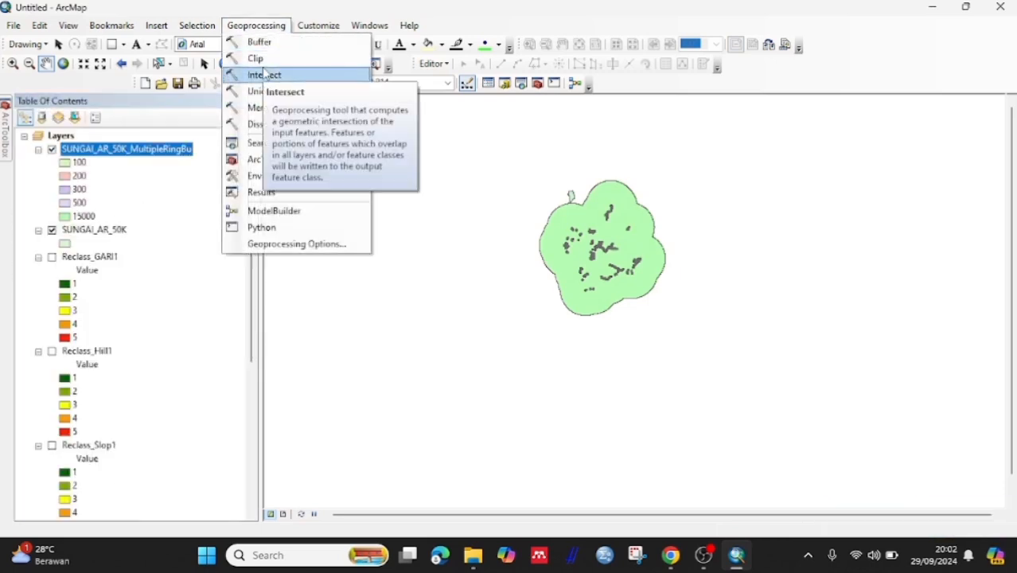
pyautogui.click(254, 58)
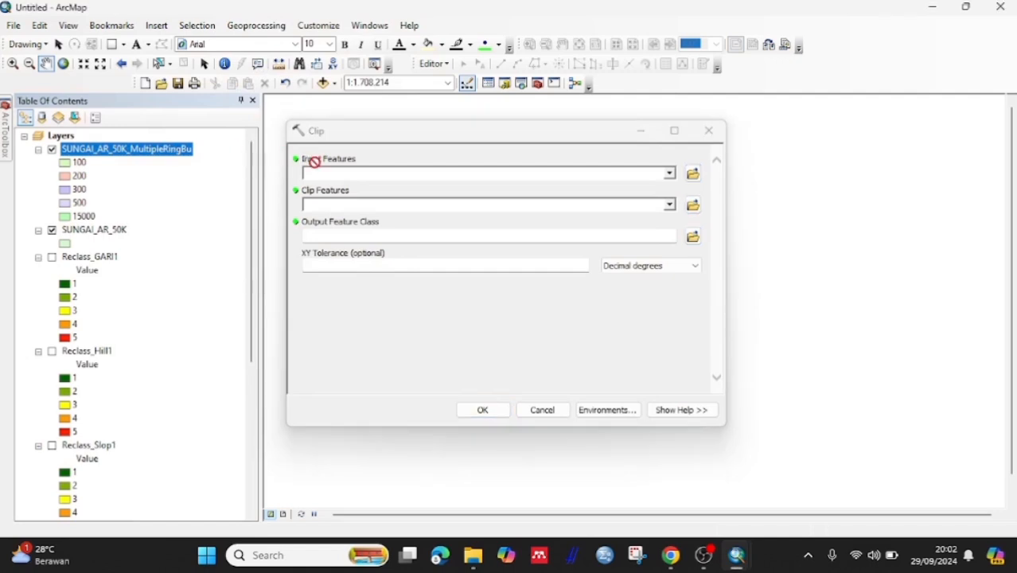
pyautogui.moveTo(314, 161); pyautogui.dragTo(335, 173)
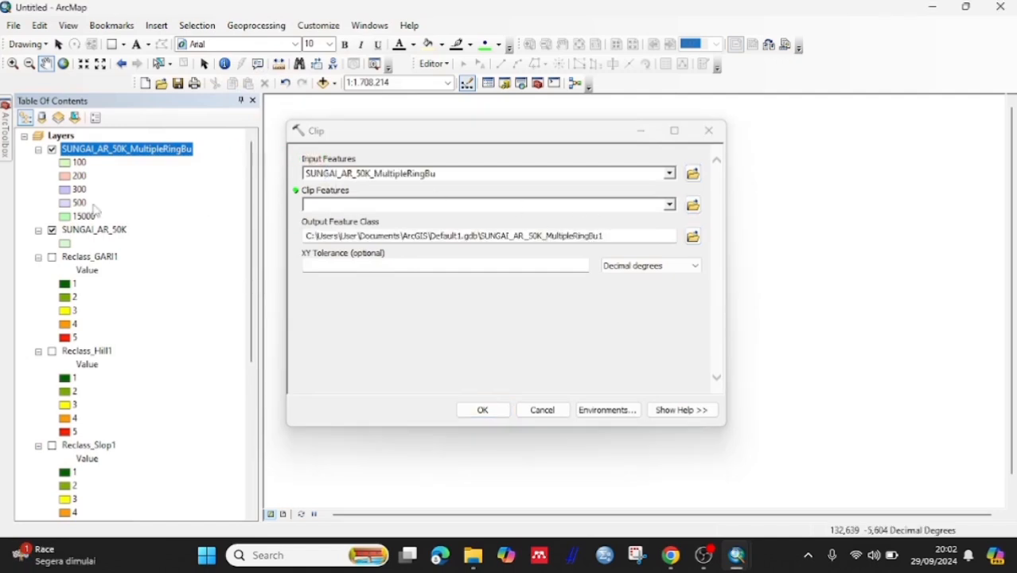
pyautogui.scroll(-5, 154, 250)
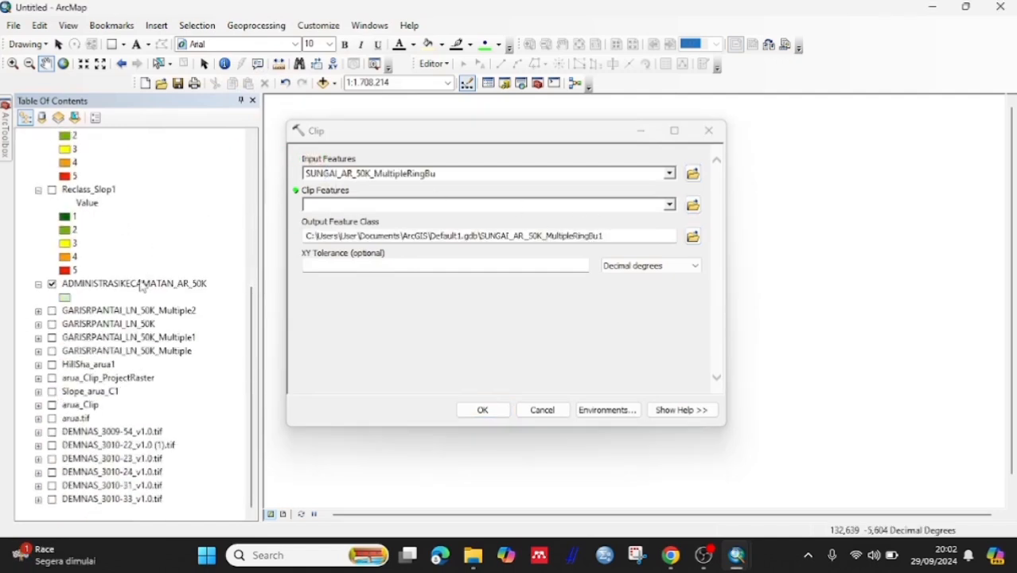
pyautogui.moveTo(141, 286); pyautogui.dragTo(388, 202)
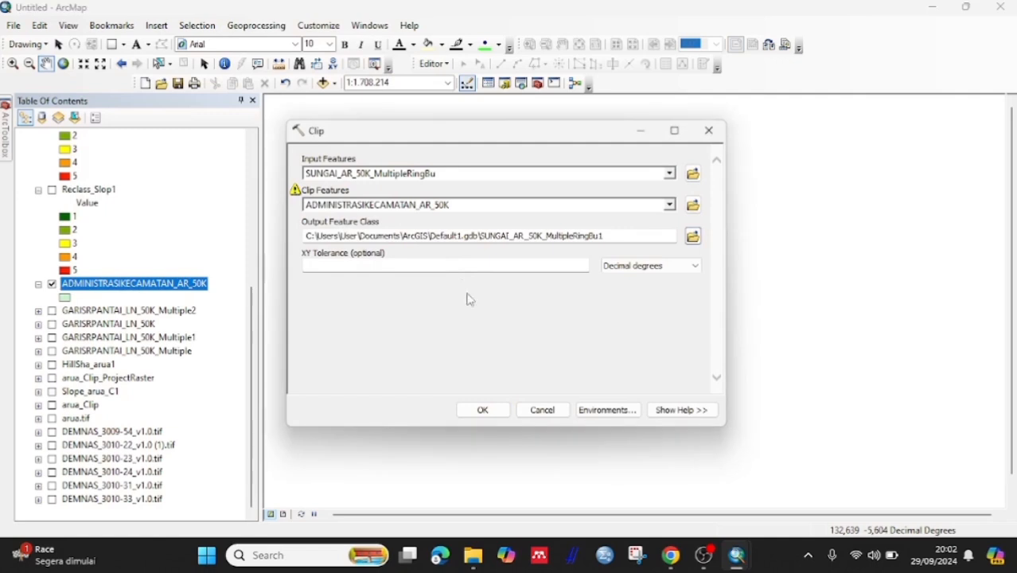
pyautogui.click(482, 408)
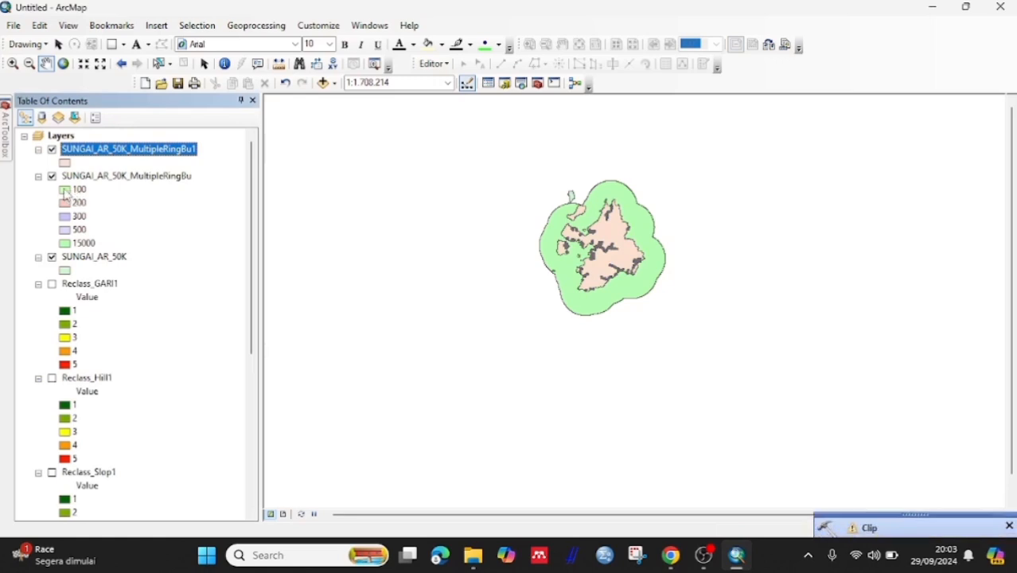
# - Hide and collapse the unclipped SUNGAI_AR_50K_MultipleRingBu layer and move it below ADMINISTRASIKECAMATAN_AR_50K
pyautogui.click(52, 176)
pyautogui.click(39, 176)
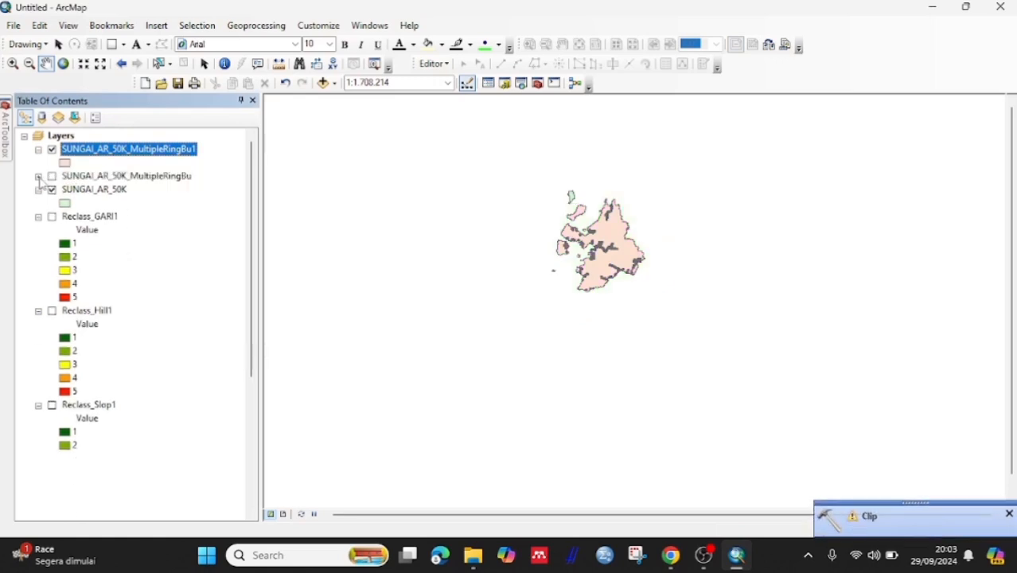
pyautogui.moveTo(80, 178); pyautogui.dragTo(114, 388)
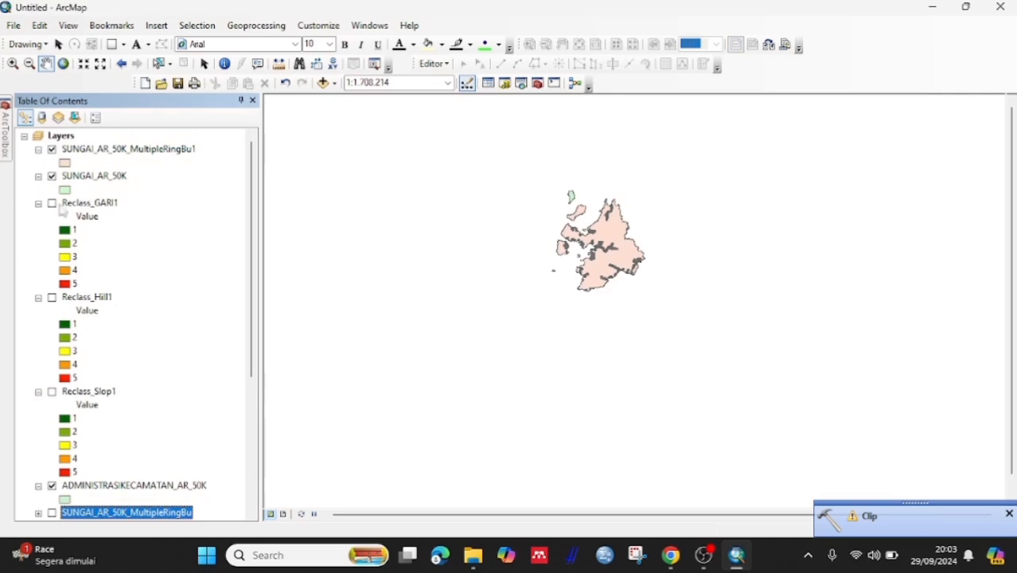
# - Convert the clipped buffer SUNGAI_AR_50K_MultipleRingBu1 from polygon to raster, using distance as the value field
pyautogui.moveTo(8, 151)
pyautogui.scroll(-15, 101, 255)
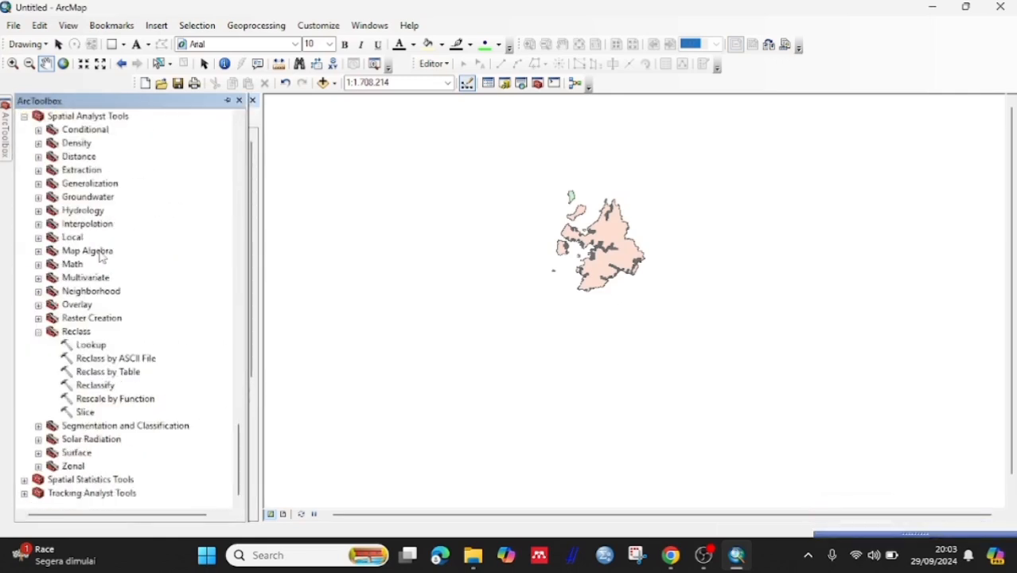
pyautogui.scroll(2, 101, 254)
pyautogui.scroll(6, 101, 255)
pyautogui.scroll(15, 112, 279)
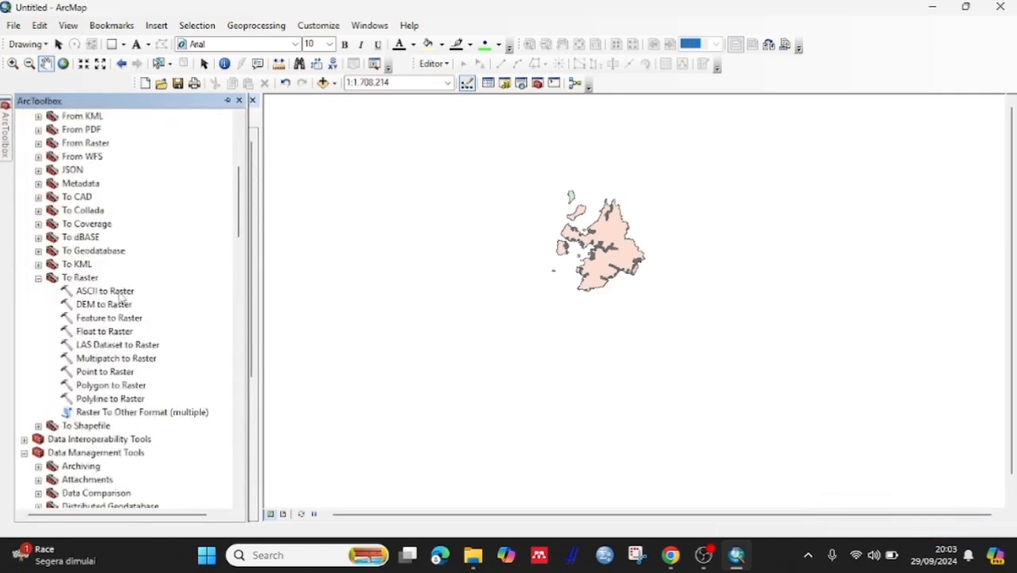
pyautogui.click(118, 386)
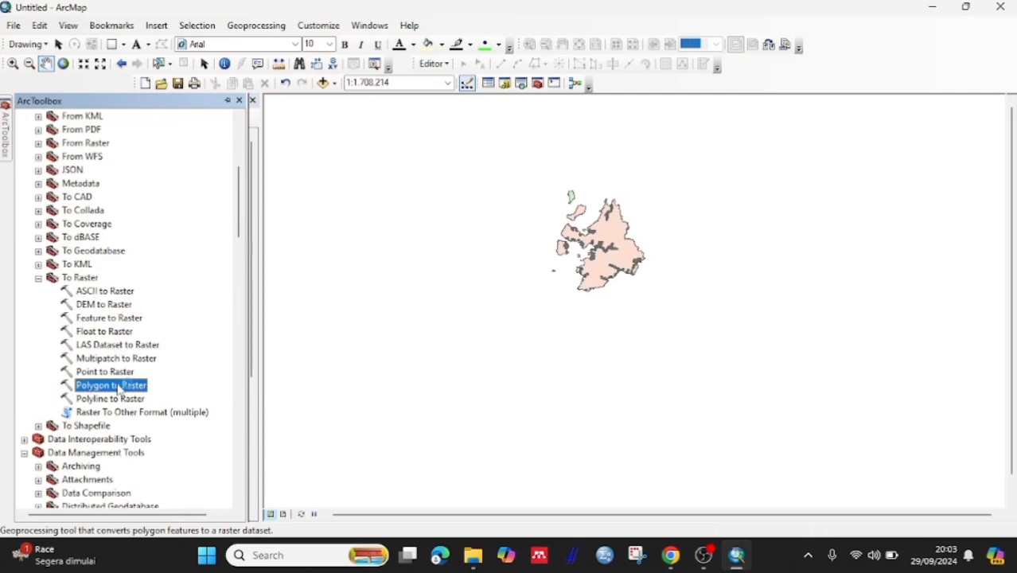
pyautogui.doubleClick(118, 386)
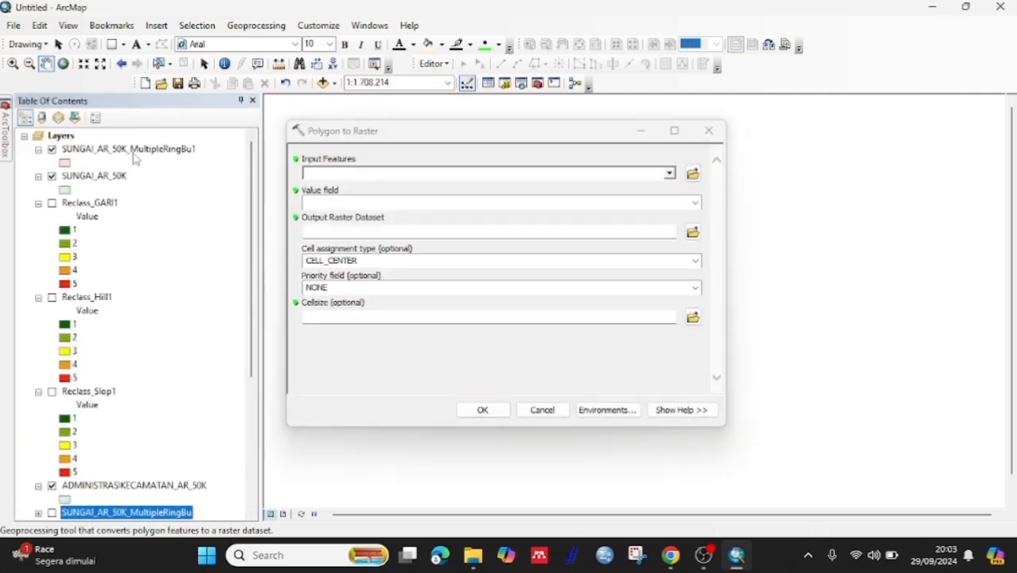
pyautogui.moveTo(136, 159); pyautogui.dragTo(312, 173)
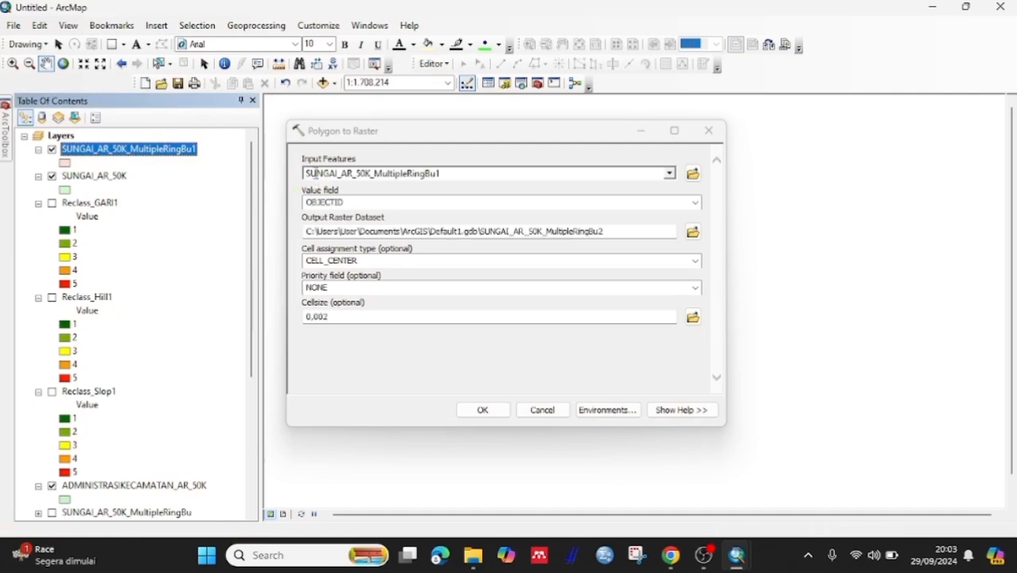
pyautogui.click(695, 202)
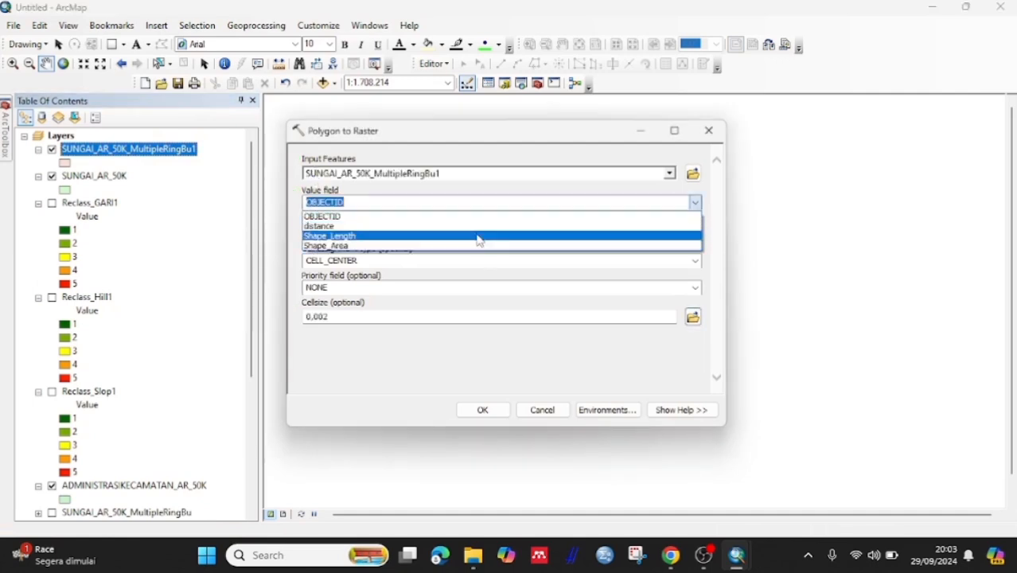
pyautogui.click(438, 226)
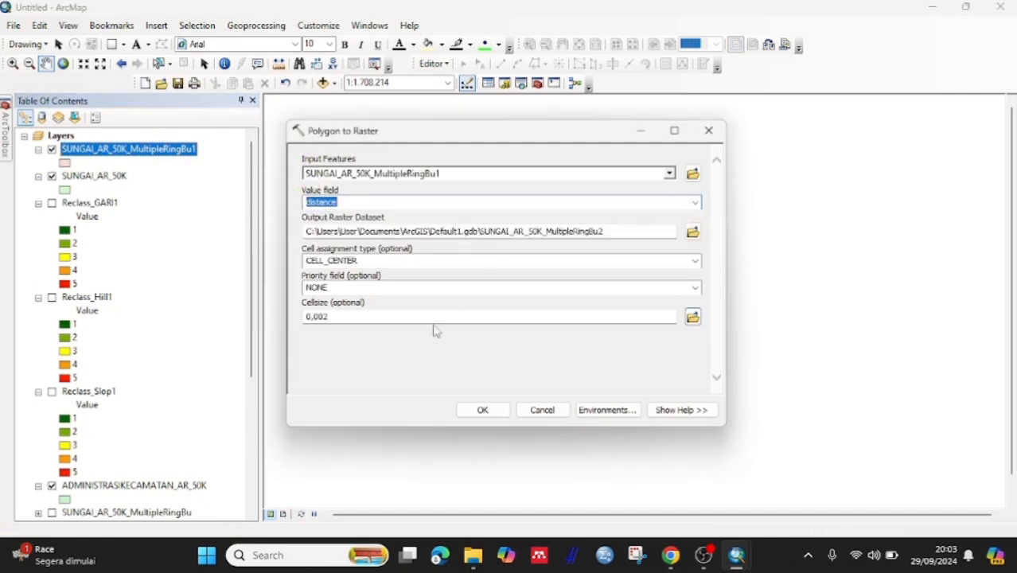
pyautogui.click(478, 409)
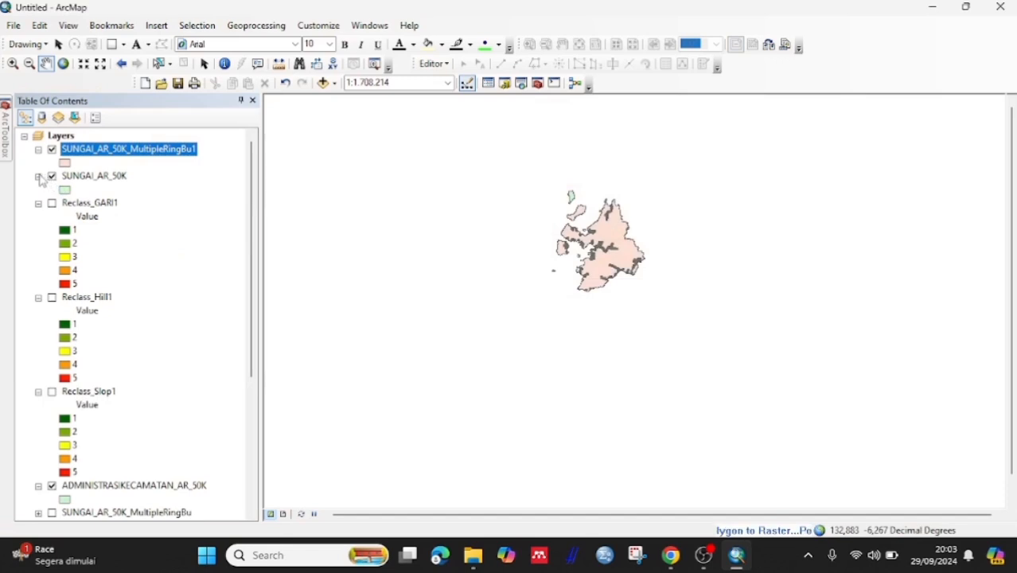
# - Collapse the SUNGAI_AR_50K layer and hide both it and SUNGAI_AR_50K_MultipleRingBu1
pyautogui.click(38, 177)
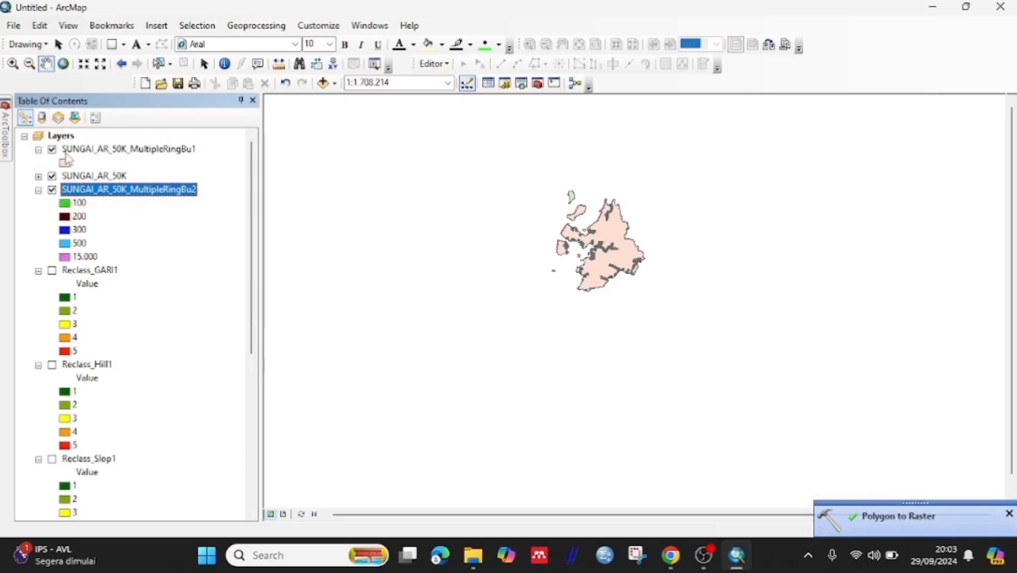
pyautogui.click(51, 150)
pyautogui.click(52, 175)
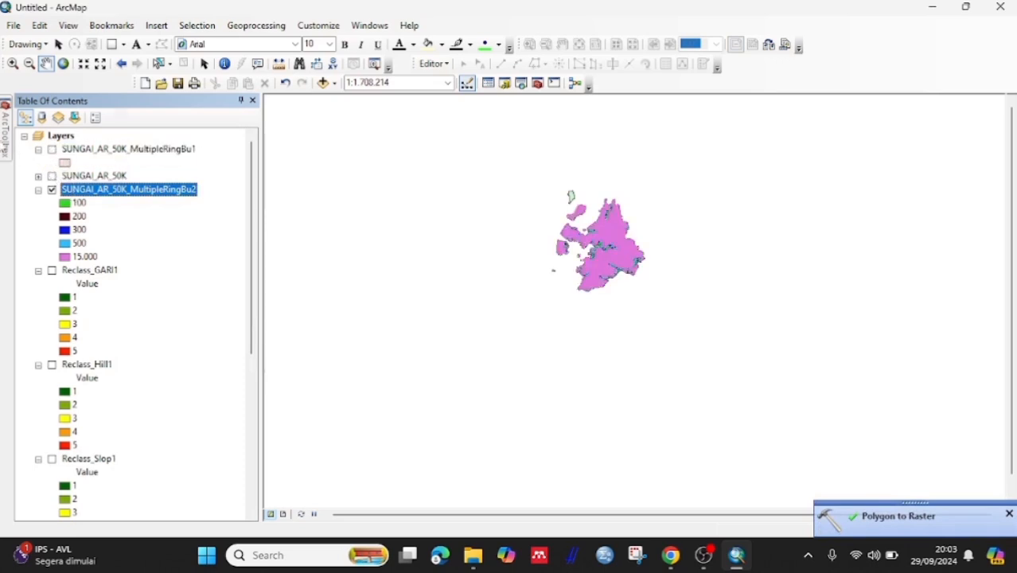
# - Reclassify the SUNGAI_AR_50K_MultipleRingBu2 raster with reversed new values, from 5 for distance 100 down to 1 for 15000
pyautogui.moveTo(4, 135)
pyautogui.scroll(-10, 148, 394)
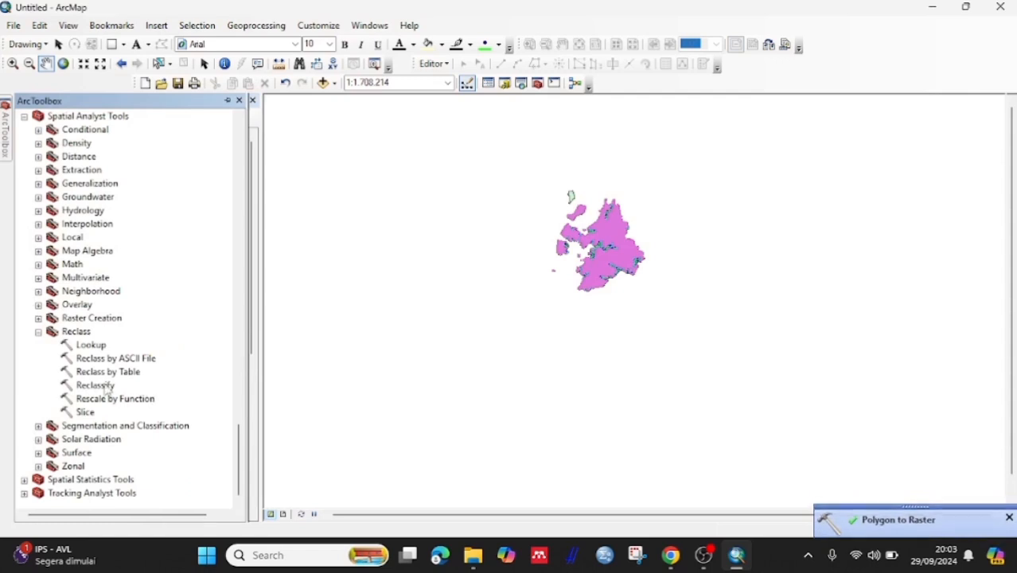
pyautogui.doubleClick(96, 385)
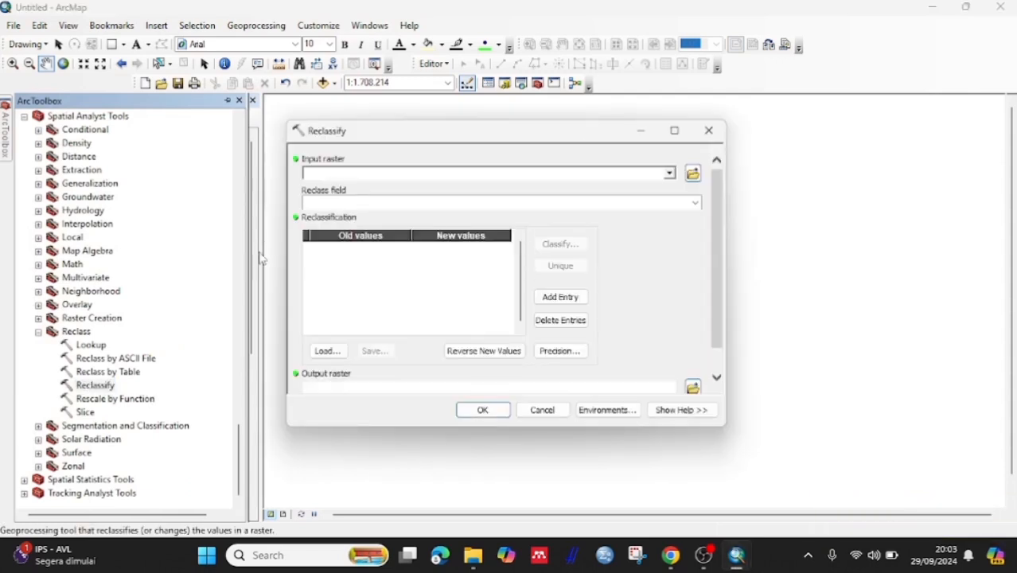
pyautogui.click(149, 190)
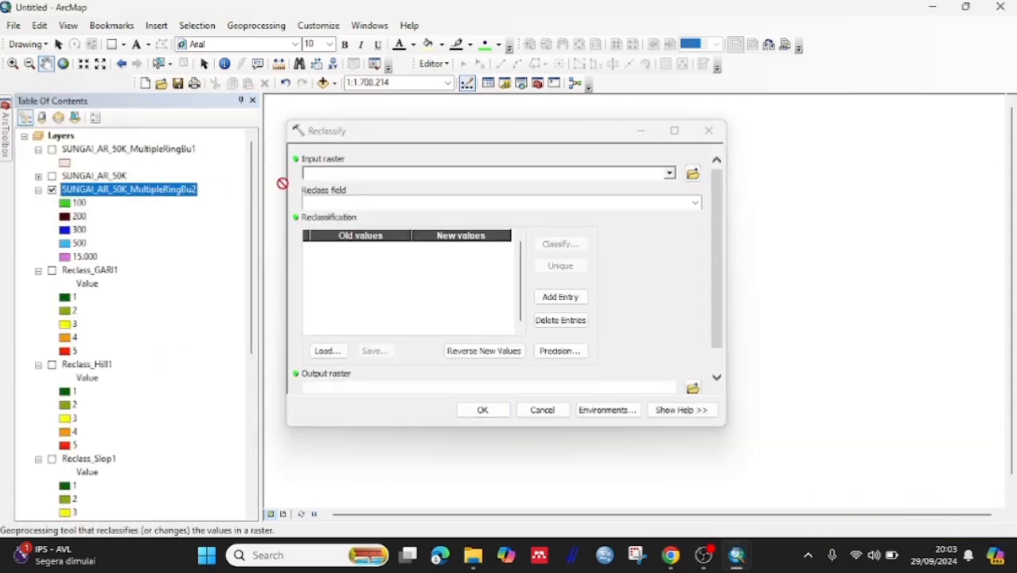
pyautogui.moveTo(338, 185); pyautogui.dragTo(338, 174)
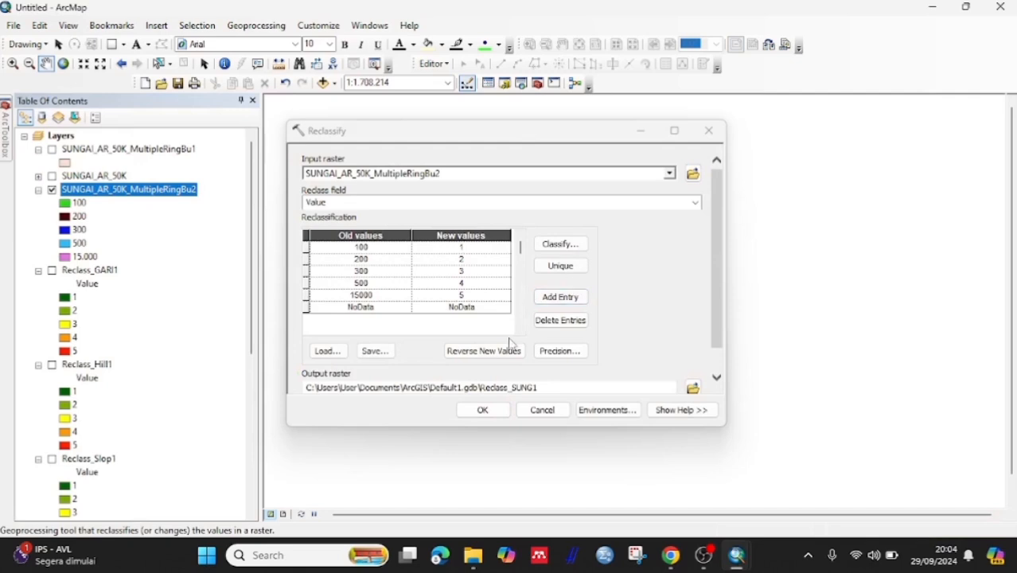
pyautogui.click(482, 410)
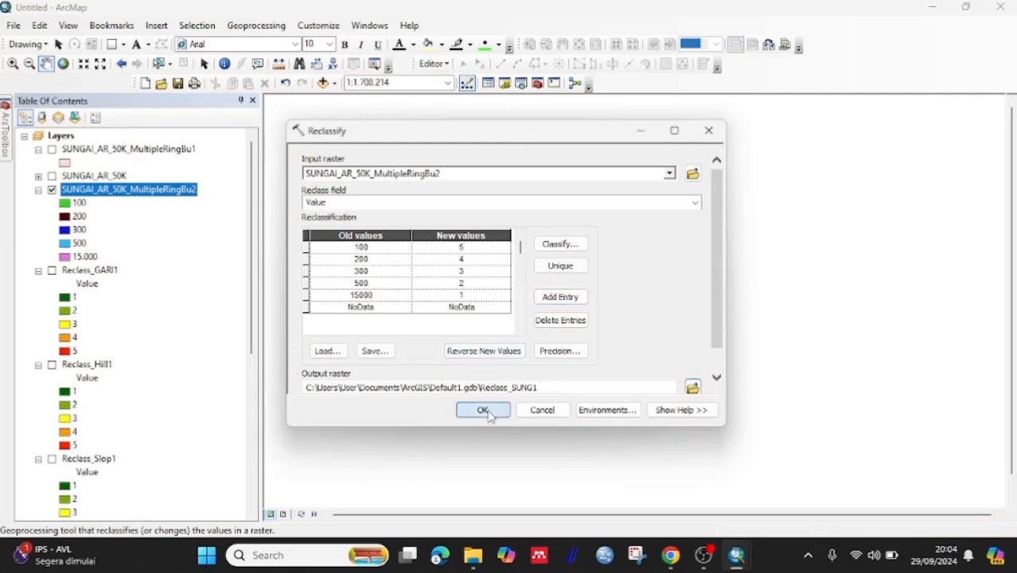
# - Collapse SUNGAI_AR_50K_MultipleRingBu1 and apply the green-yellow-red color scheme to the unique values of the Reclass_SUNG1 layer
pyautogui.click(39, 149)
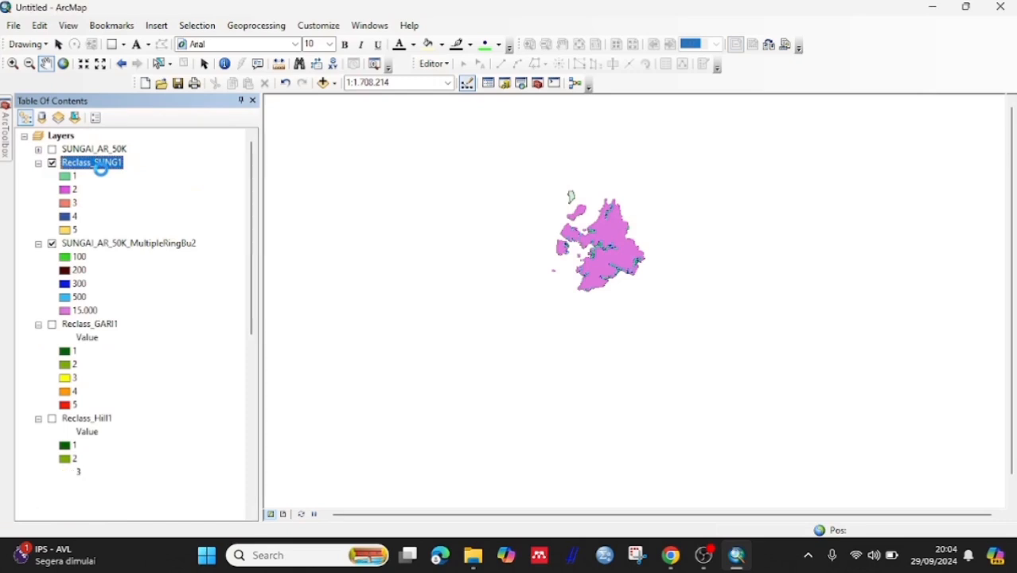
pyautogui.rightClick(98, 163)
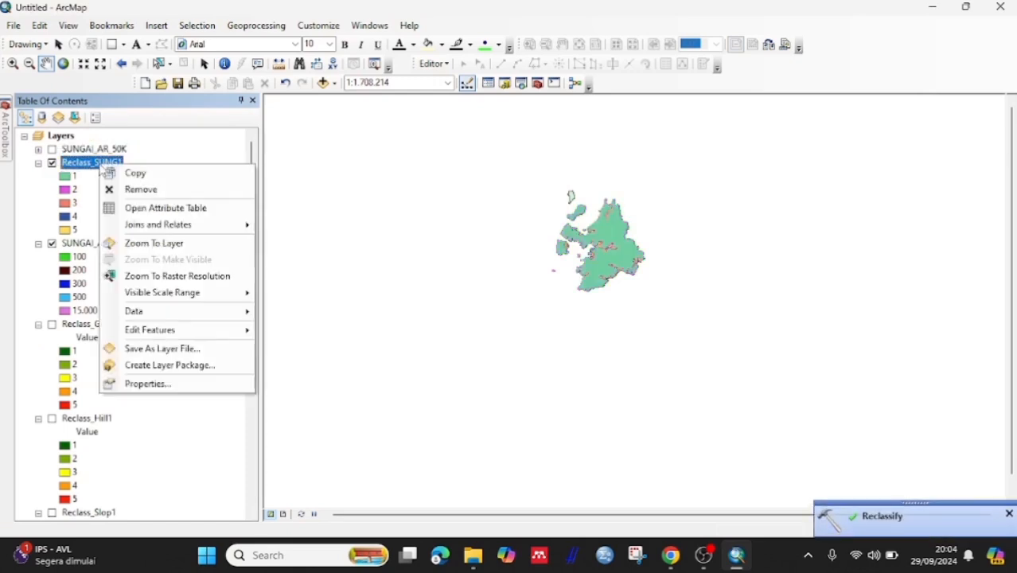
pyautogui.click(151, 383)
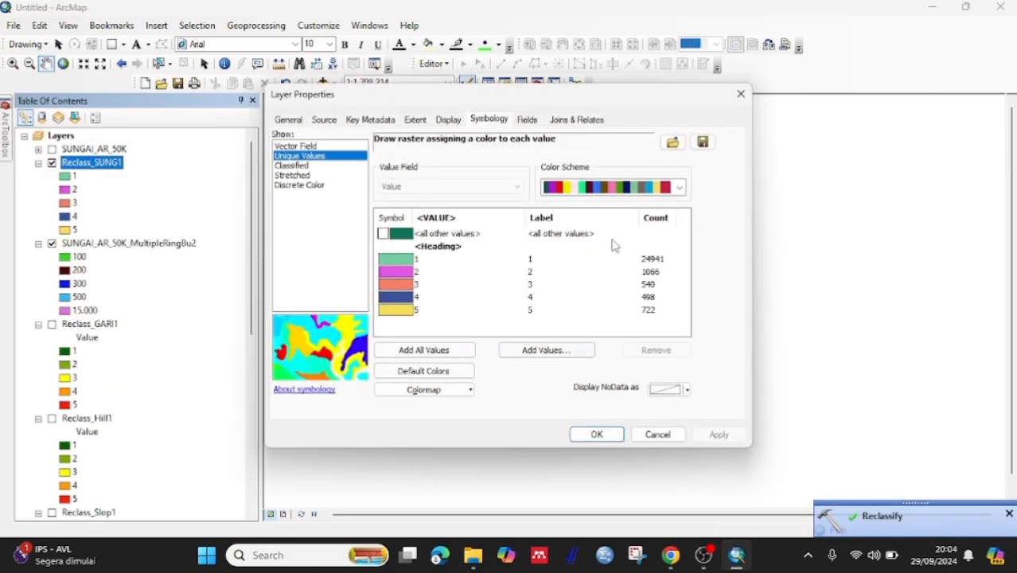
pyautogui.click(679, 186)
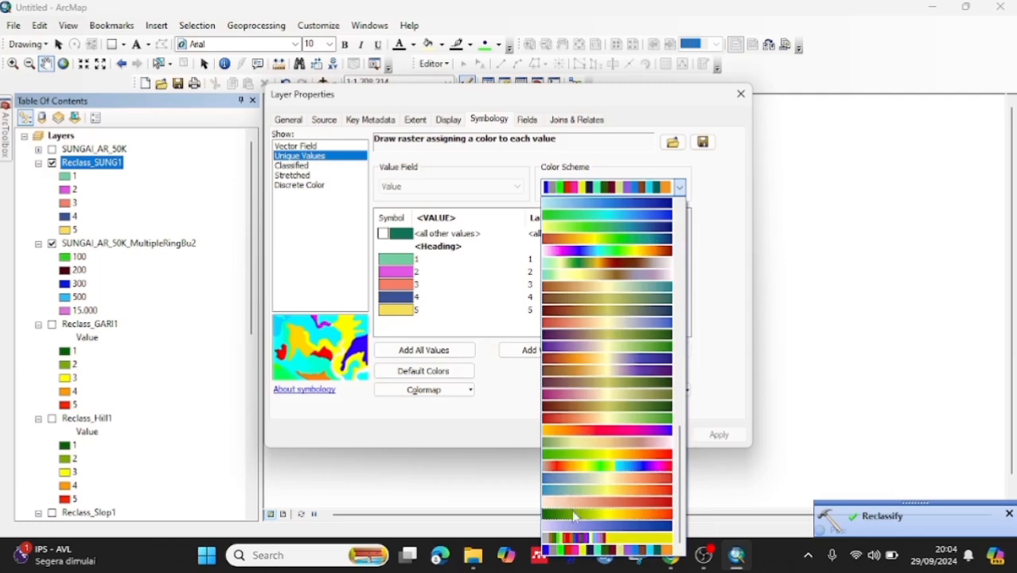
pyautogui.click(572, 513)
pyautogui.click(598, 434)
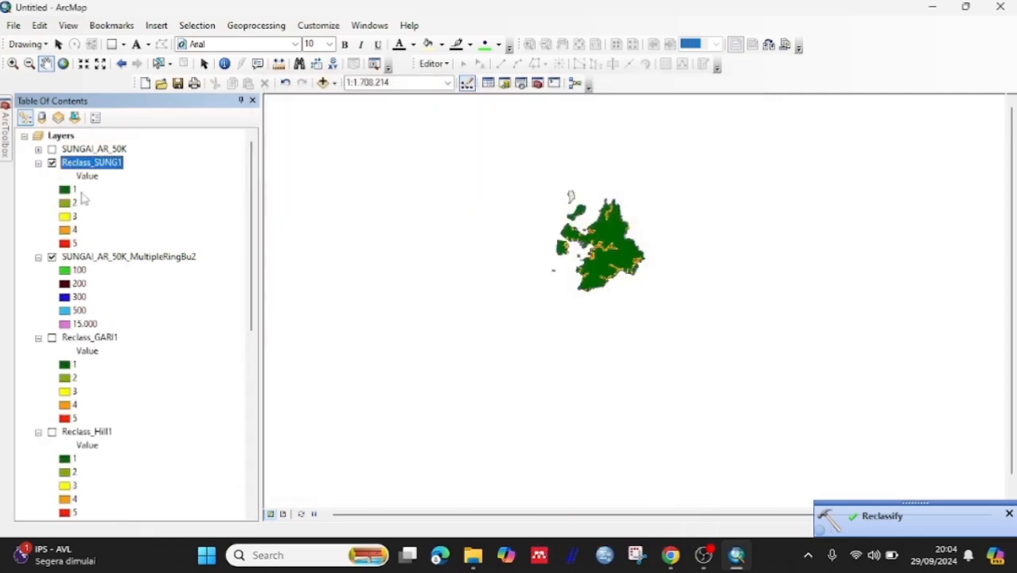
# - Move the SUNGAI_AR_50K and SUNGAI_AR_50K_MultipleRingBu2 layers below ADMINISTRASIKECAMATAN_AR_50K, with the MultipleRingBu2 raster hidden and collapsed
pyautogui.moveTo(82, 154); pyautogui.dragTo(85, 312)
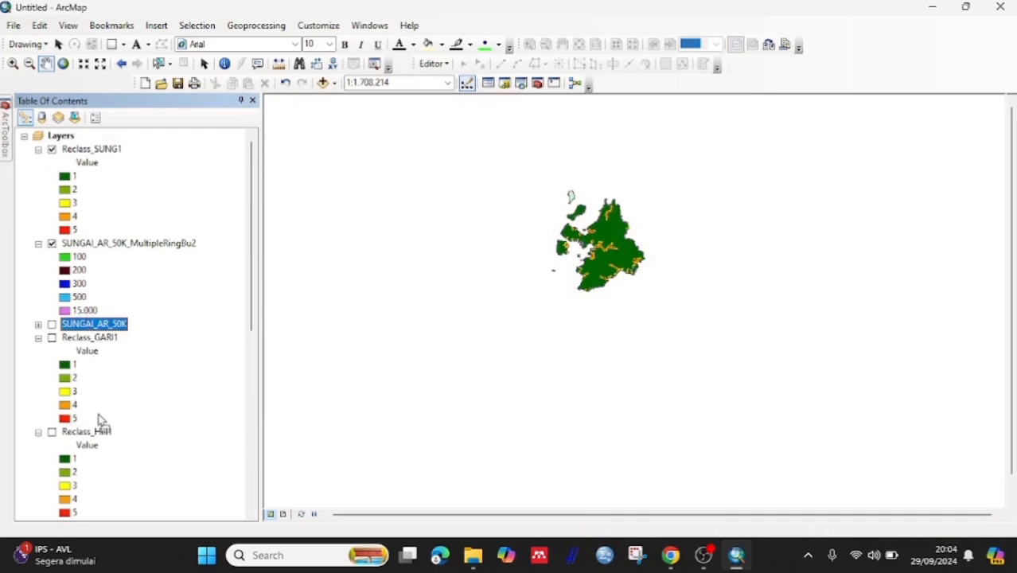
pyautogui.moveTo(100, 420); pyautogui.dragTo(158, 519)
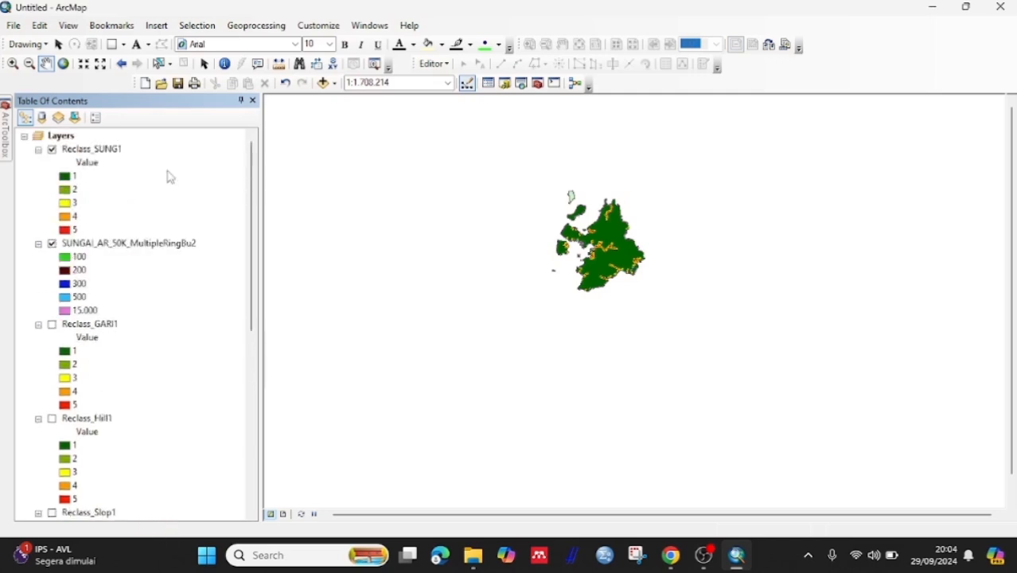
pyautogui.click(51, 245)
pyautogui.click(38, 246)
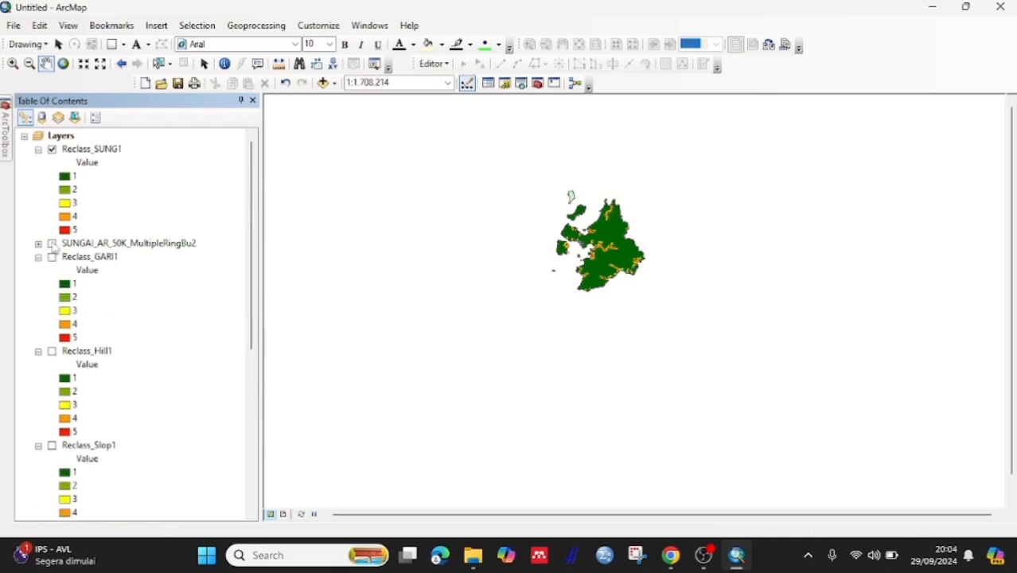
pyautogui.moveTo(78, 244); pyautogui.dragTo(142, 508)
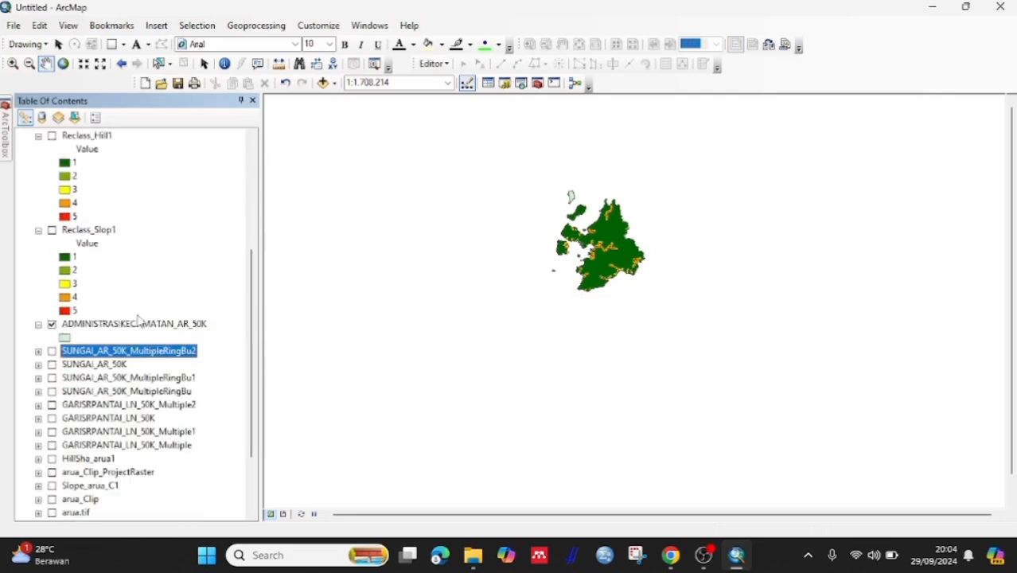
# - Search for "raster calculator" and open the Spatial Analyst Raster Calculator tool
pyautogui.click(370, 25)
pyautogui.click(406, 127)
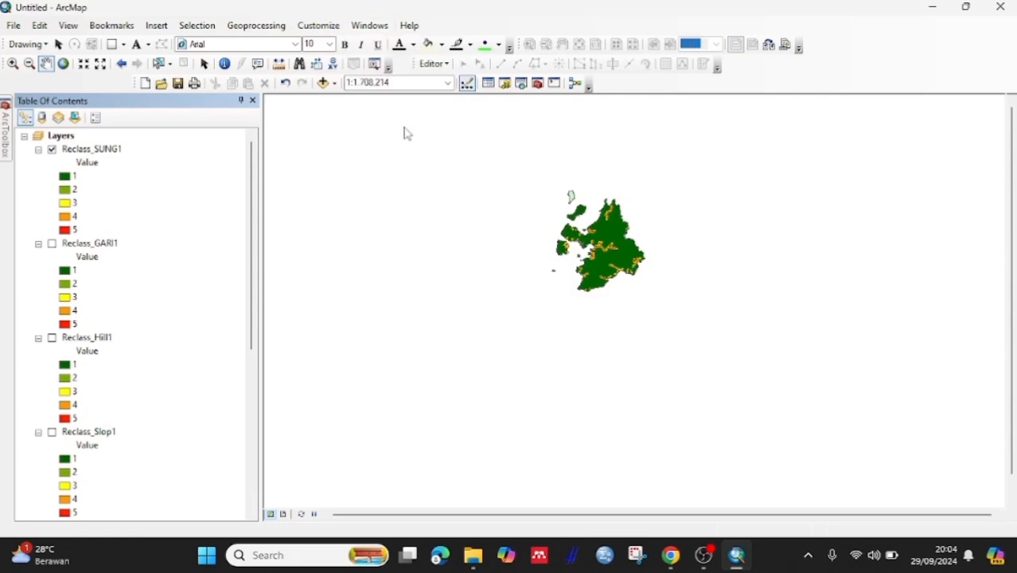
pyautogui.write('raster calculator')
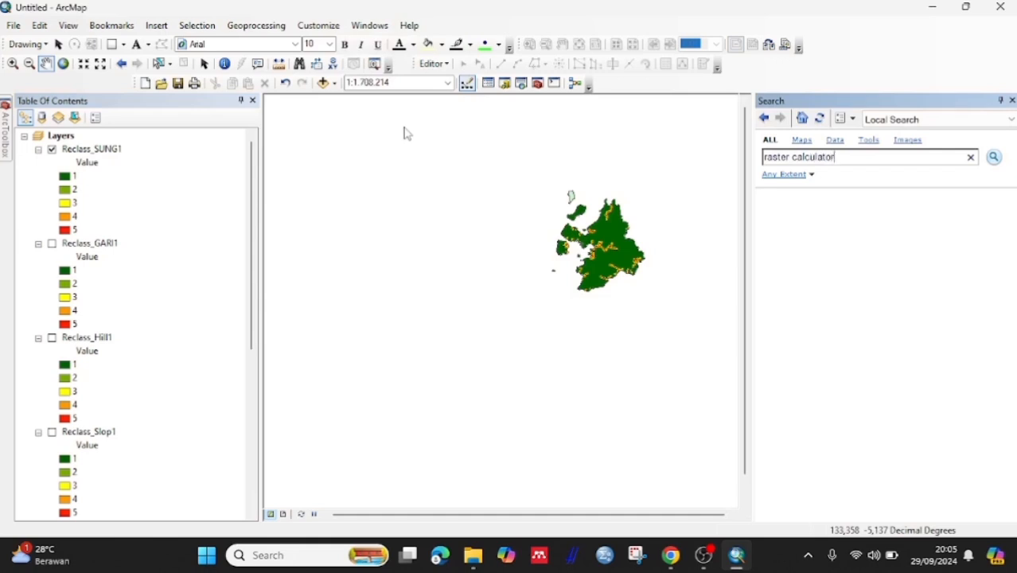
pyautogui.press('Return')
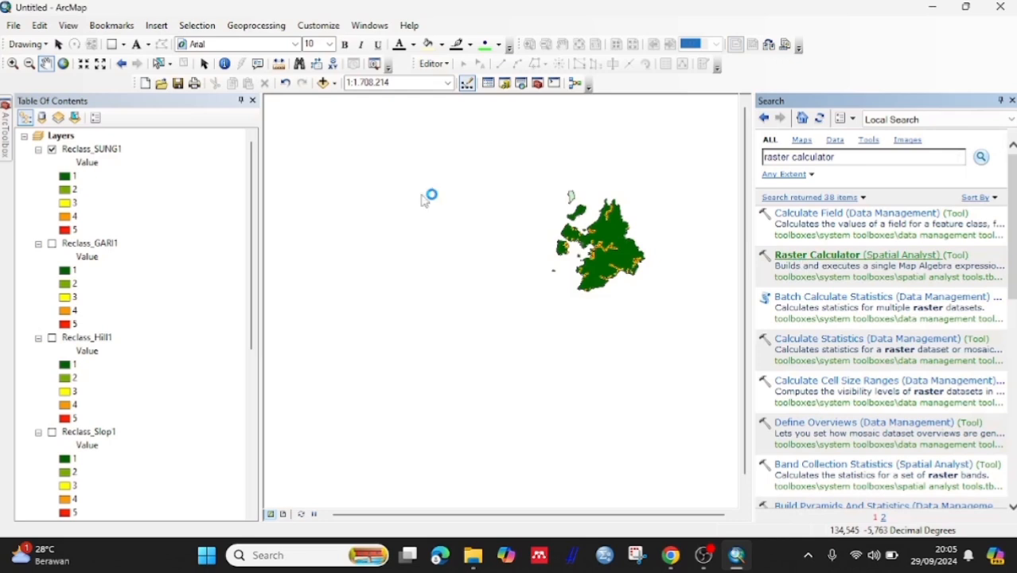
# - Start the map algebra expression with "Reclass_SUNG1" * 15 + "Reclass_GARI1" * 30
pyautogui.doubleClick(365, 198)
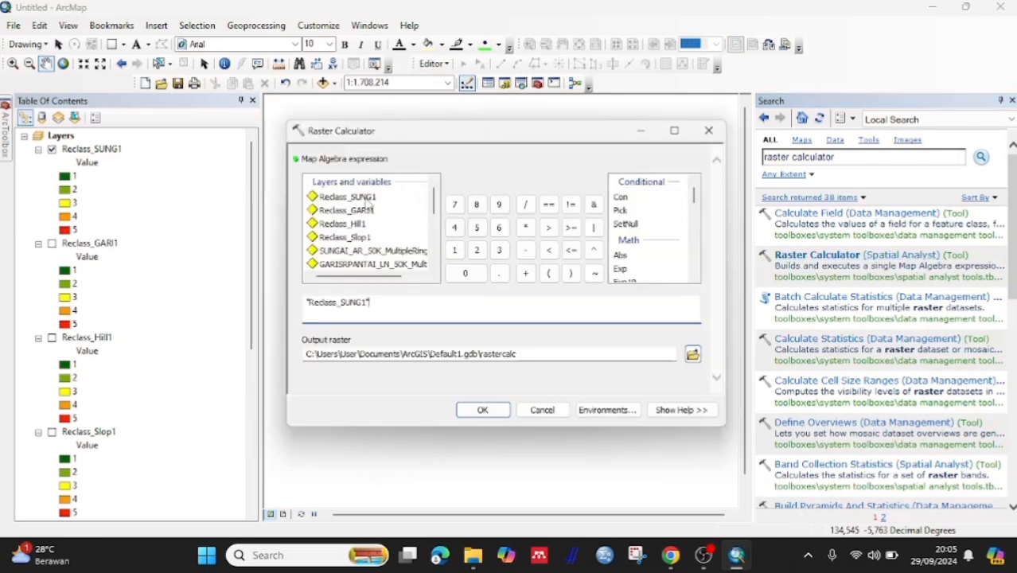
pyautogui.click(525, 227)
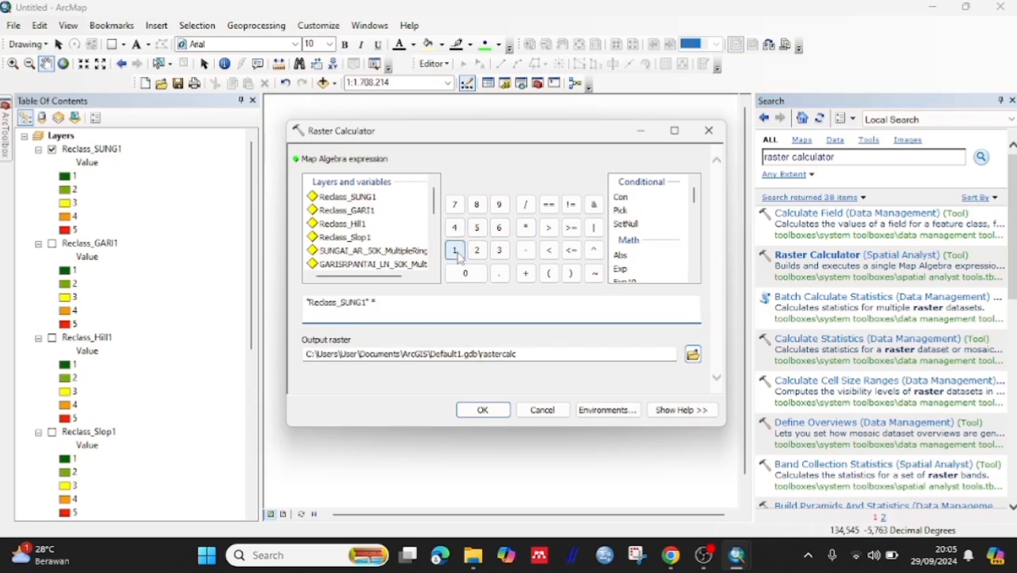
pyautogui.click(455, 251)
pyautogui.click(476, 229)
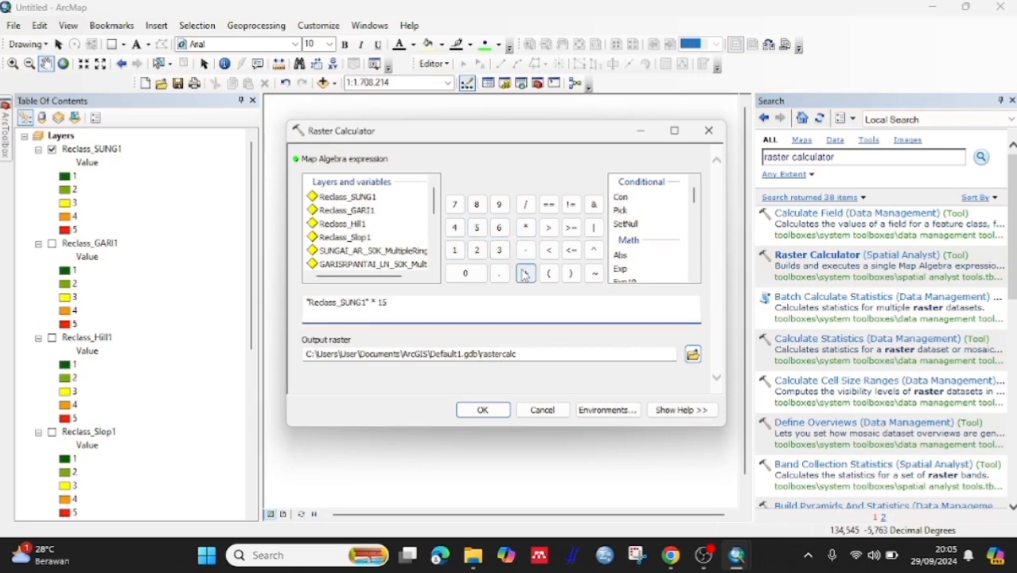
pyautogui.click(525, 275)
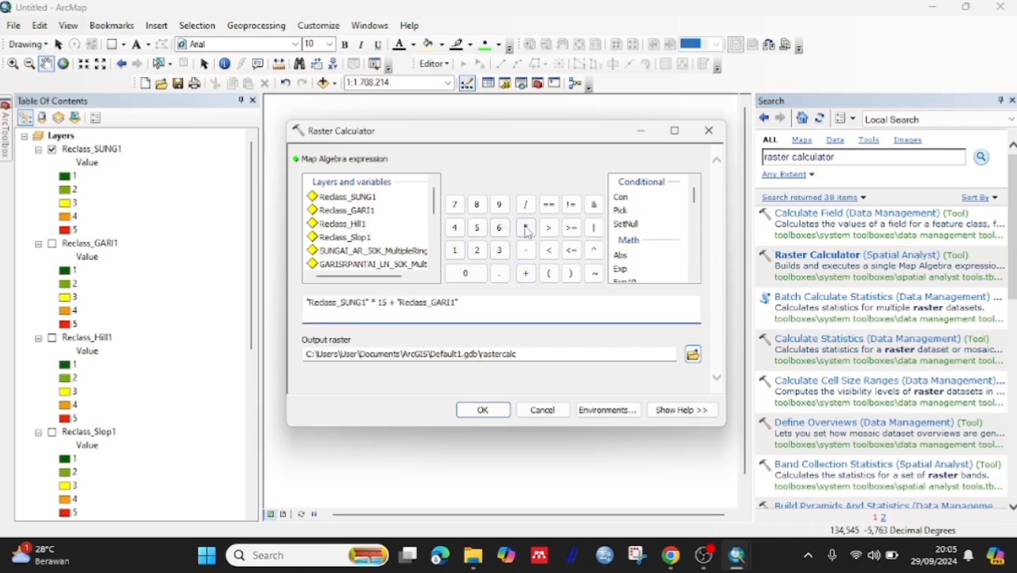
pyautogui.click(525, 228)
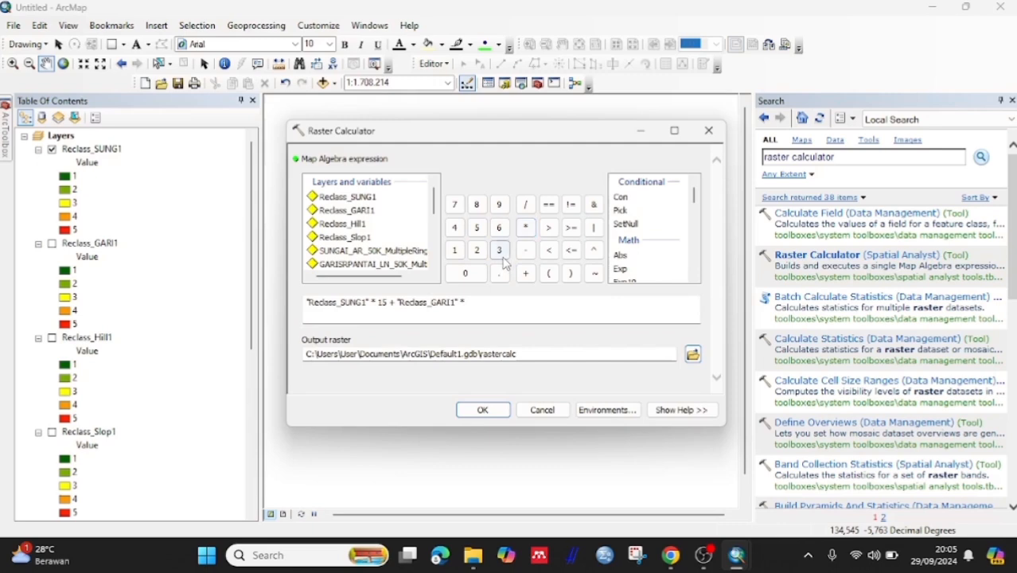
pyautogui.click(500, 251)
pyautogui.click(475, 272)
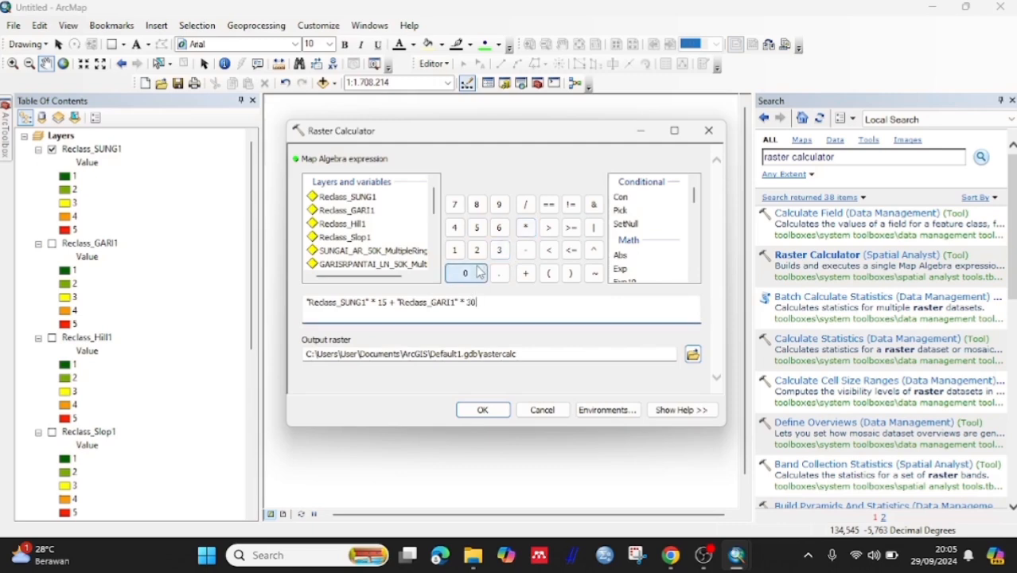
# - Extend the expression with + "Reclass_Hill1" * 30 + "Reclass_Slop1" * 25 and run the calculation with output raster rastercalc
pyautogui.click(525, 273)
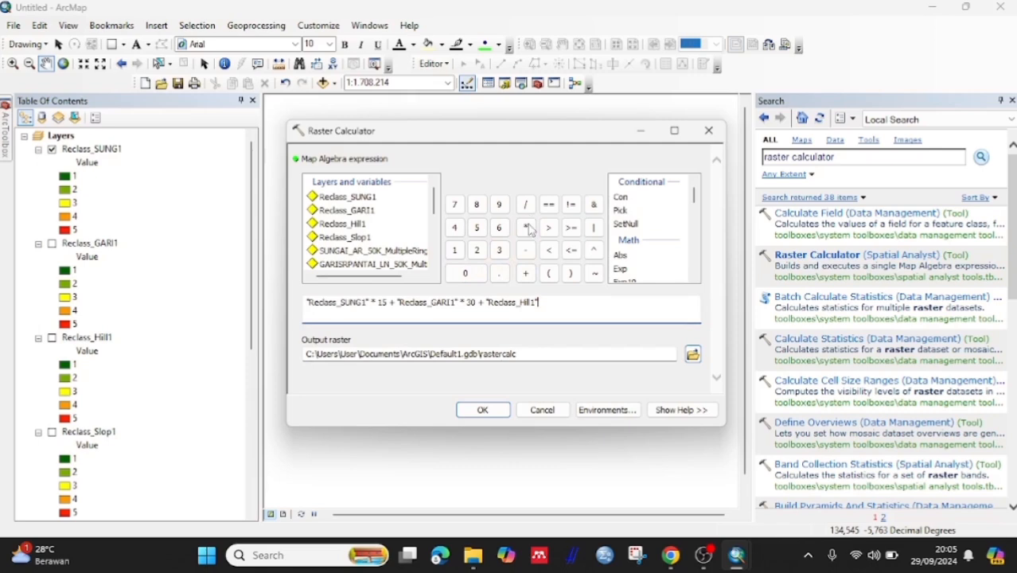
pyautogui.click(526, 228)
pyautogui.click(499, 251)
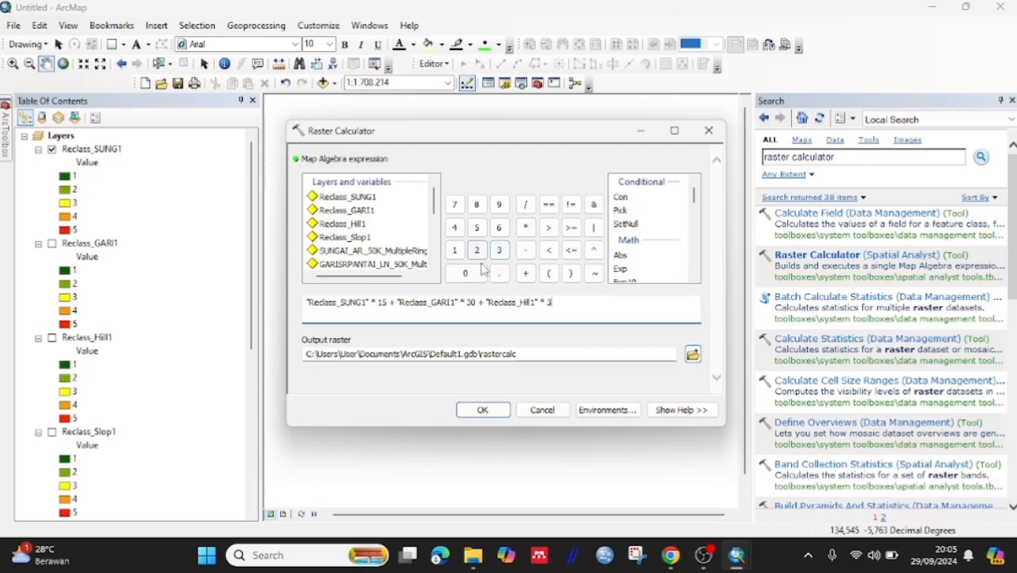
pyautogui.click(475, 272)
pyautogui.click(525, 273)
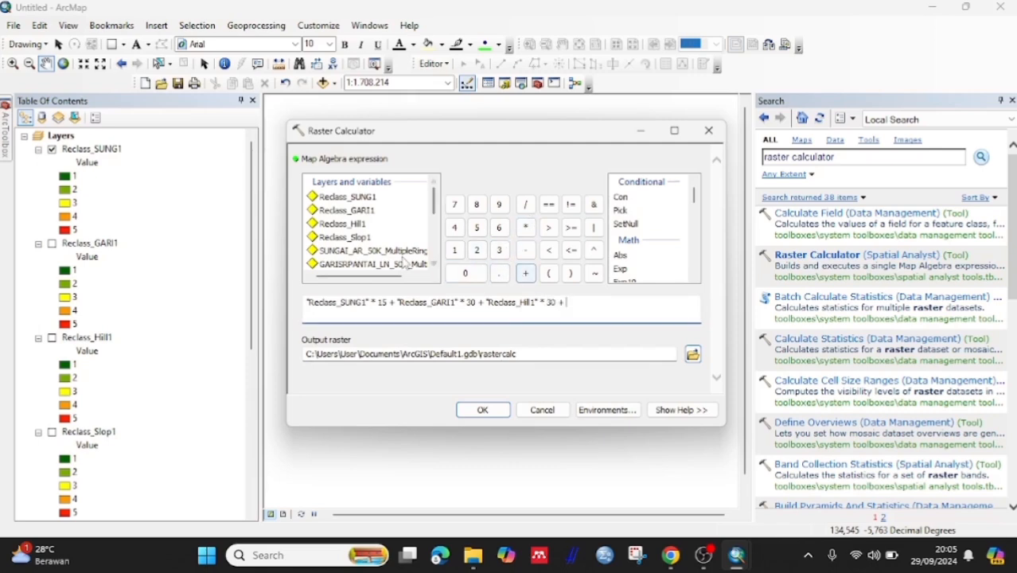
pyautogui.click(525, 227)
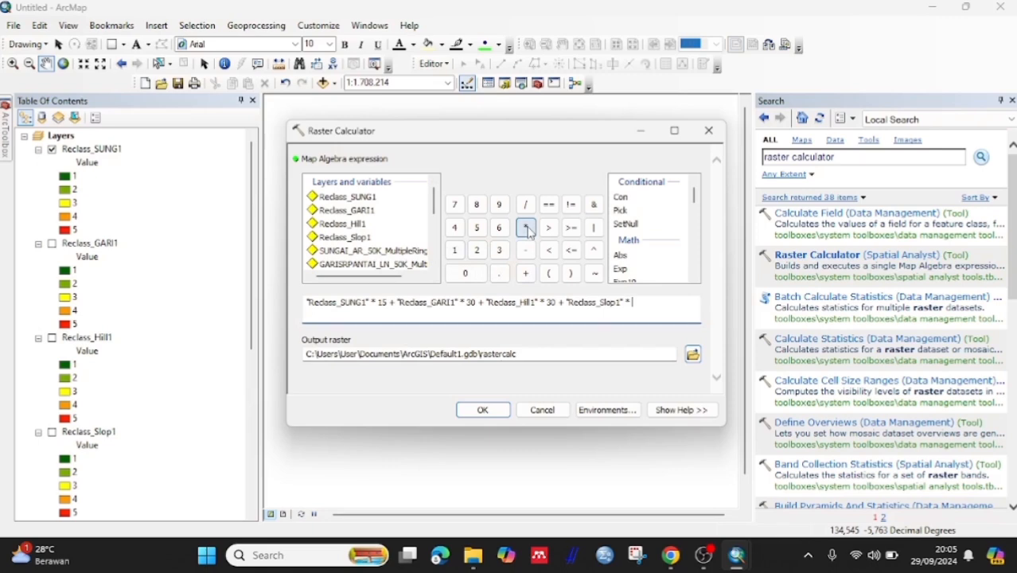
pyautogui.click(486, 251)
pyautogui.click(478, 230)
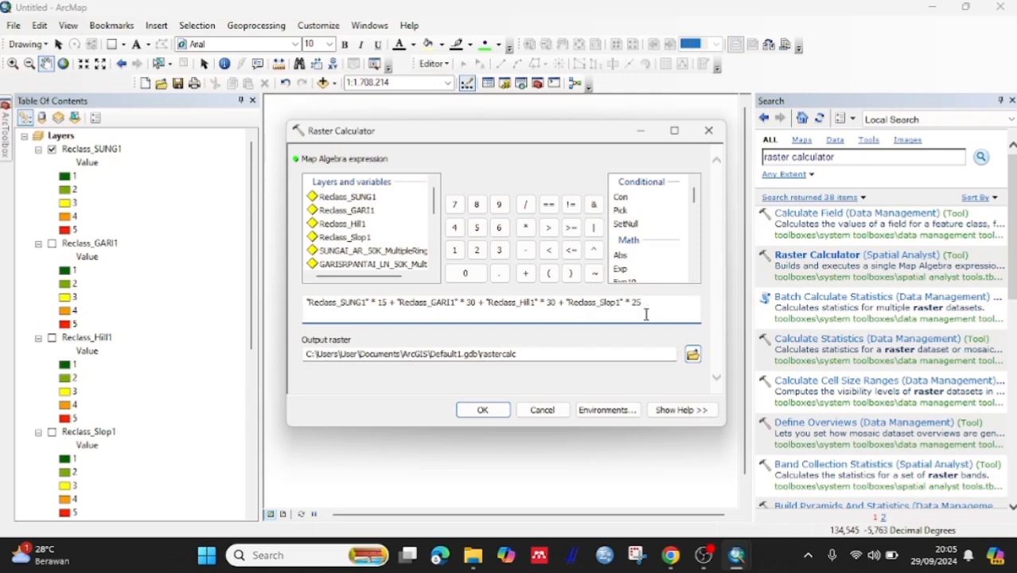
pyautogui.click(621, 352)
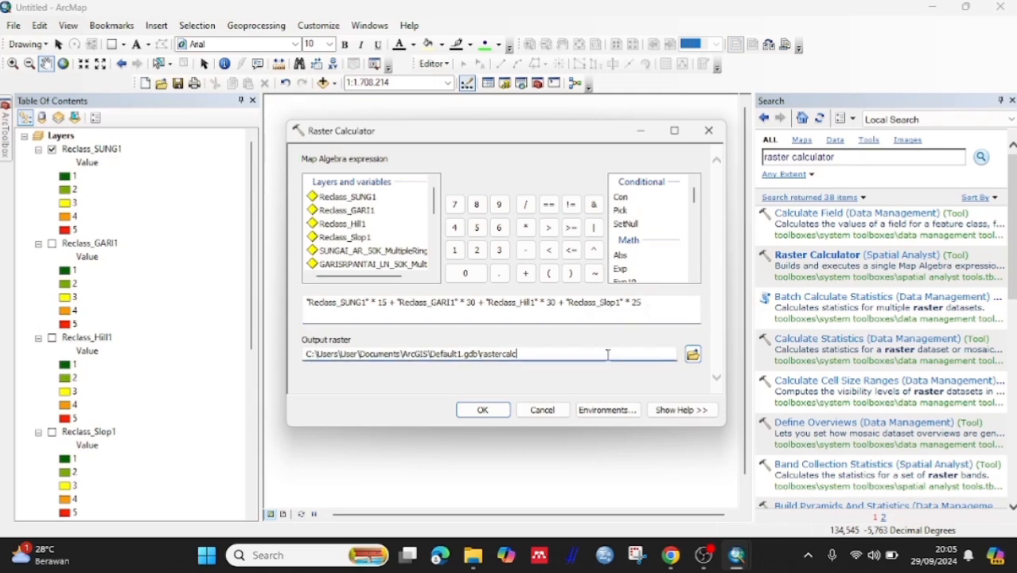
pyautogui.click(499, 409)
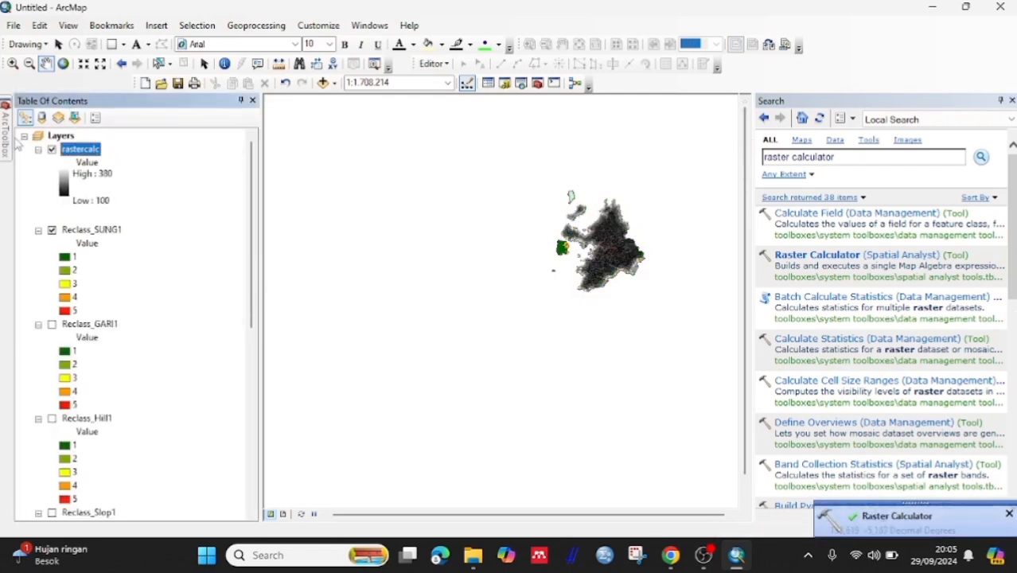
# - Reclassify the rastercalc raster into 5 natural breaks classes with new values 1 to 5, output as Reclass_rast1
pyautogui.moveTo(4, 121)
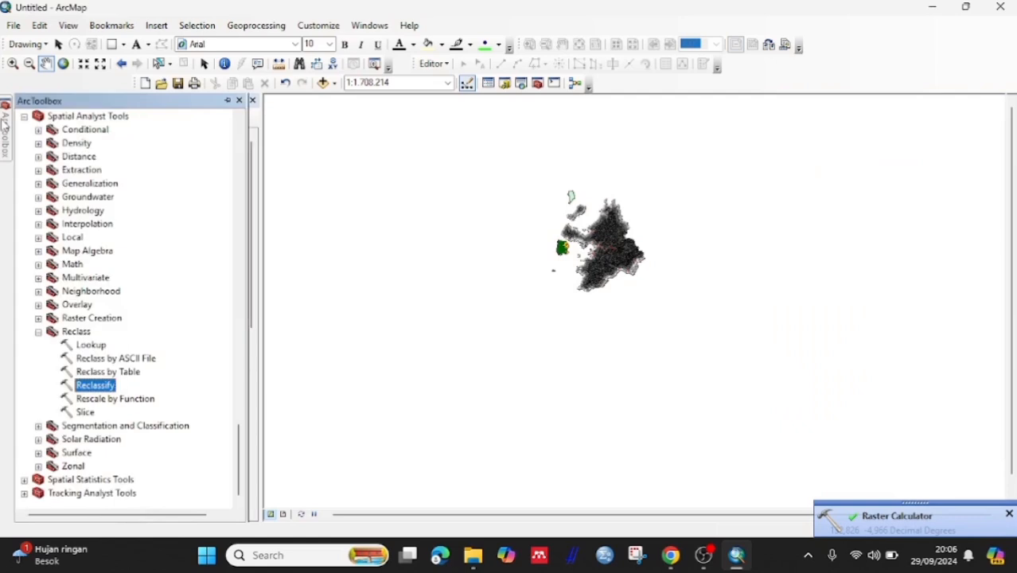
pyautogui.doubleClick(95, 385)
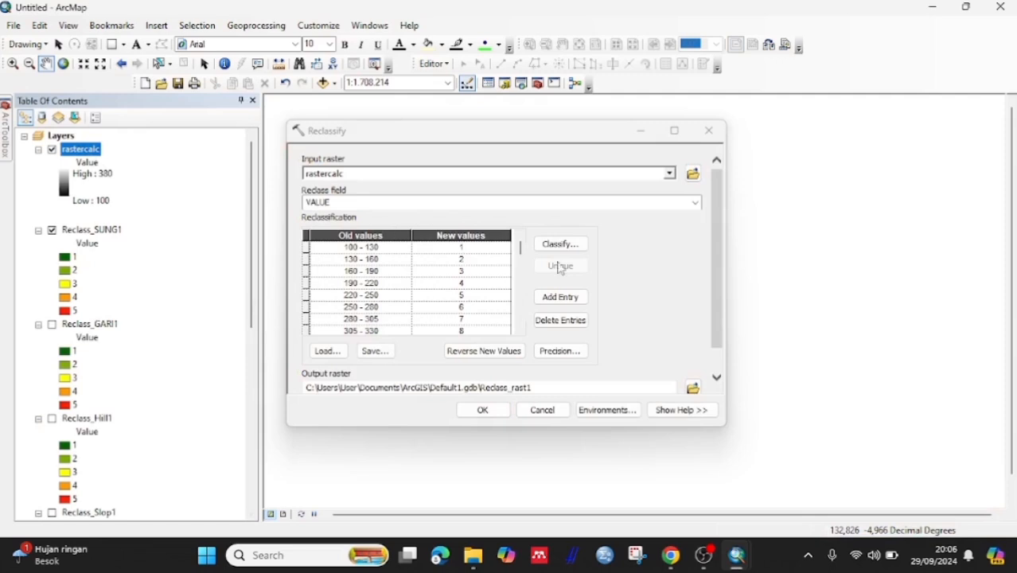
pyautogui.click(579, 241)
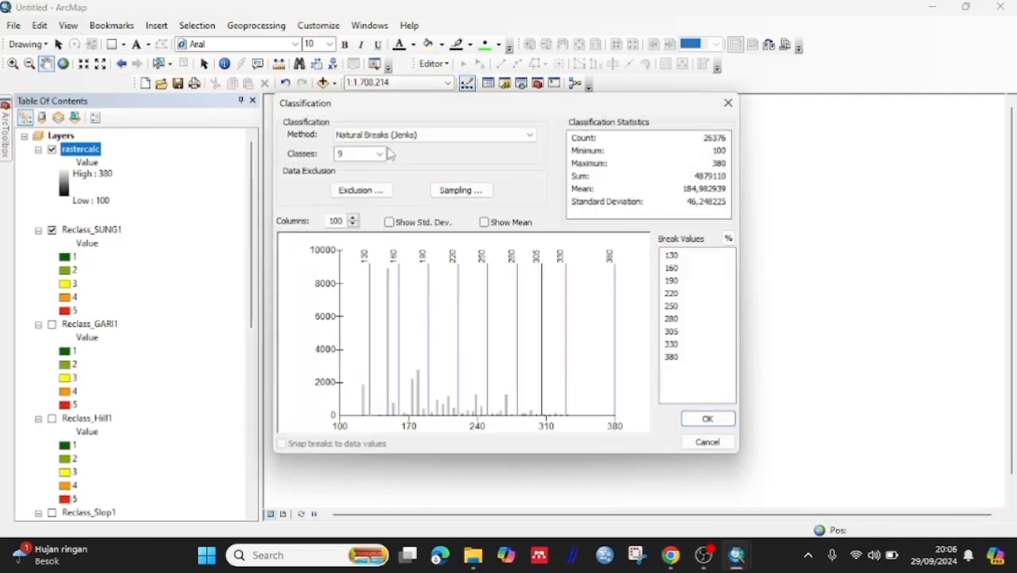
pyautogui.click(380, 153)
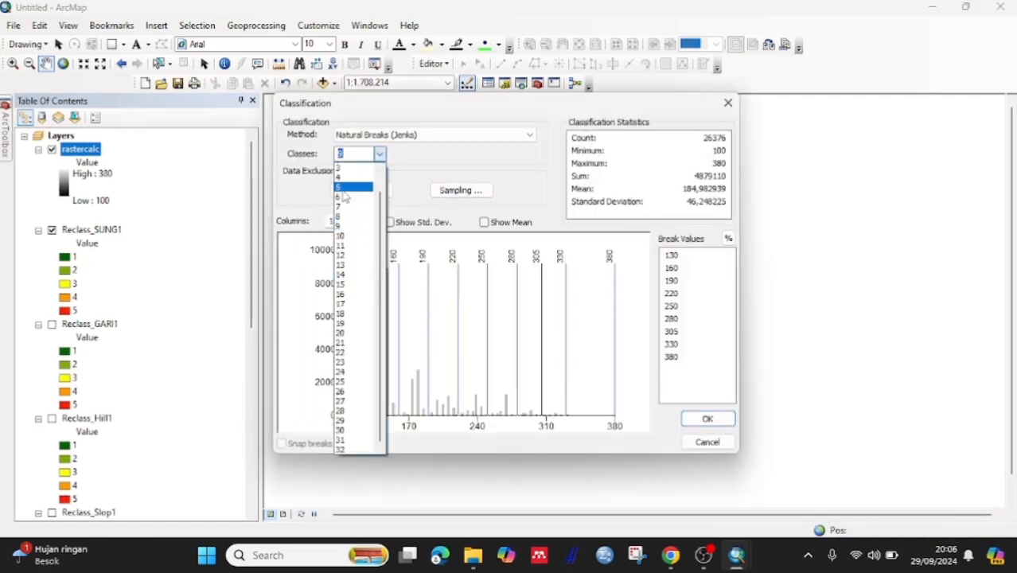
pyautogui.click(345, 188)
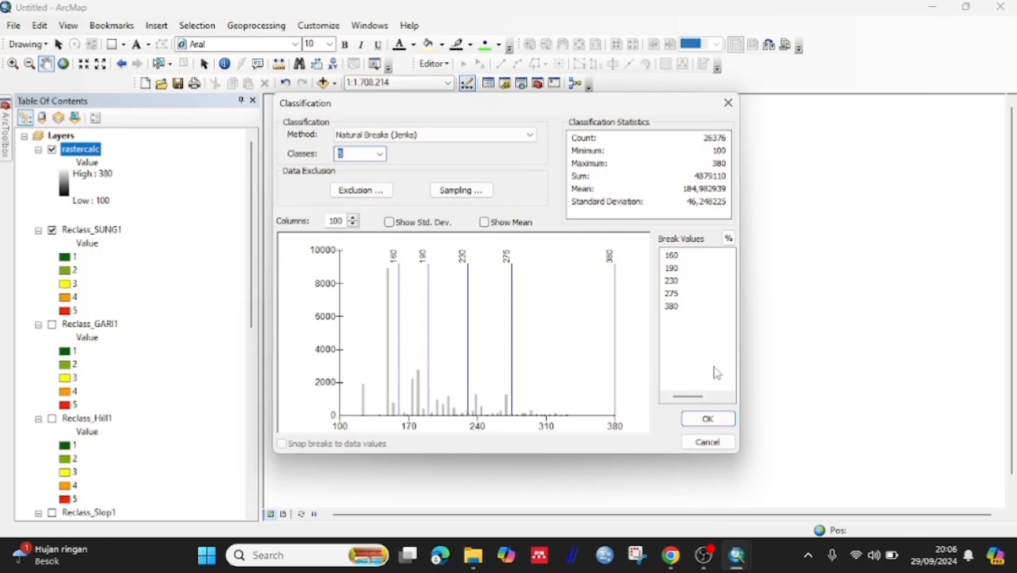
pyautogui.click(710, 420)
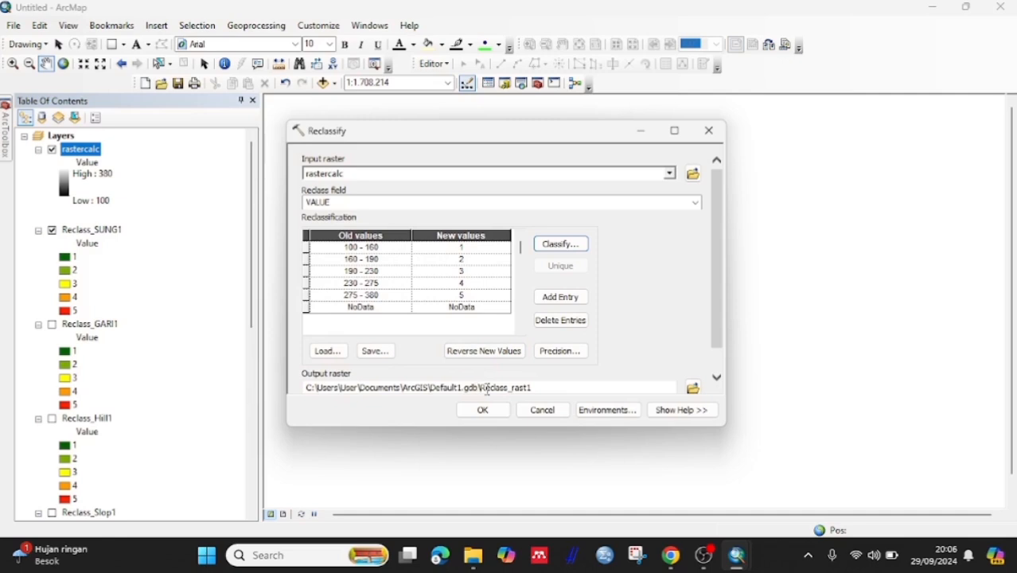
pyautogui.click(487, 409)
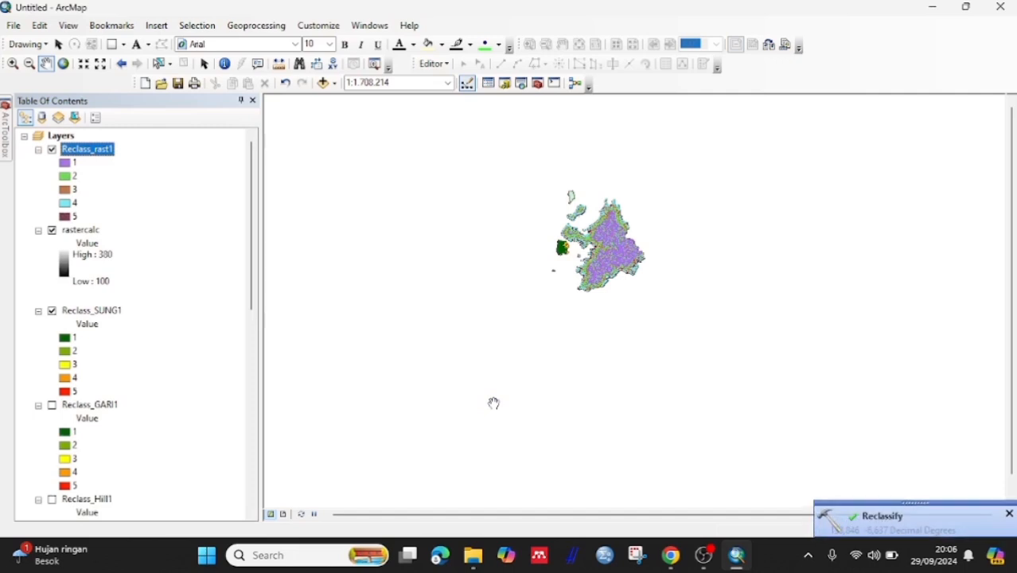
# - Hide rastercalc and Reclass_SUNG1 and apply the green-yellow-red color scheme to the unique values of Reclass_rast1
pyautogui.click(52, 230)
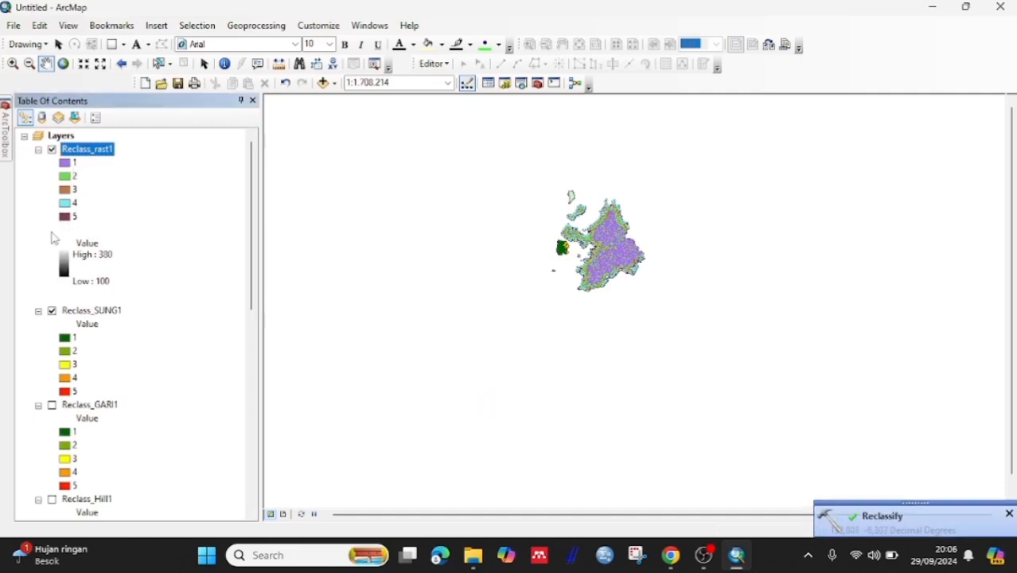
pyautogui.click(52, 311)
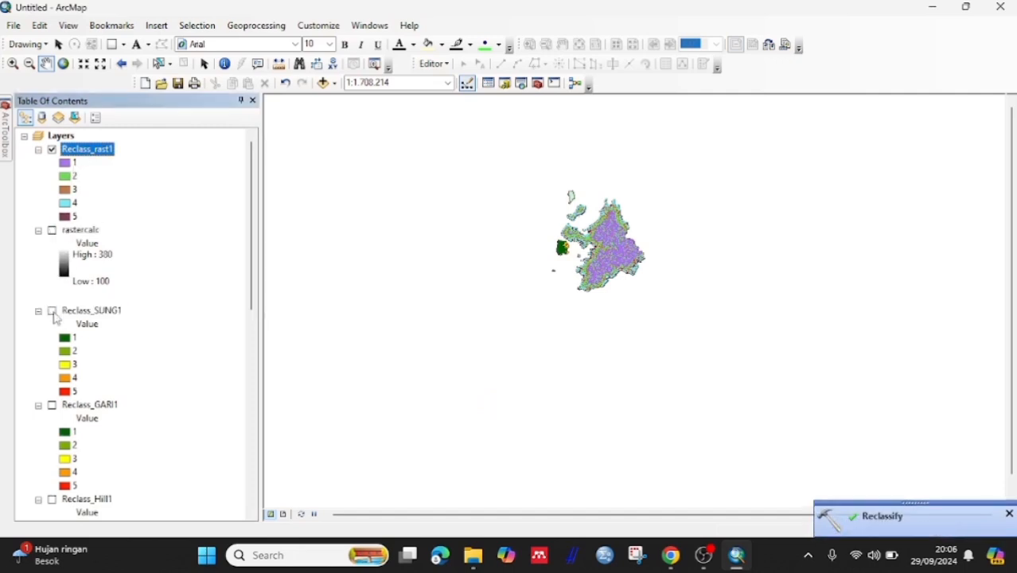
pyautogui.rightClick(89, 155)
pyautogui.click(132, 367)
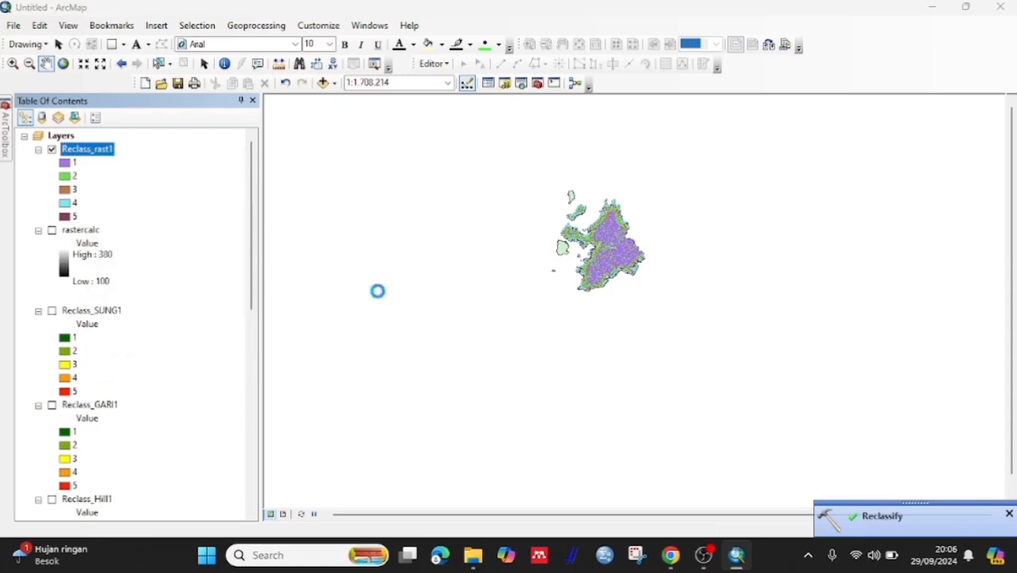
pyautogui.click(679, 187)
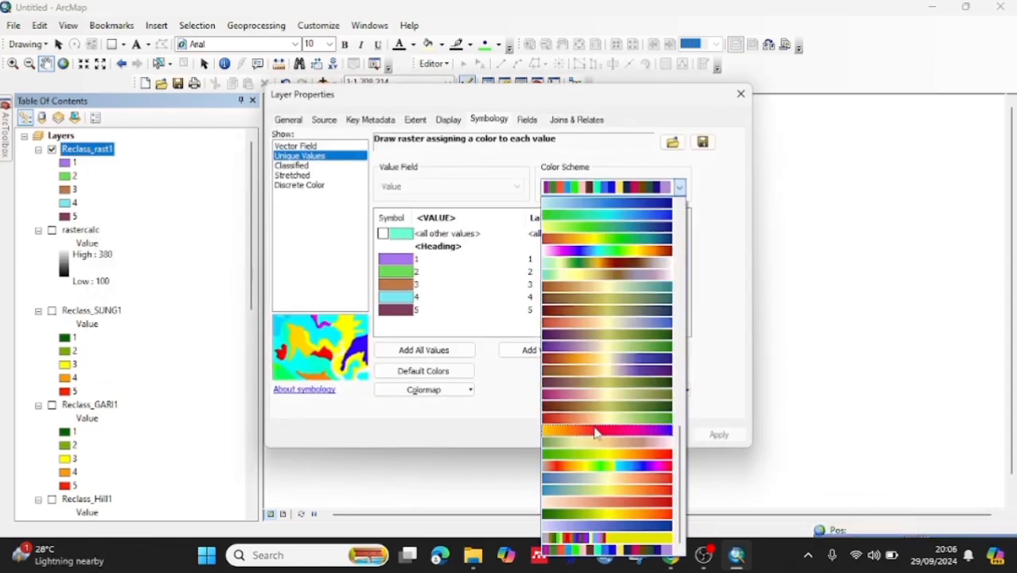
pyautogui.click(589, 514)
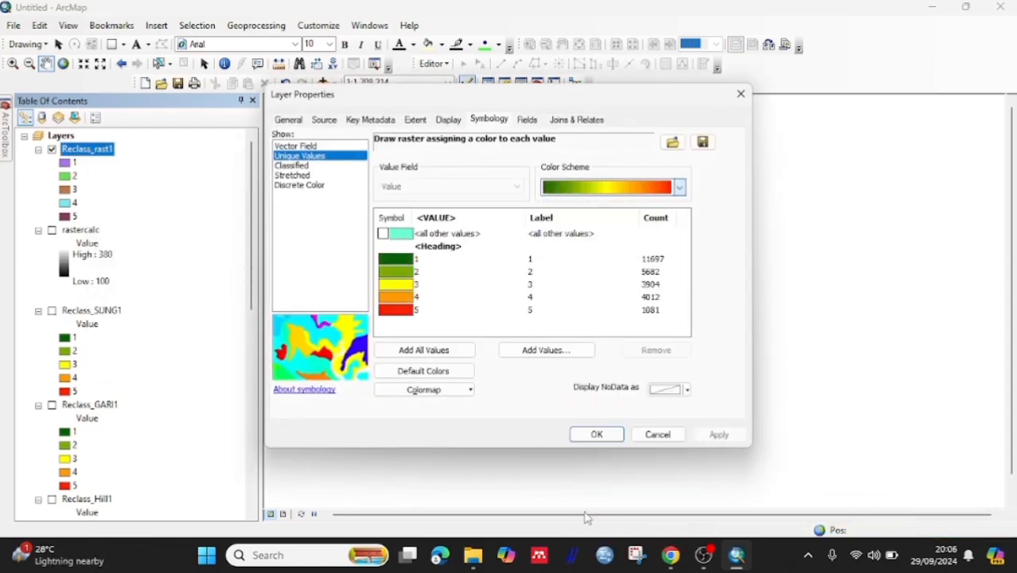
pyautogui.click(609, 435)
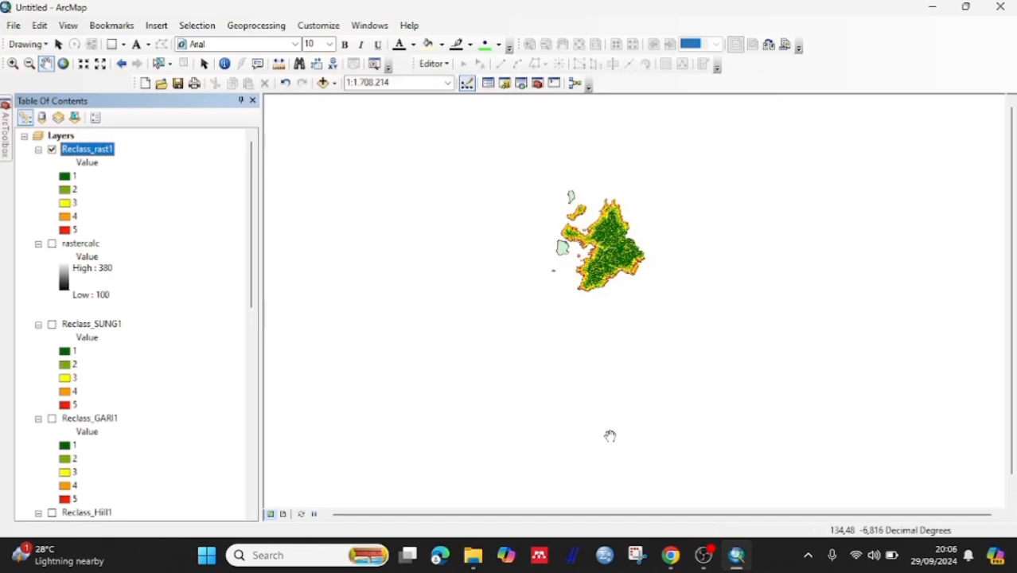
# - Switch the map of the Aru Islands from data view to layout view
pyautogui.moveTo(616, 292); pyautogui.dragTo(594, 325)
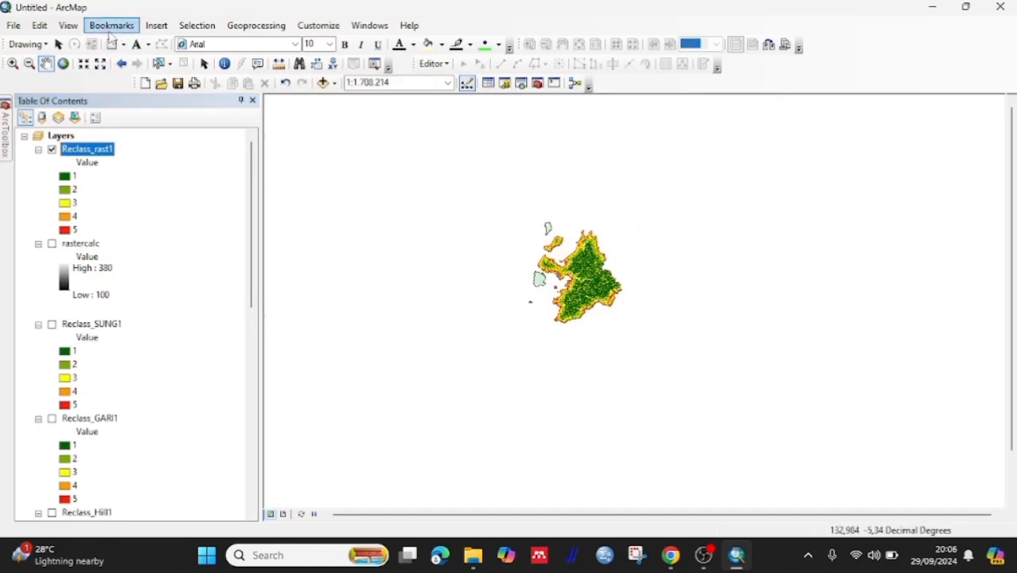
pyautogui.click(70, 26)
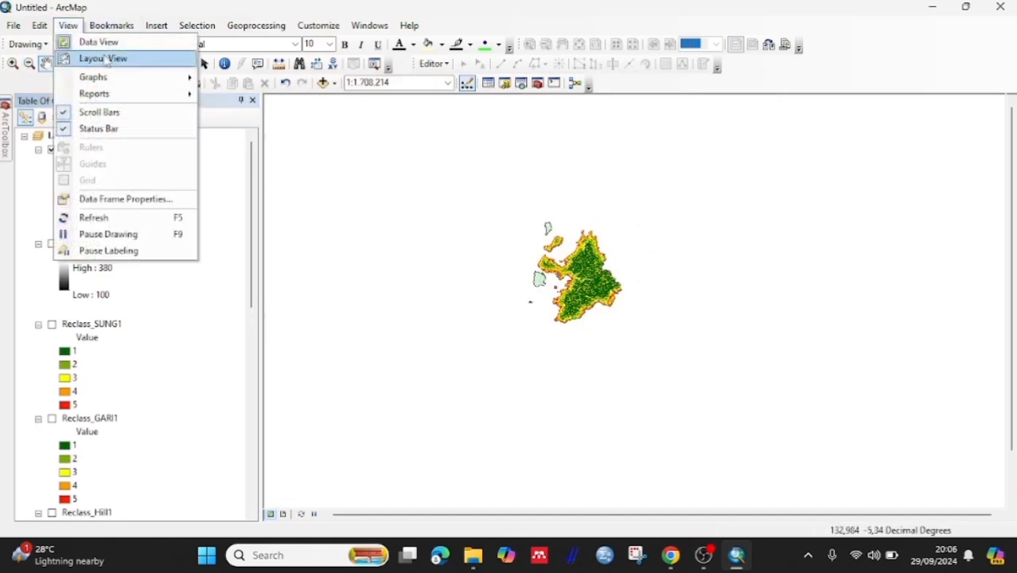
pyautogui.click(103, 59)
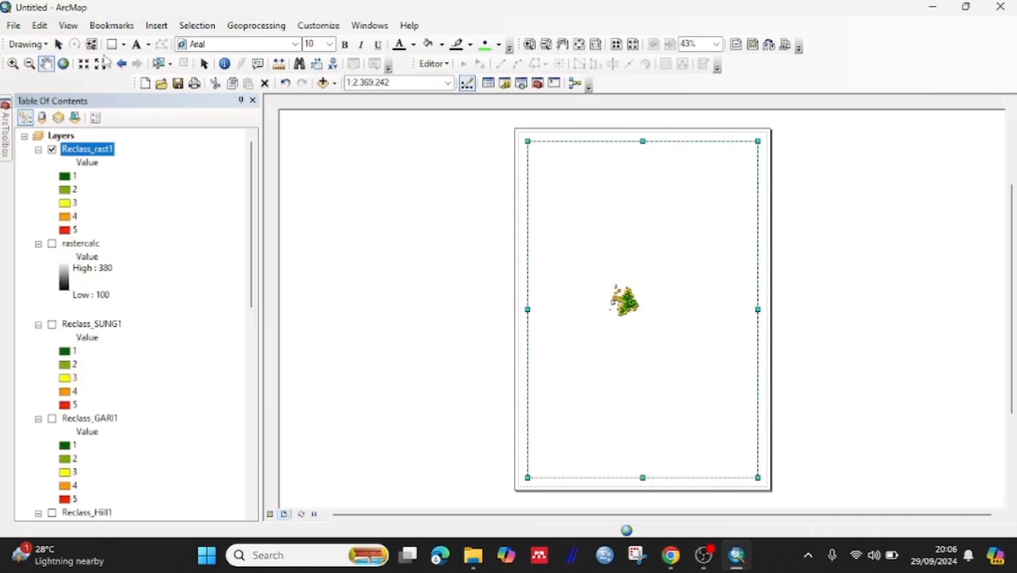